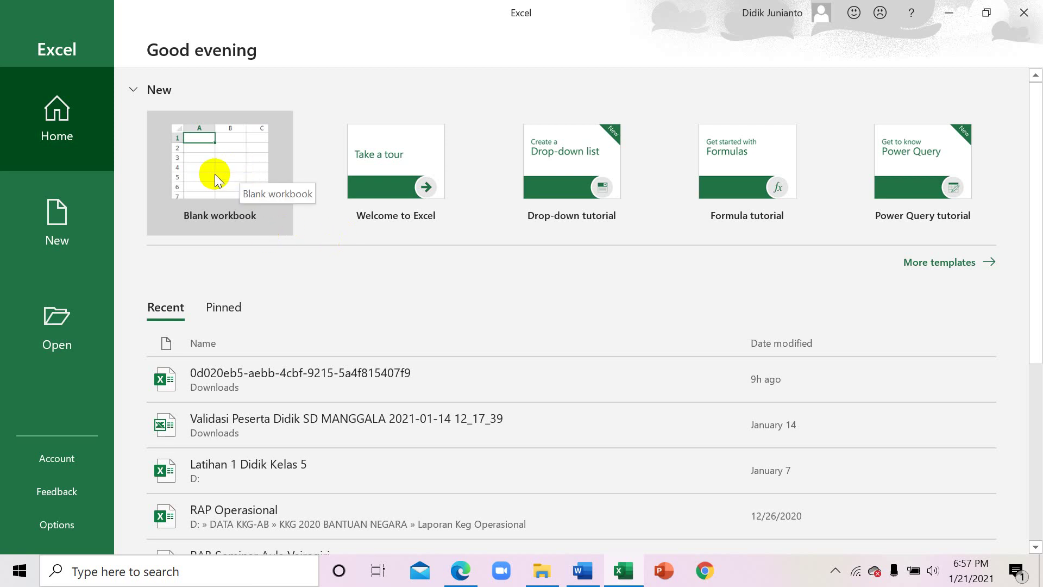
Create a blank workbook and enter the title "Tabel Pengeluaran", the owner's first name and "Selama Satu Minggu" in cell A1
click(215, 174)
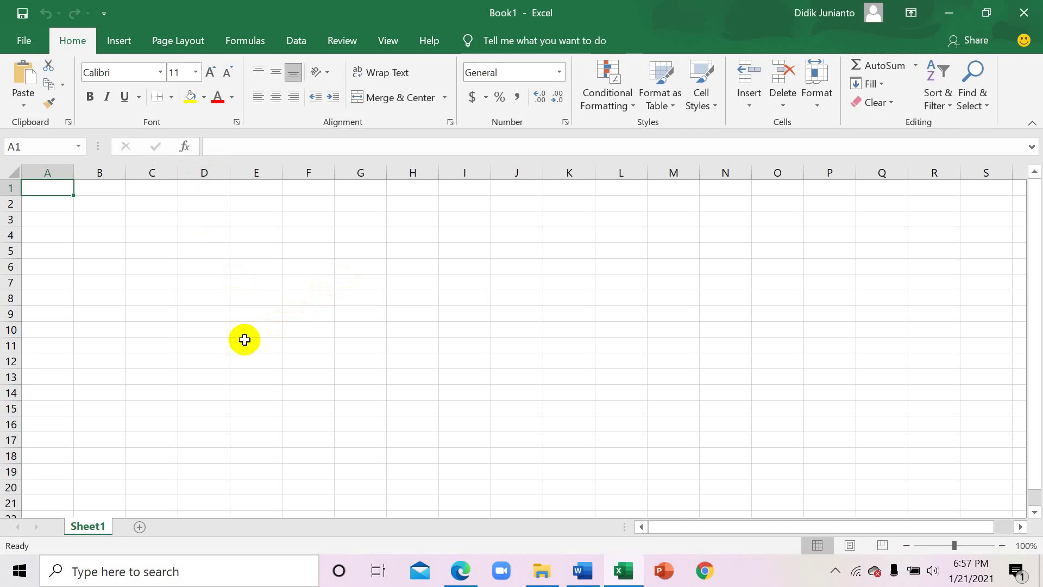
text(T)
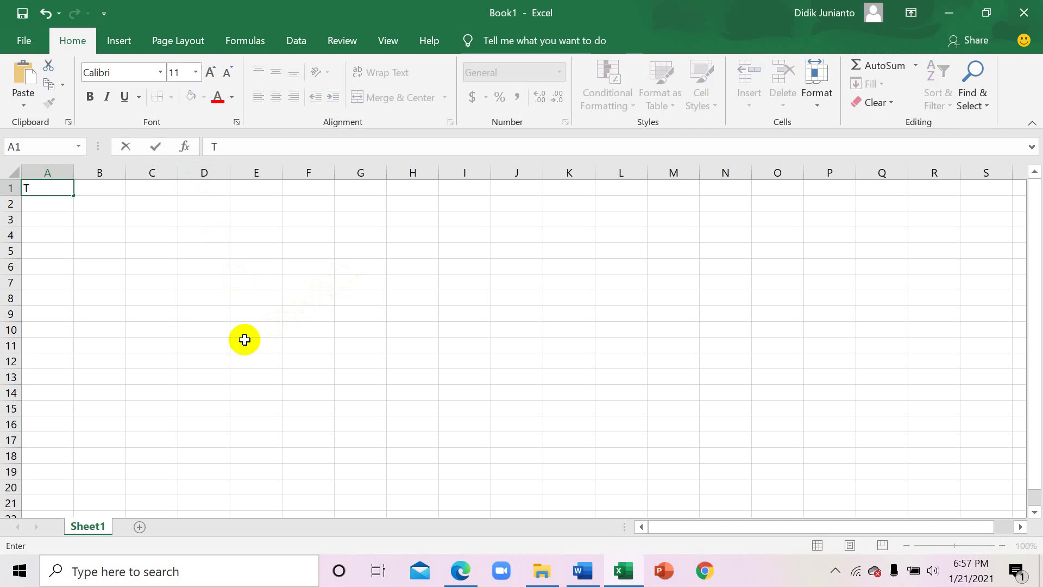
text(abel Peng)
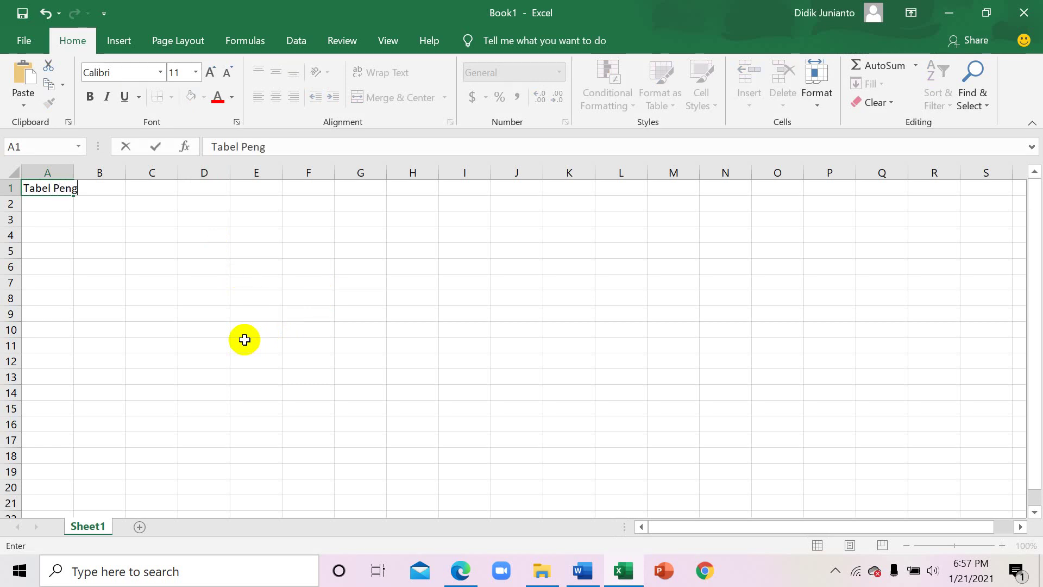
text(eluaran Didik)
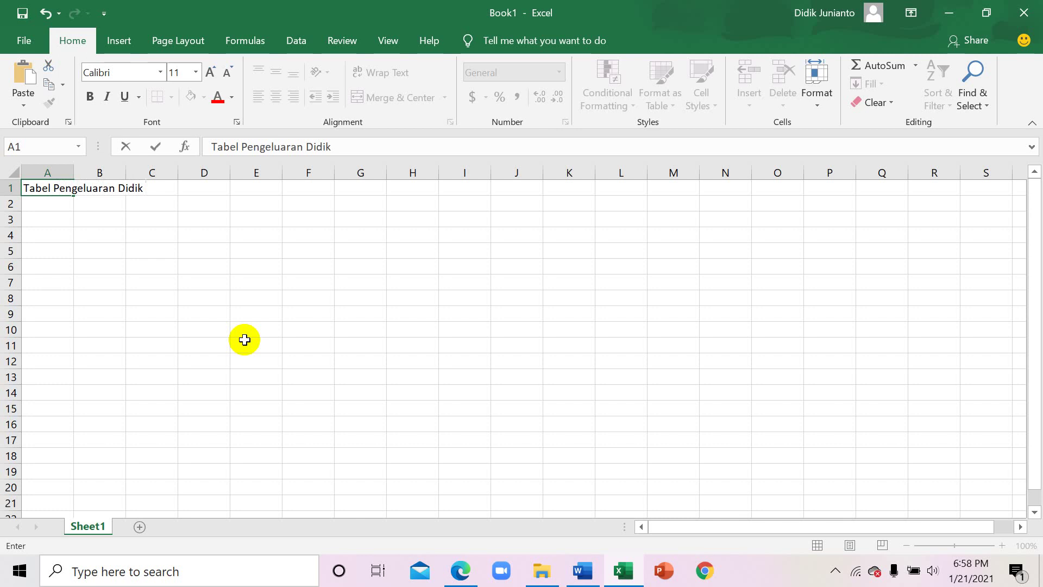
text( Selama Satu )
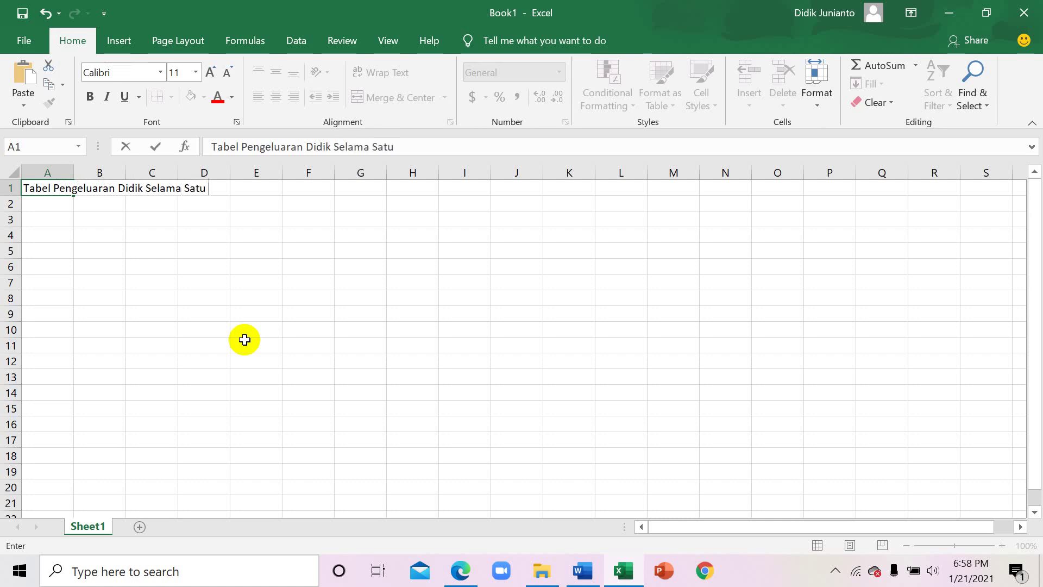
text(Minggu)
click(244, 339)
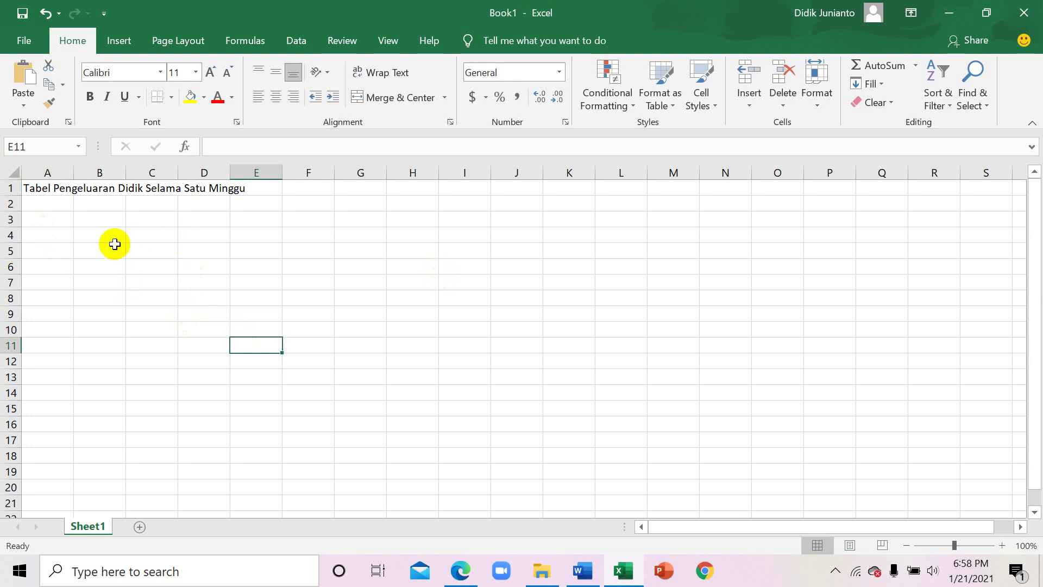
Enter the column headings "Tanggal" in cell A3 and "Keterangan" in cell B3
click(56, 224)
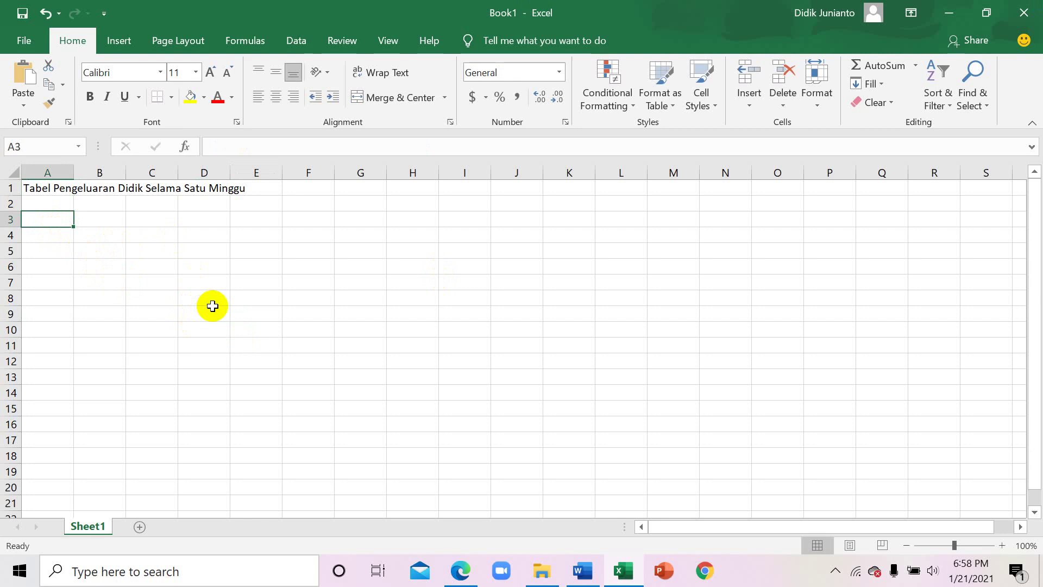
text(Tan)
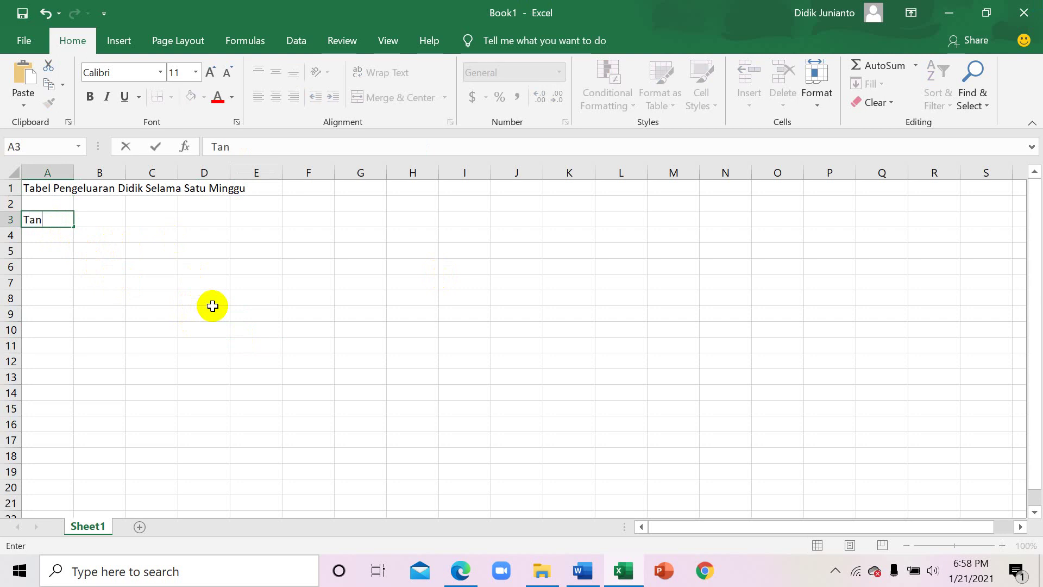
text(g)
text(a)
text(ggal)
key(Tab)
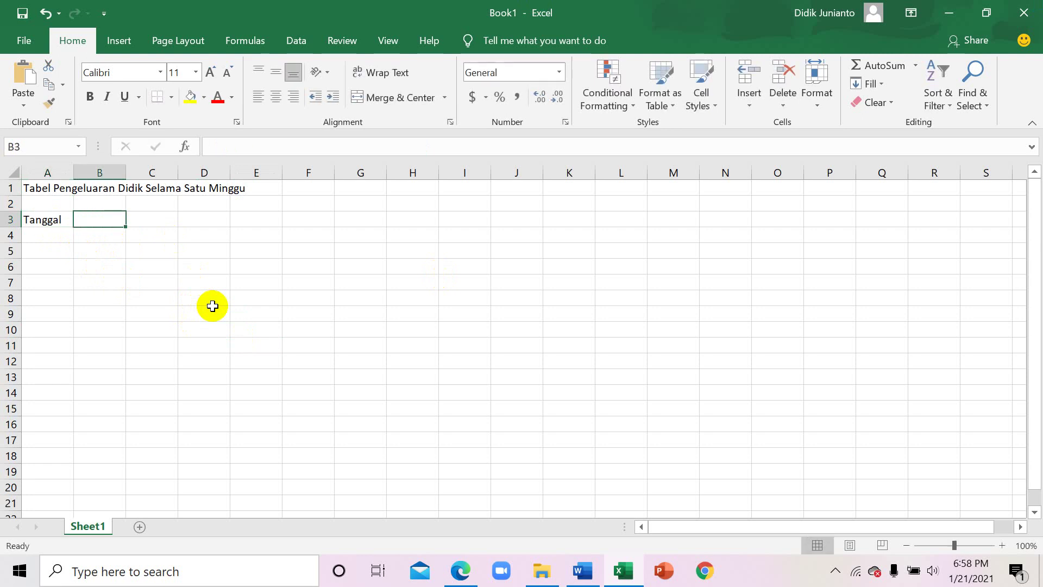
text(Kr)
key(BackSpace)
text(e)
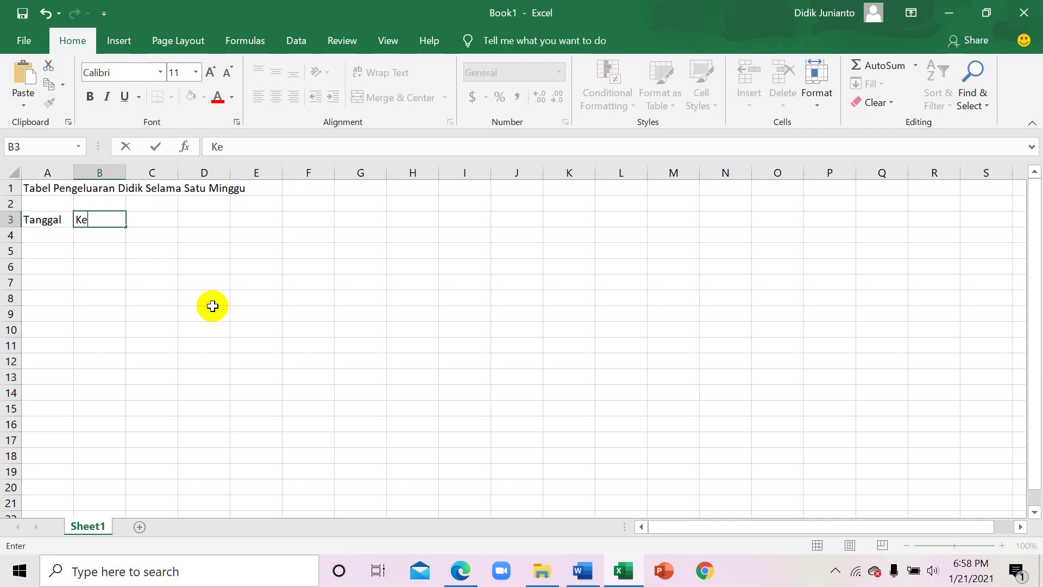
text(terangan)
key(Tab)
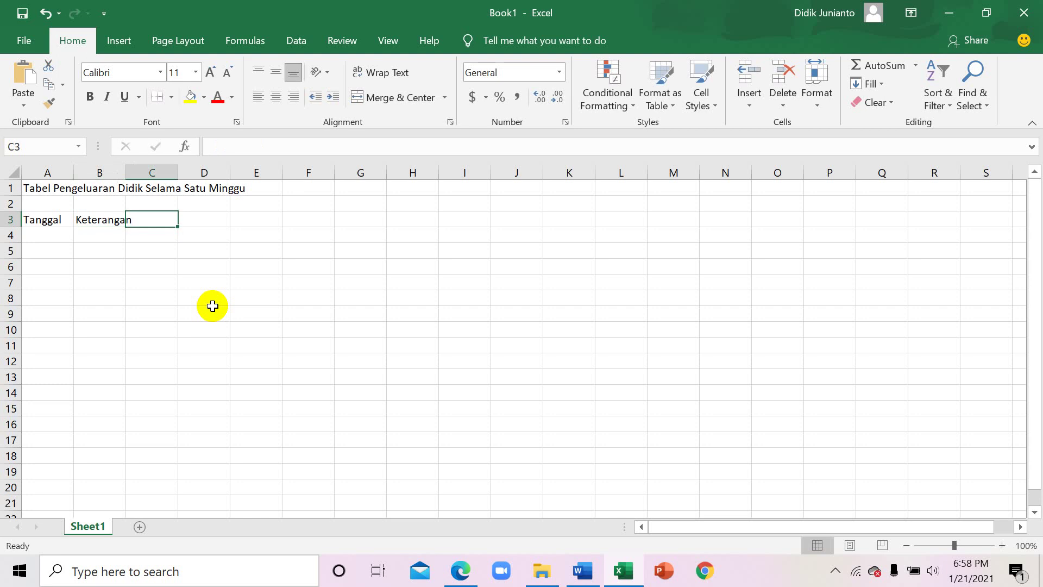
Enter the column headings "Jumlah", "Harga Satuan" and "Total" in cells C3, D3 and E3
text(Juml)
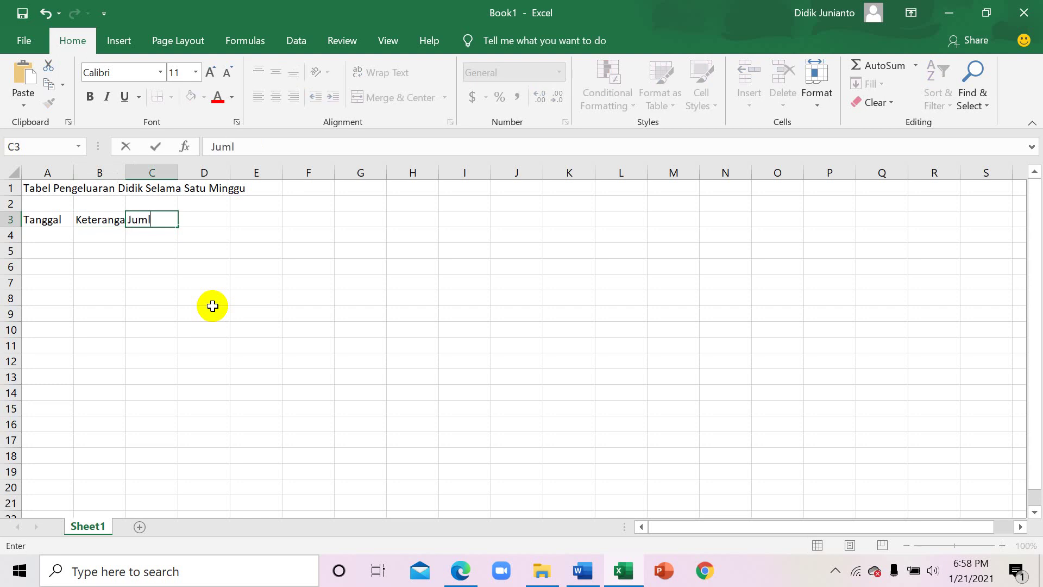
text(ah)
key(Tab)
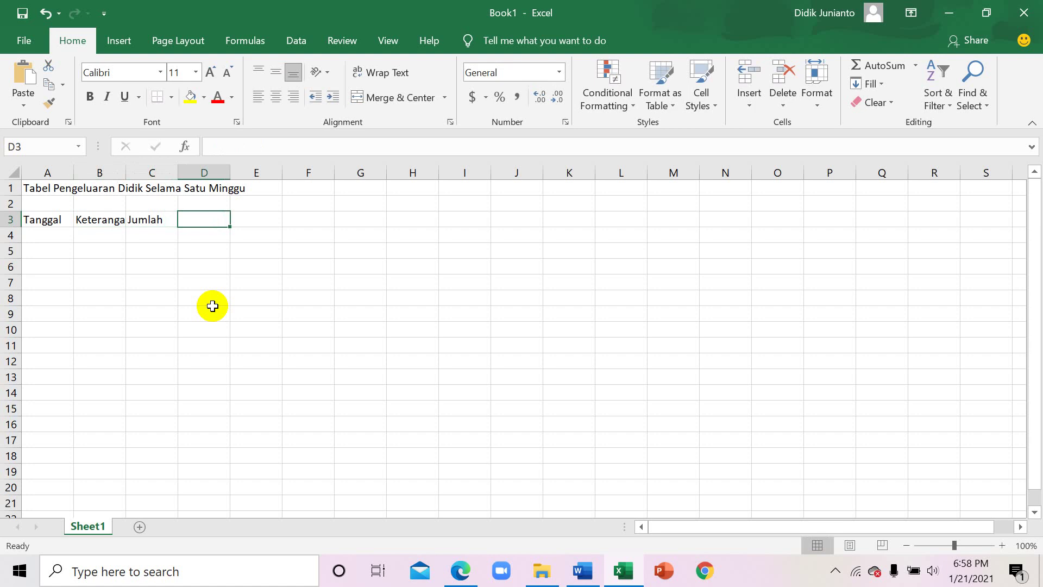
text(Harga)
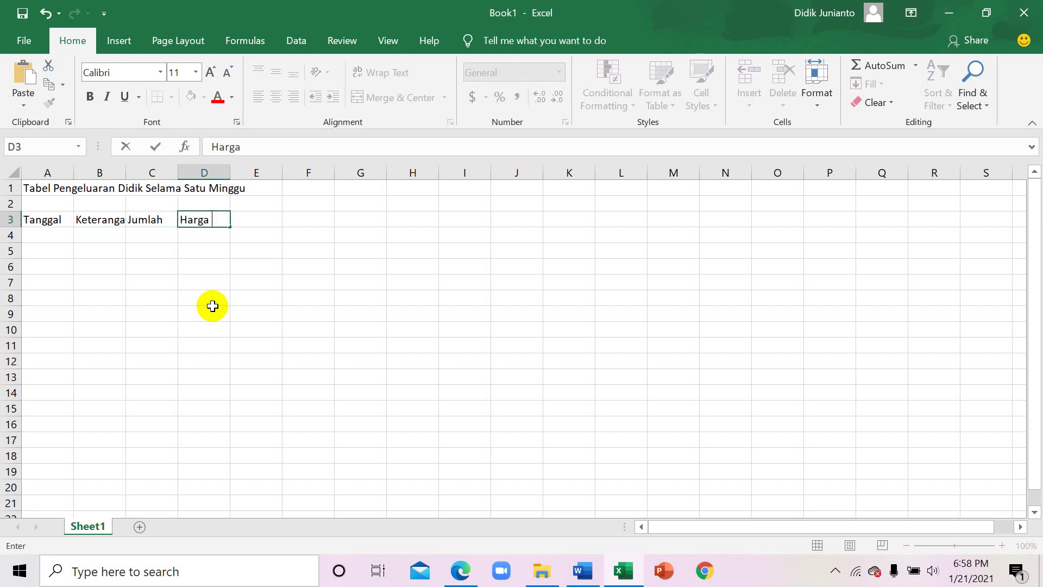
text( Satuan)
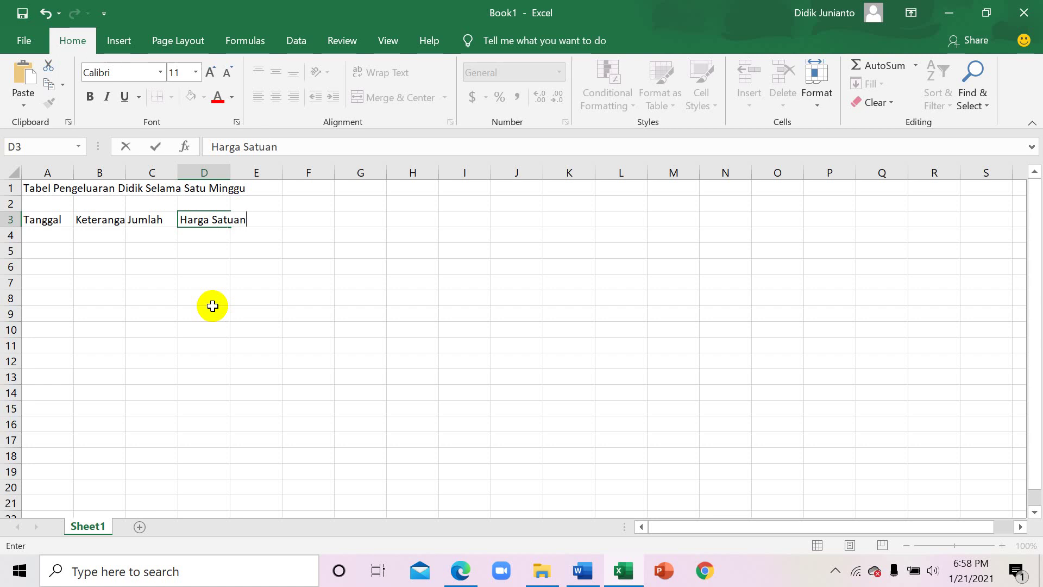
key(Tab)
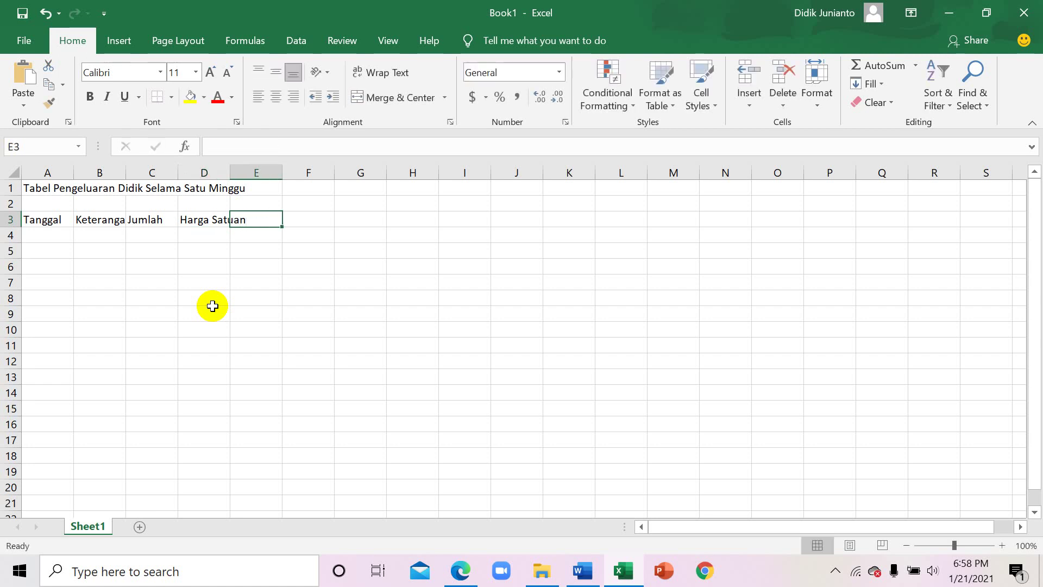
text(T)
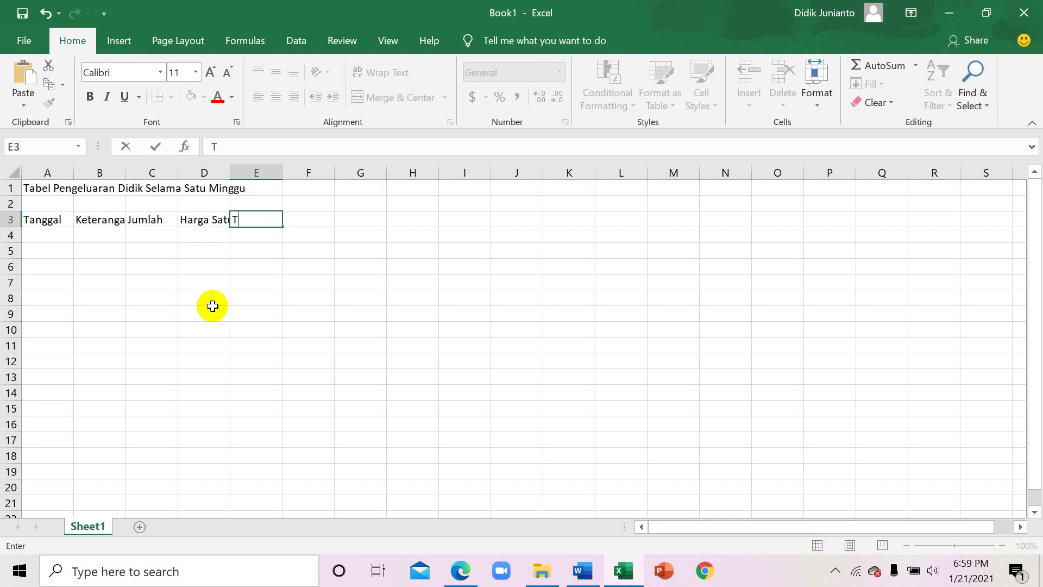
text(otal)
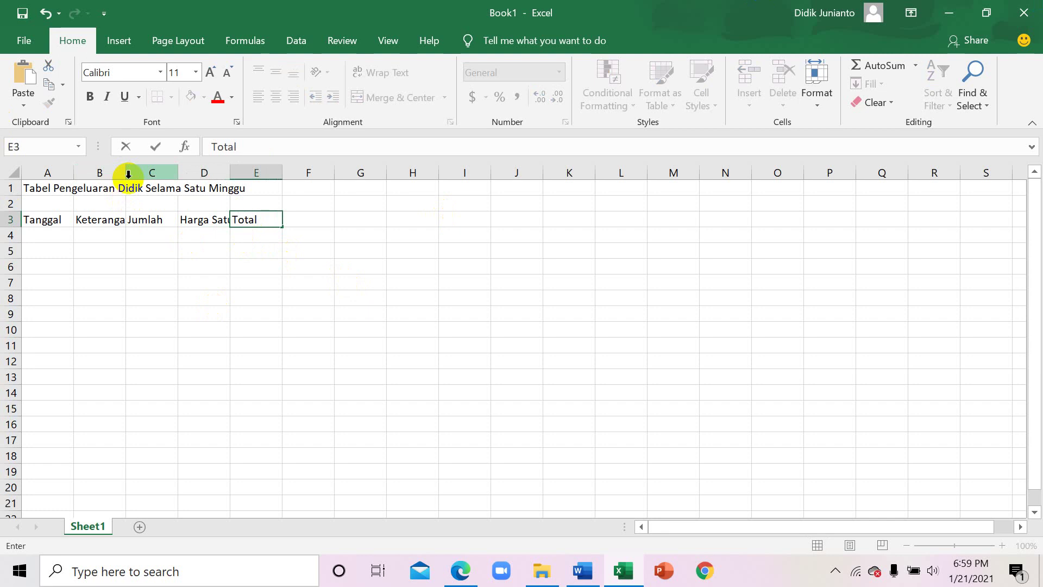
click(98, 235)
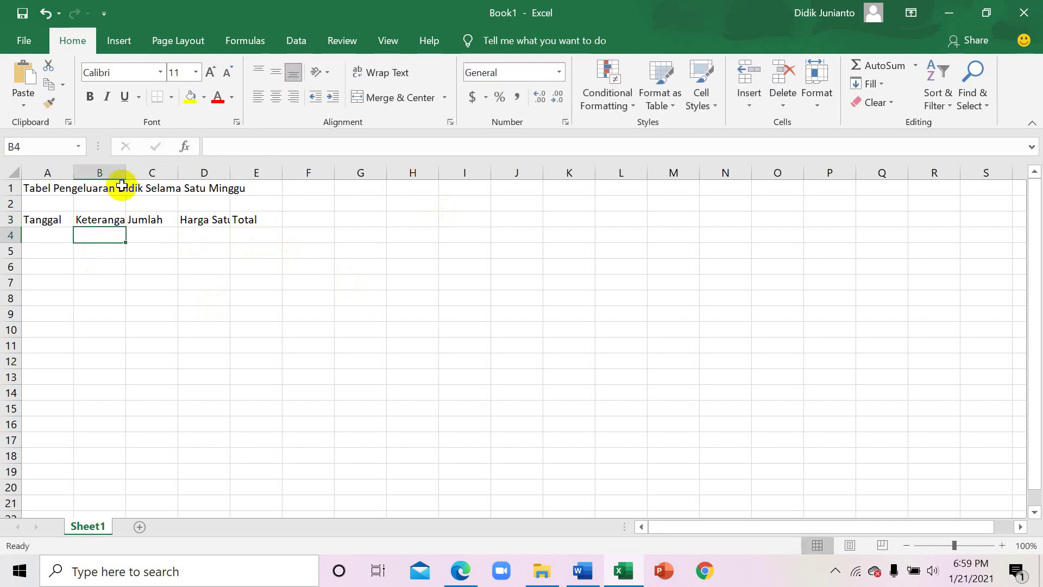
Widen columns B and D to about twice their width so the Keterangan and Harga Satuan headings fit
drag(125, 172, 179, 178)
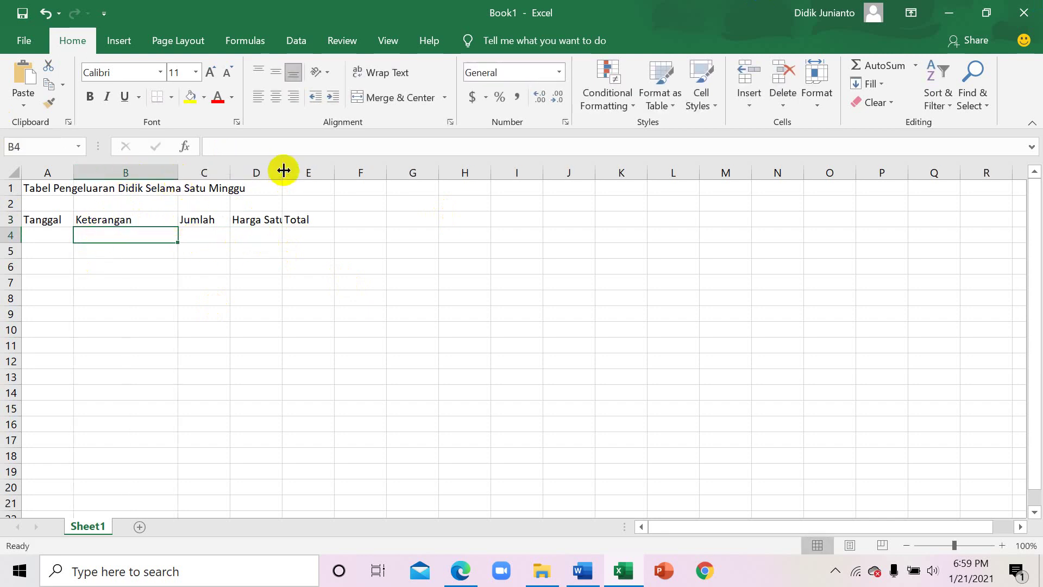
drag(283, 170, 336, 172)
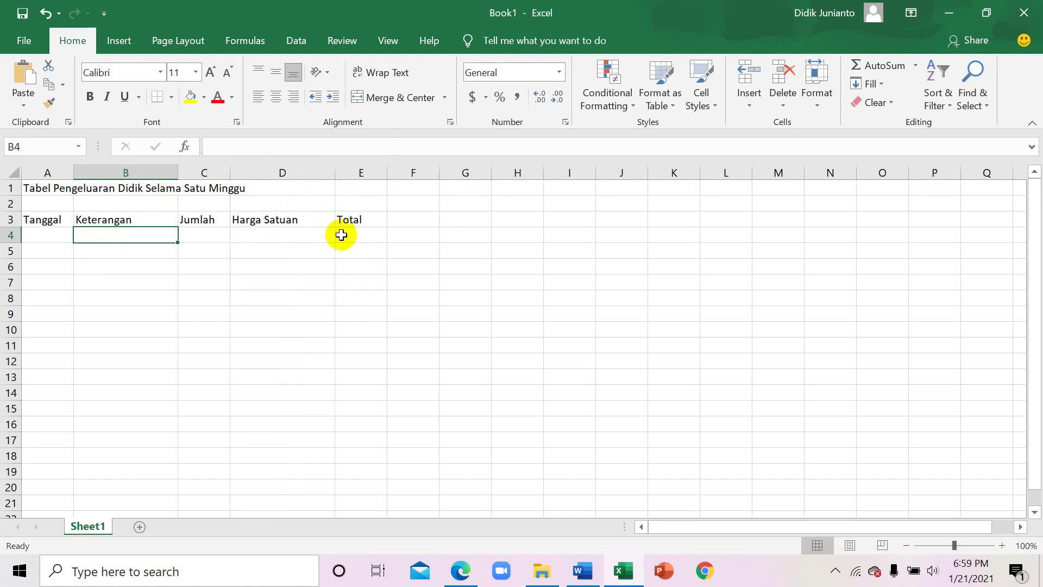
click(410, 254)
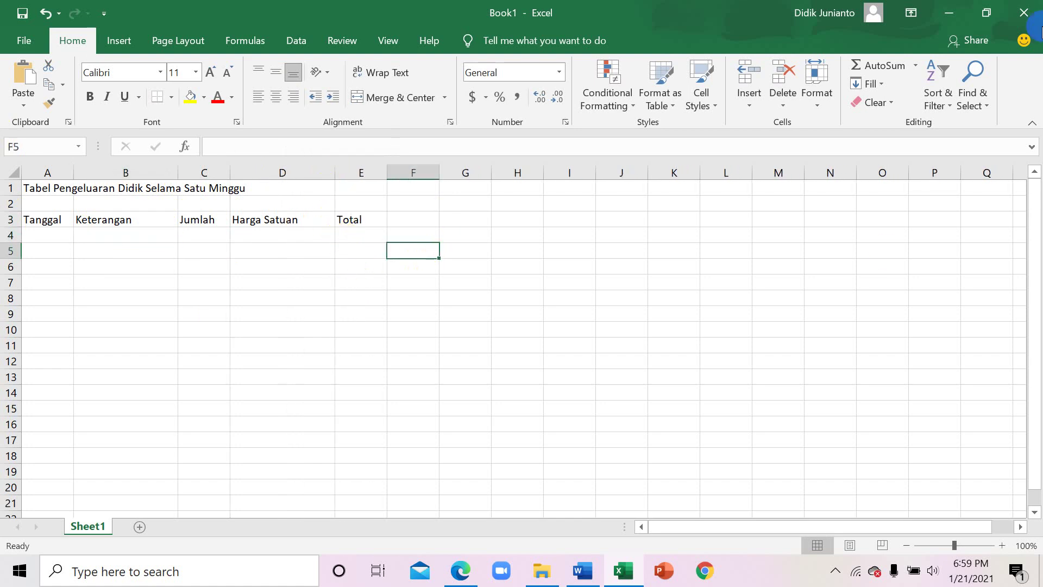
Enter the date 01/02/2021 in cell A4 under the Tanggal heading
click(38, 219)
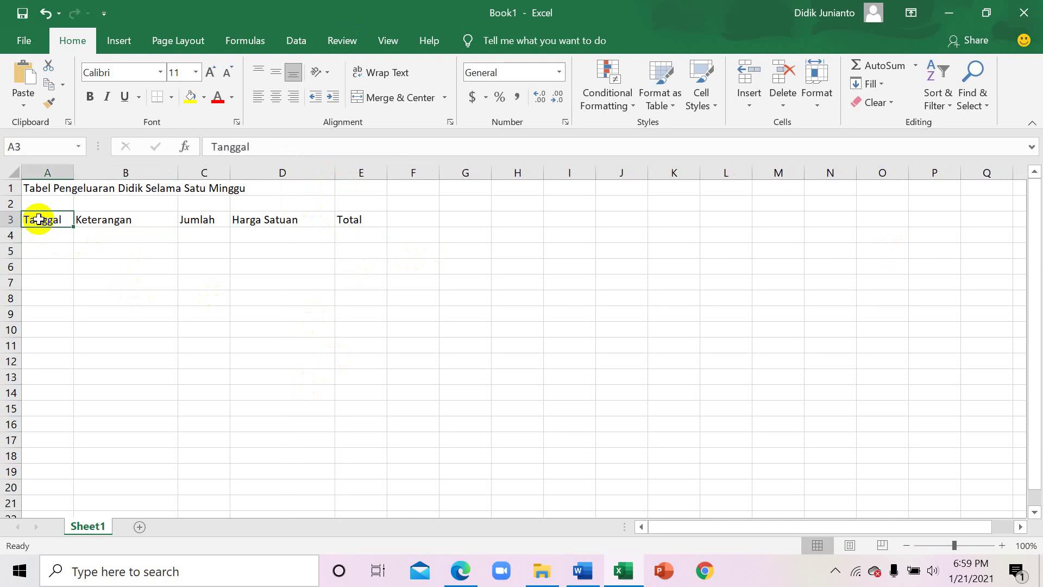
click(40, 234)
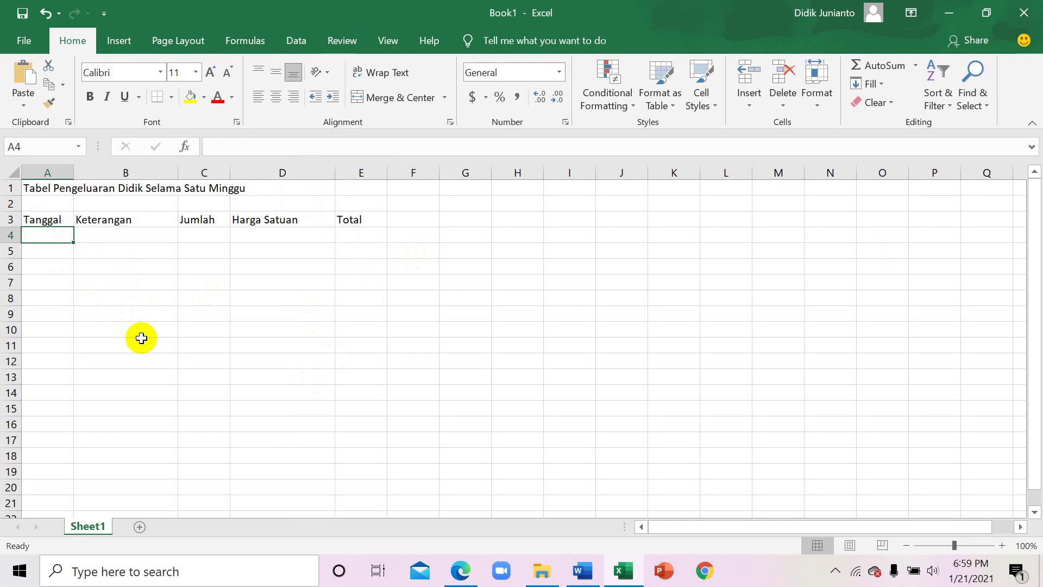
text(01/)
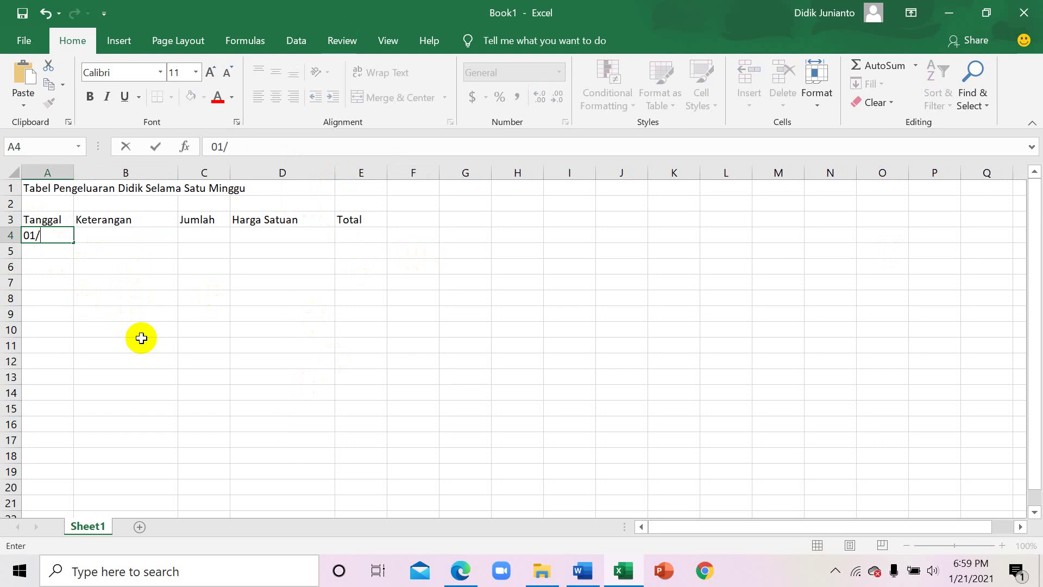
text(02/2020)
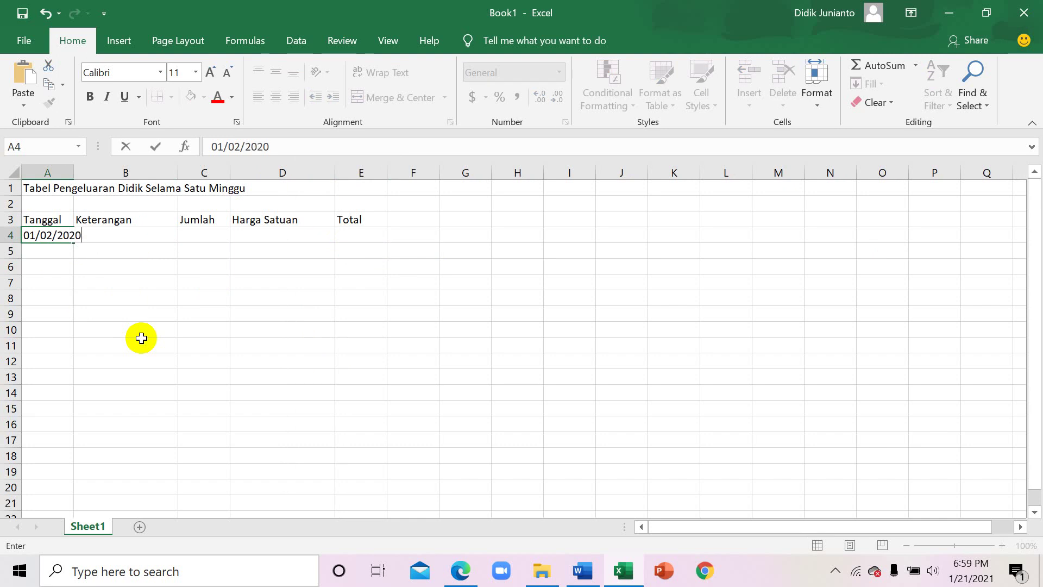
key(BackSpace)
text(1)
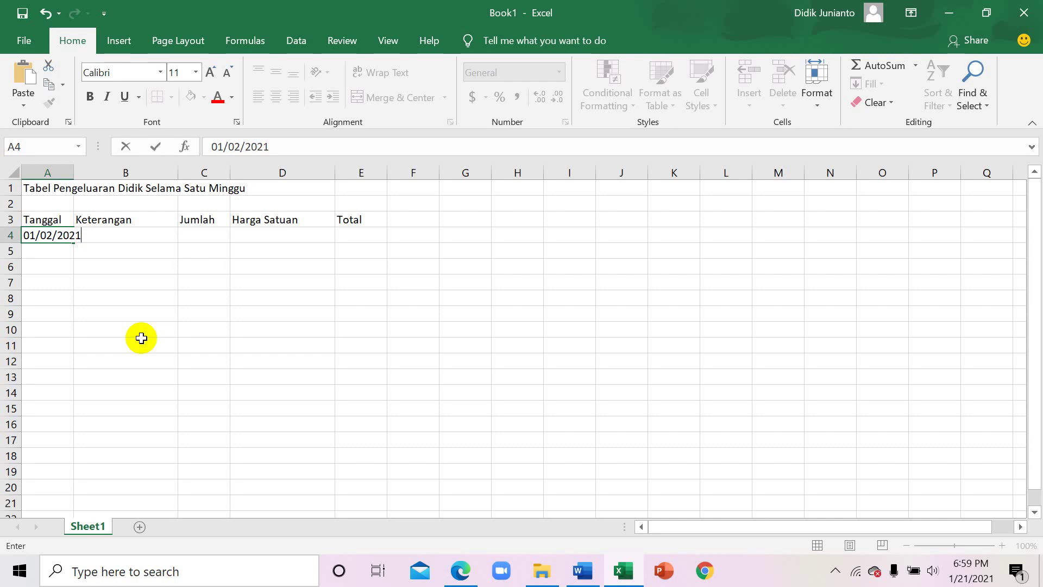
key(Return)
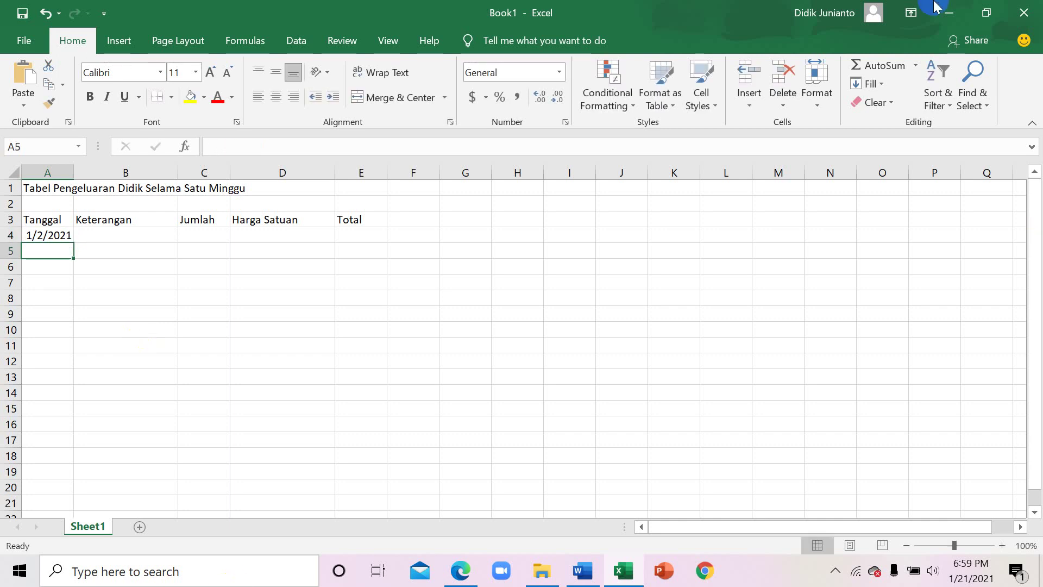
click(60, 238)
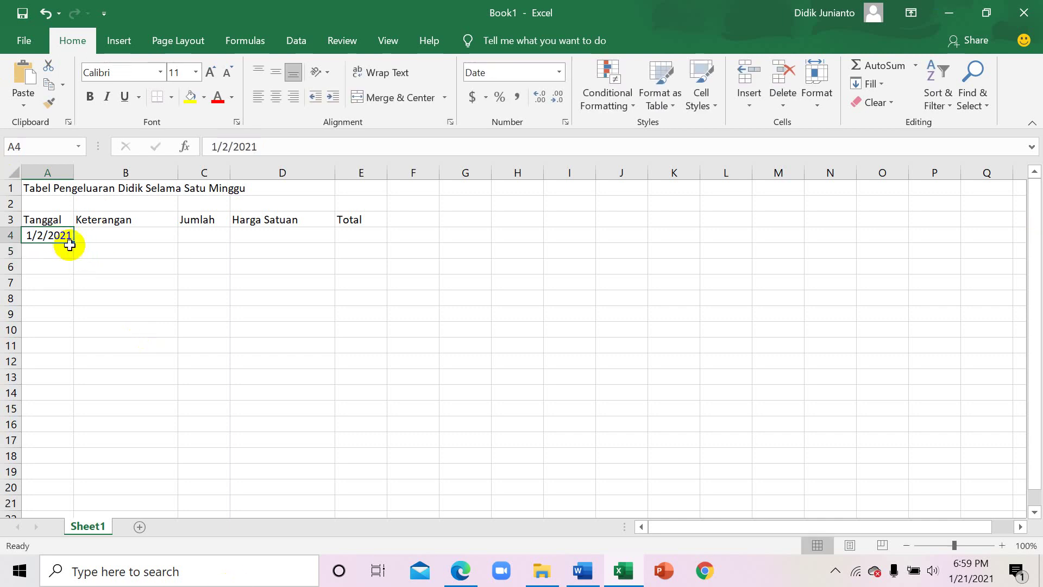
Enter the description "Uang Dari Ibu" in cell B4 under the Keterangan heading
click(103, 235)
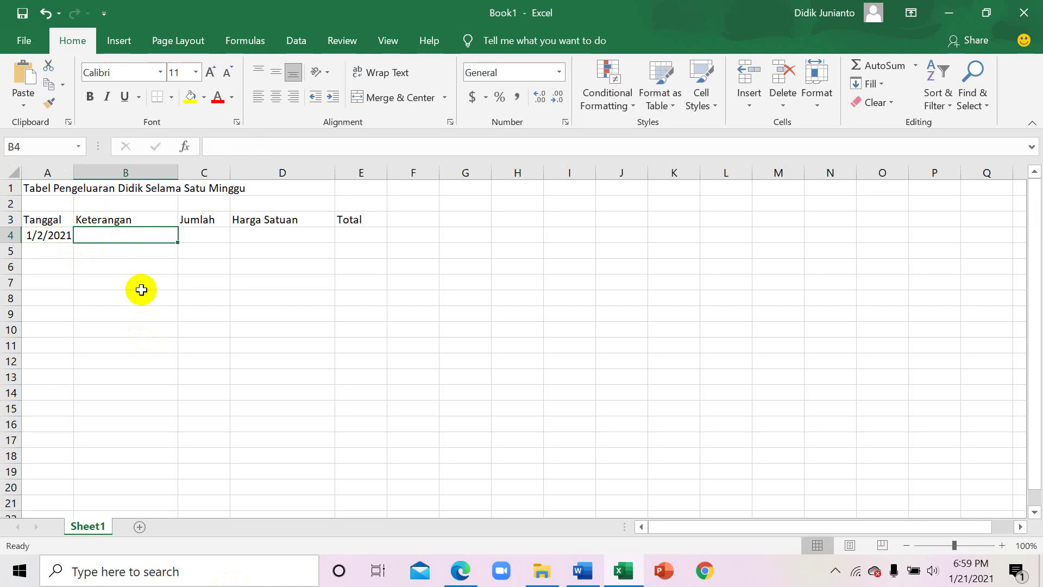
text(U)
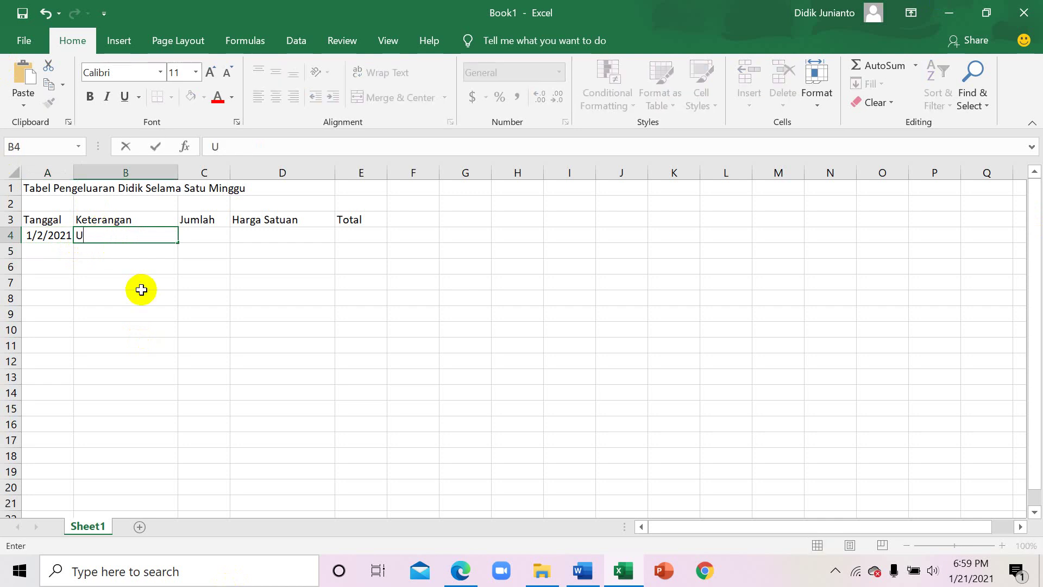
text(ang Dari Ibu)
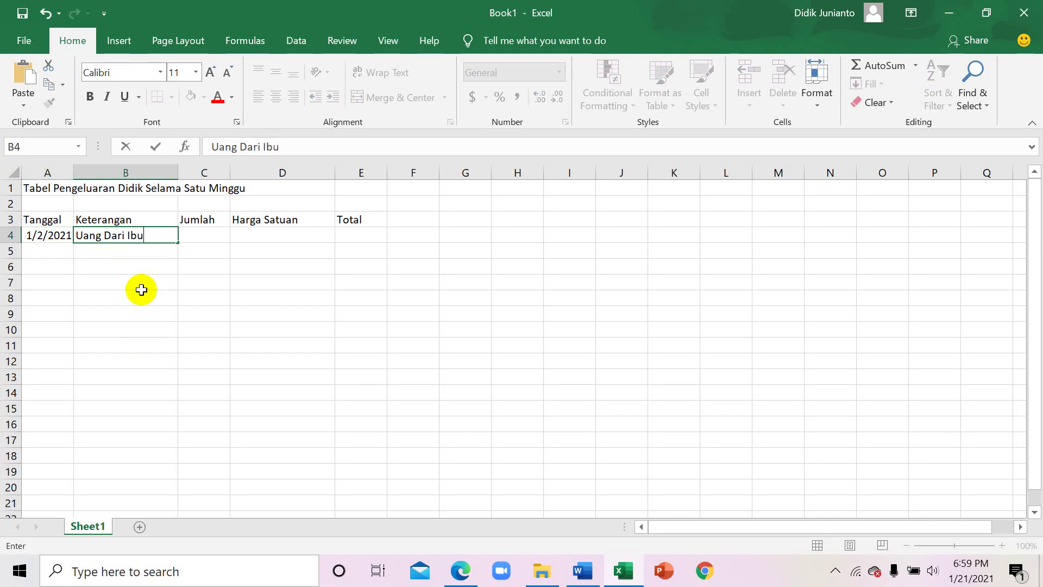
click(203, 234)
Widen the Jumlah column C to about one and a half times its width
drag(236, 177, 259, 172)
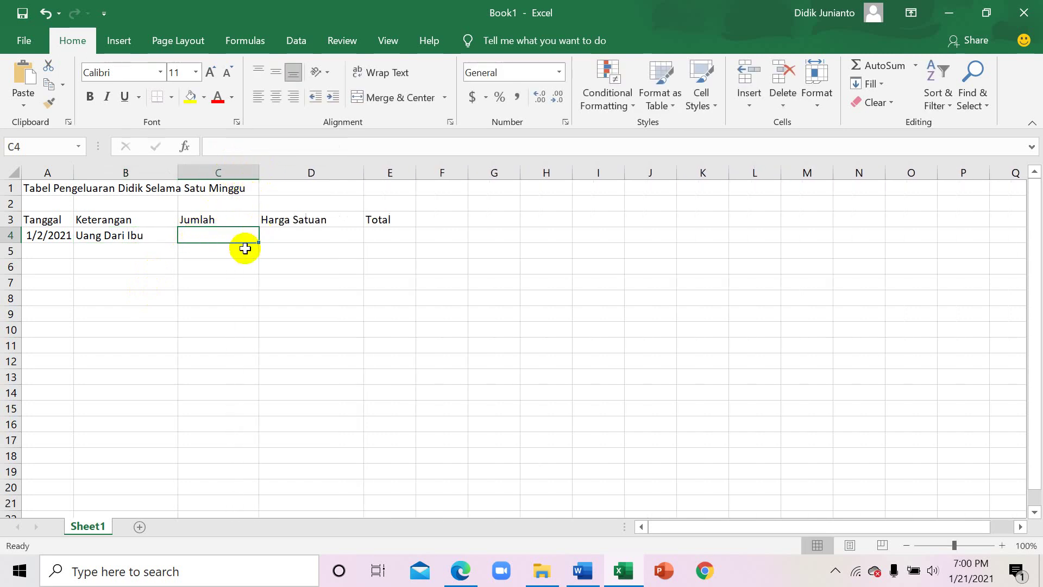
click(319, 241)
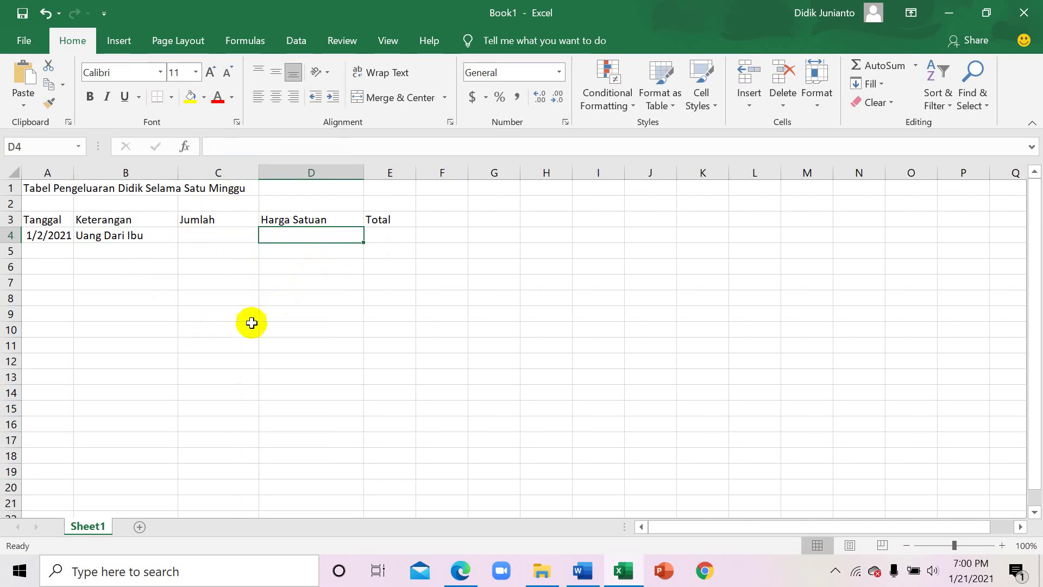
click(59, 253)
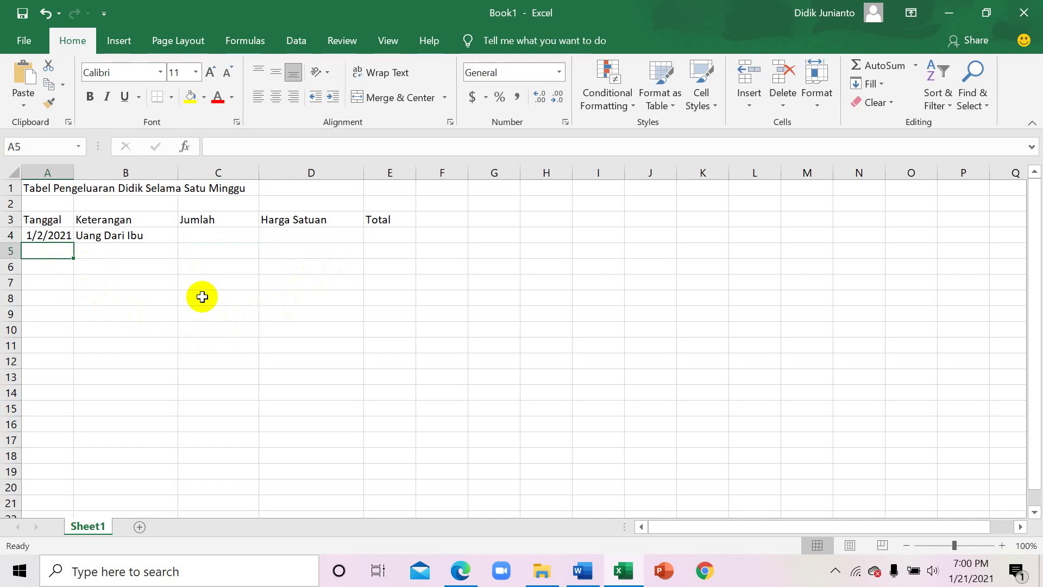
Fill row 5 with the description "Beli donat", a Jumlah of 2 and a Harga Satuan of 5000
click(124, 251)
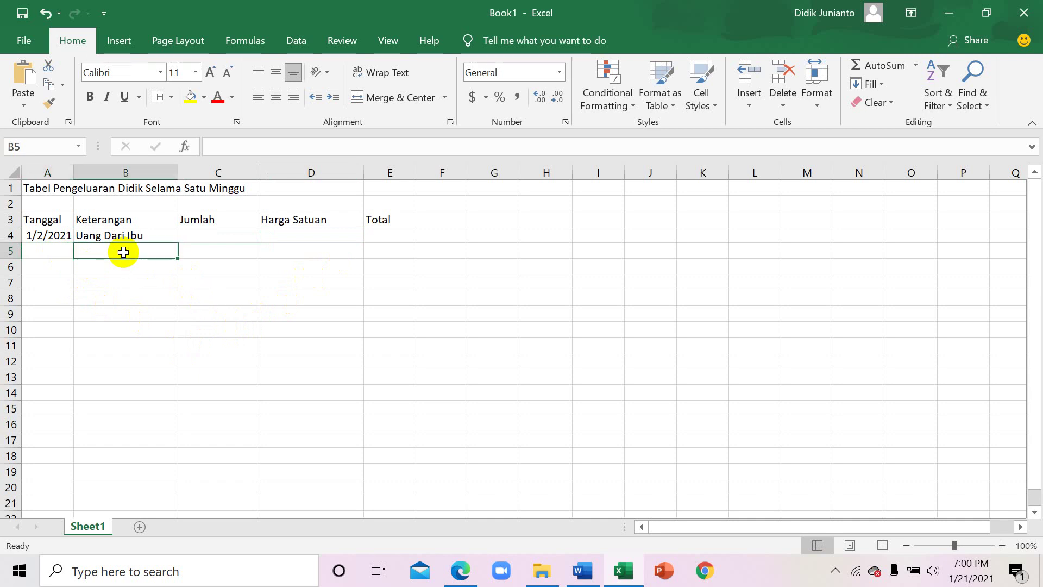
click(49, 256)
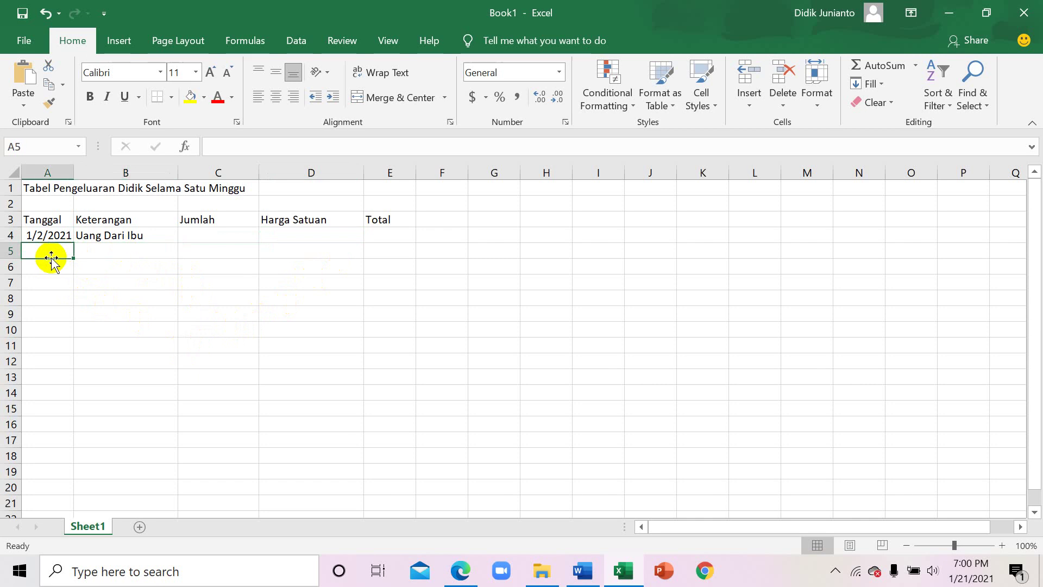
click(101, 251)
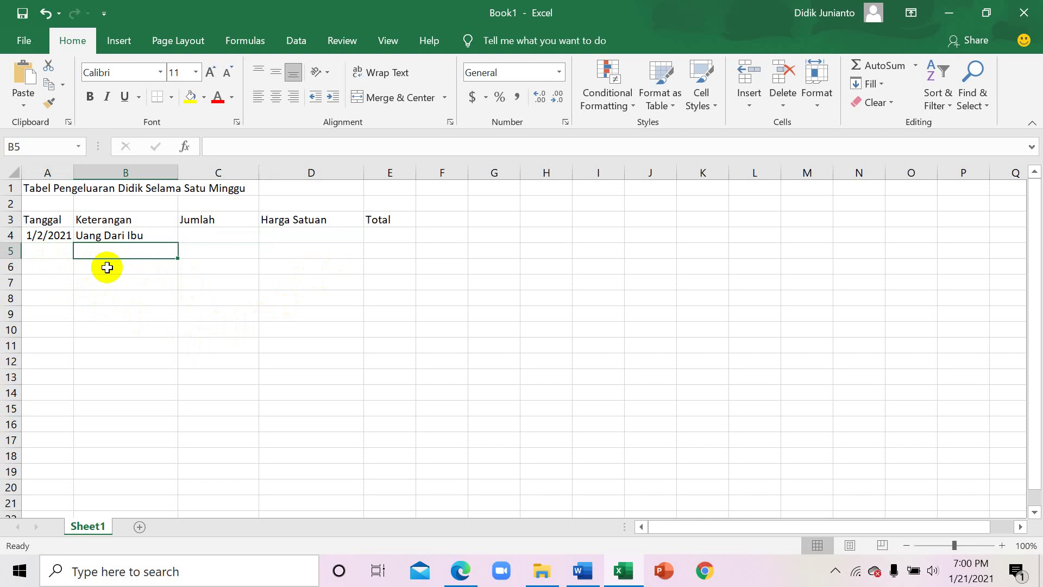
text(B)
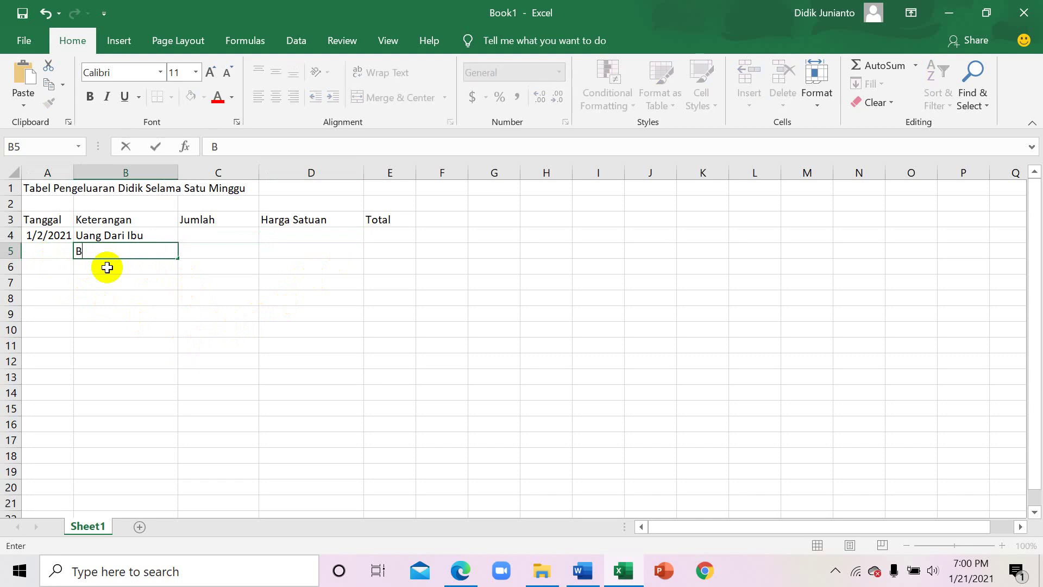
text(eli donat)
key(Tab)
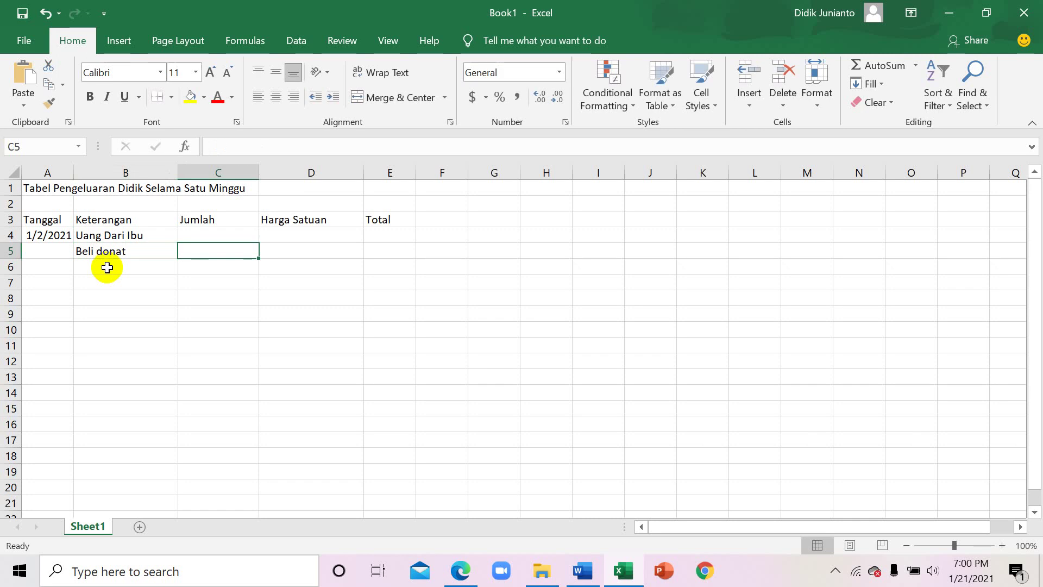
text(2)
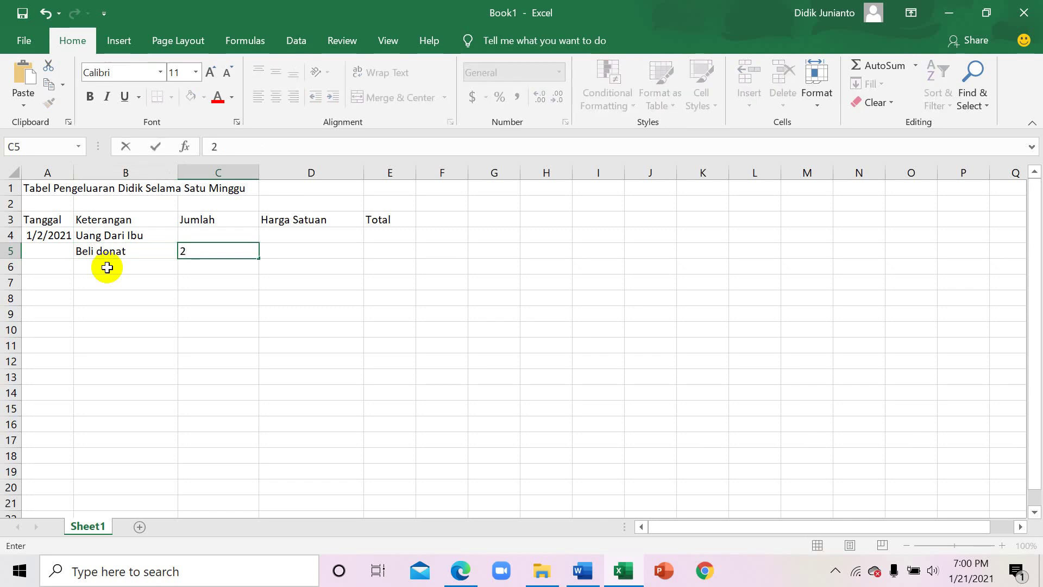
key(Tab)
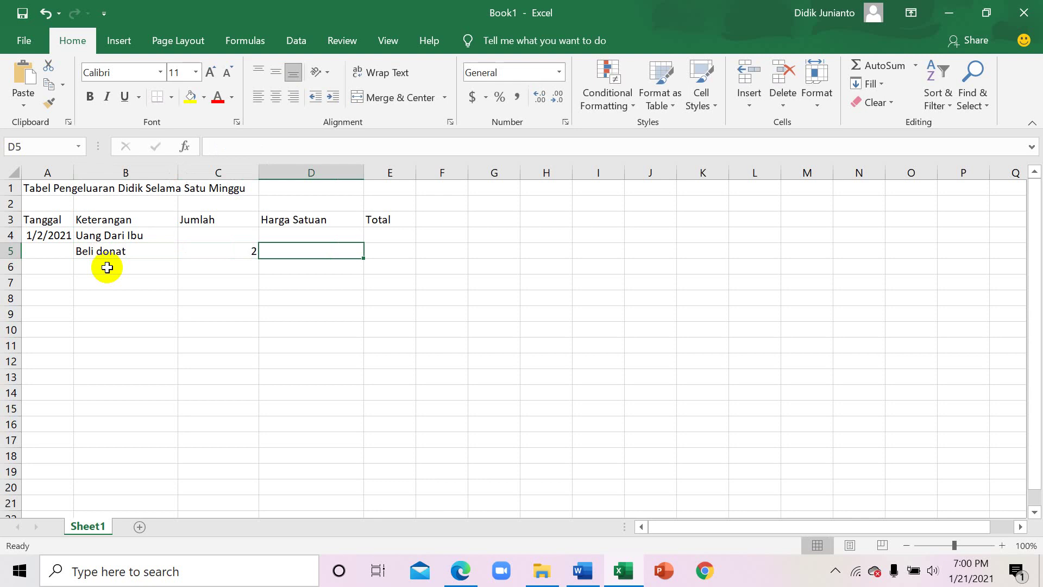
text(5000)
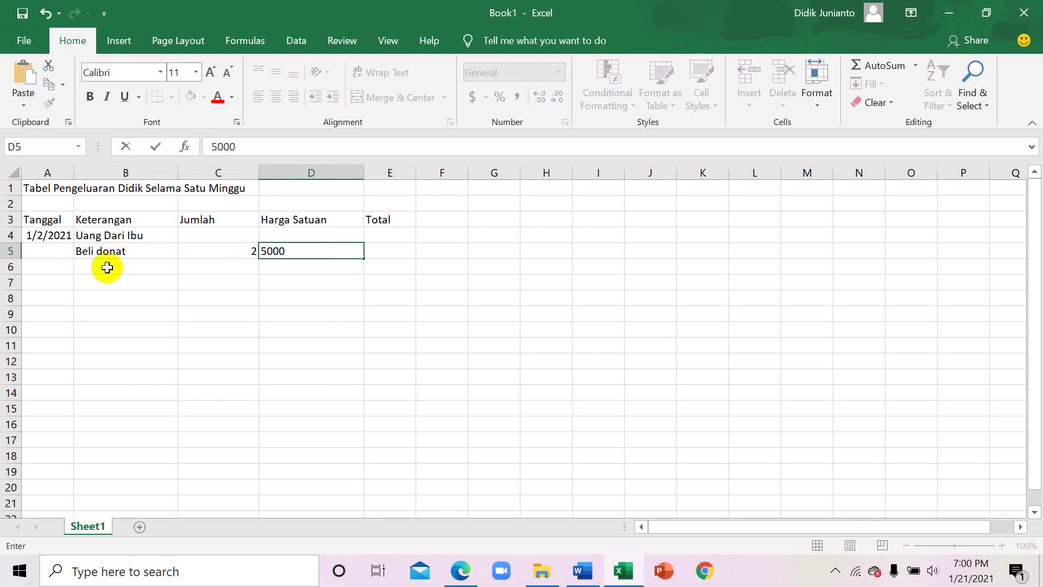
key(Left)
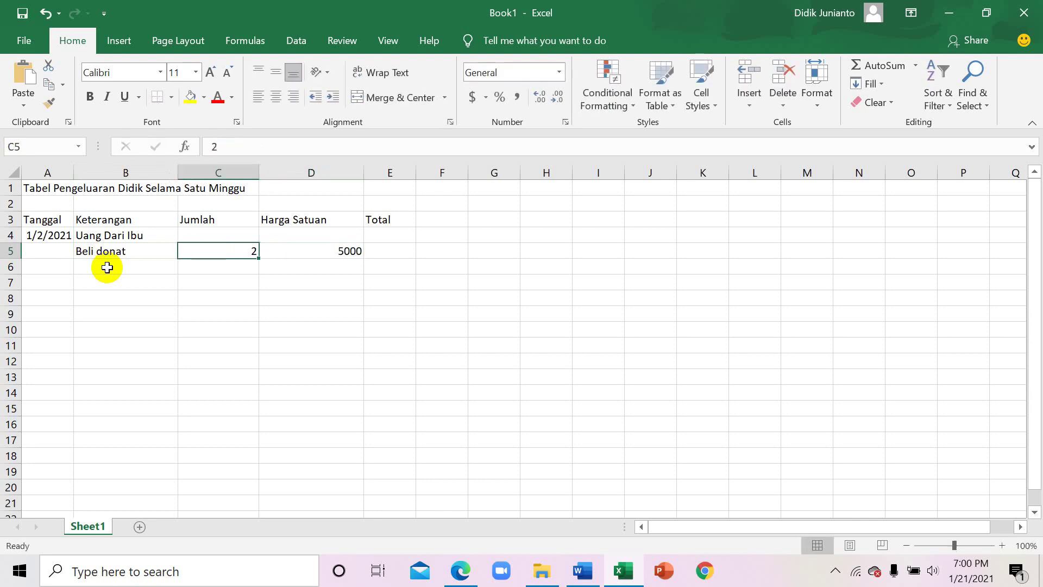
Enter the description "teh botol" in cell B6 under the Keterangan heading
key(Left)
key(Down)
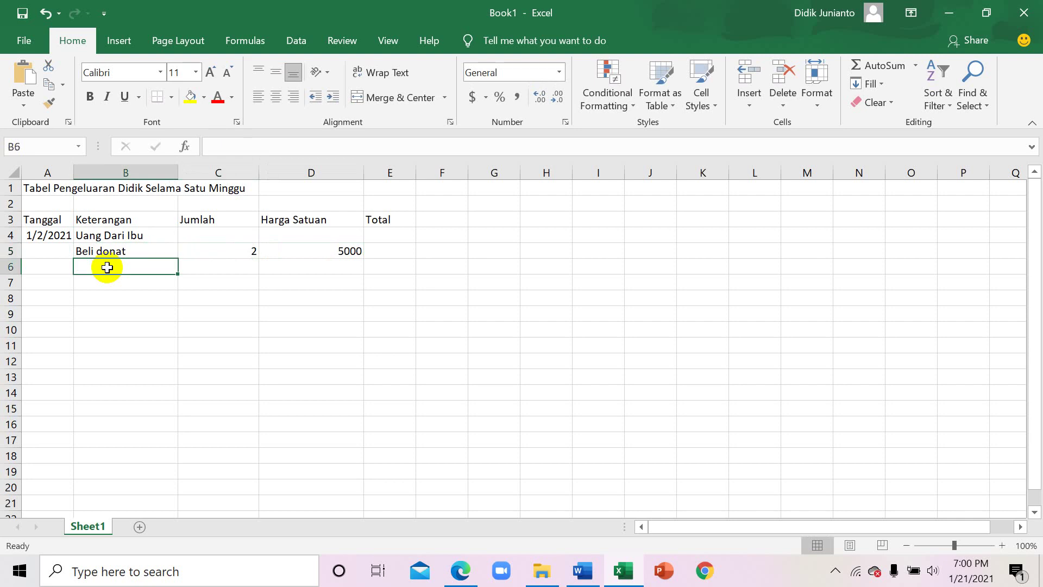
text(teh)
key(BackSpace)
key(BackSpace)
text(he )
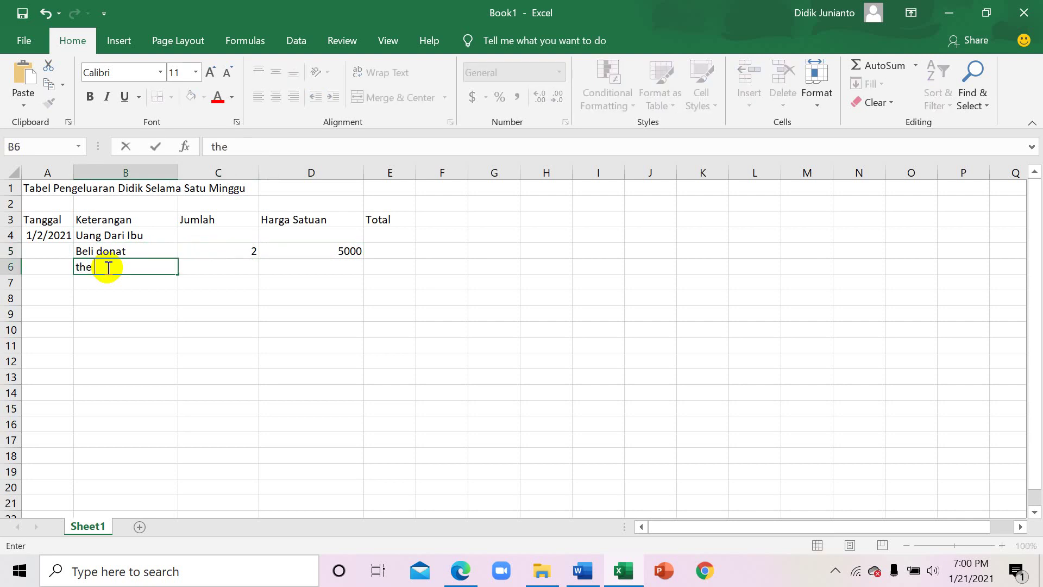
text(b)
key(BackSpace)
key(BackSpace)
key(BackSpace)
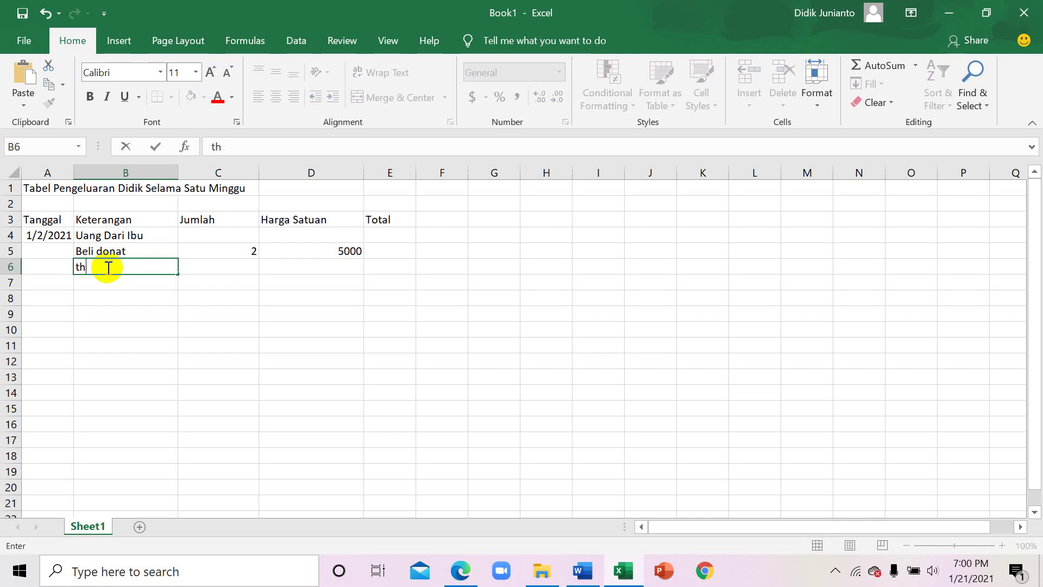
key(BackSpace)
text(eh botol)
Enter a Jumlah of 1 and a Harga Satuan of 7000 for teh botol in row 6
key(Tab)
text(1)
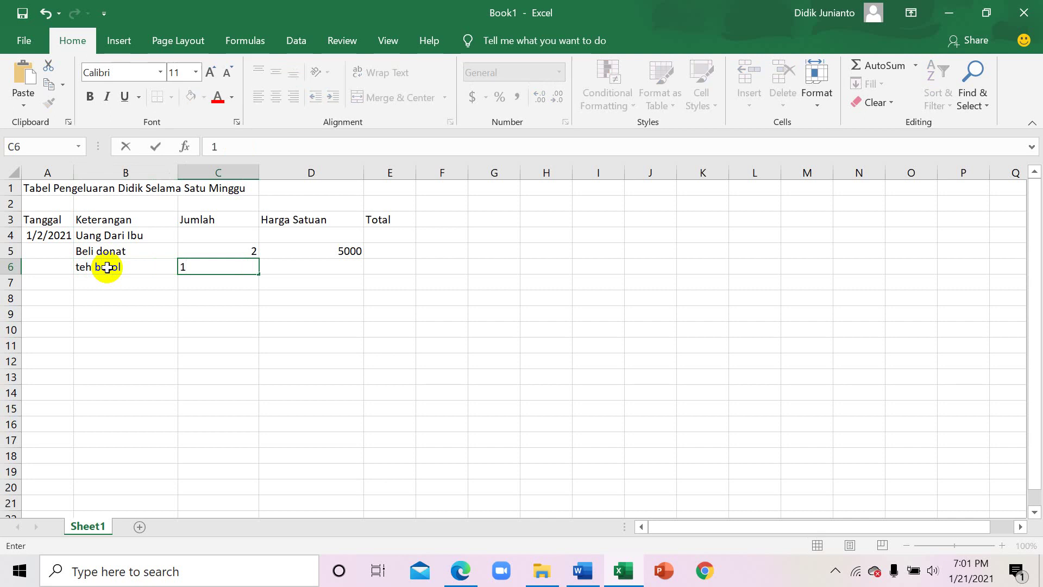
key(Tab)
text(7000)
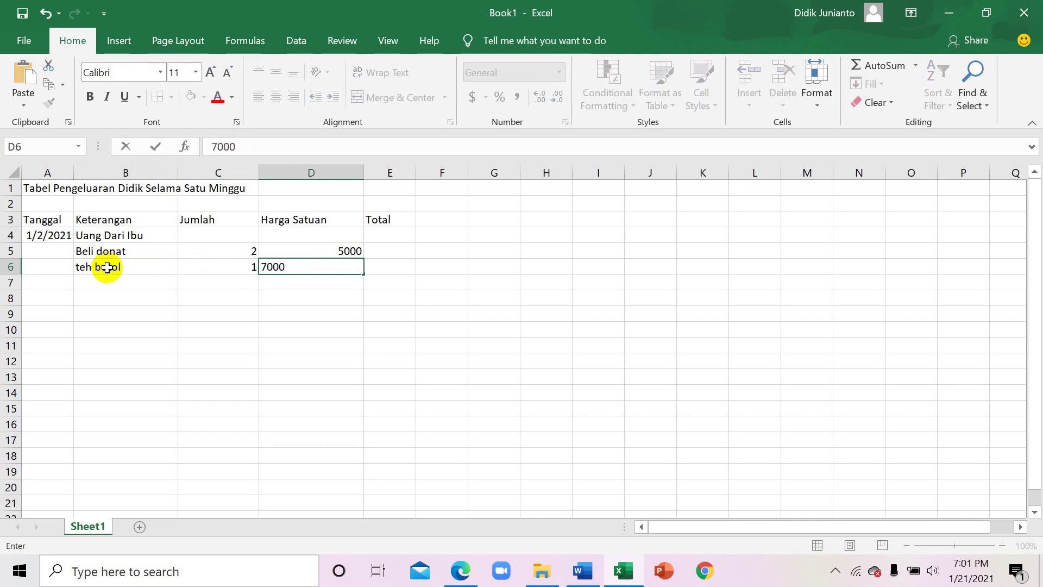
key(Return)
Fill row 7 with the description "pempek telor", a Jumlah of 2 and a Harga Satuan of 4000
key(Left)
key(Left)
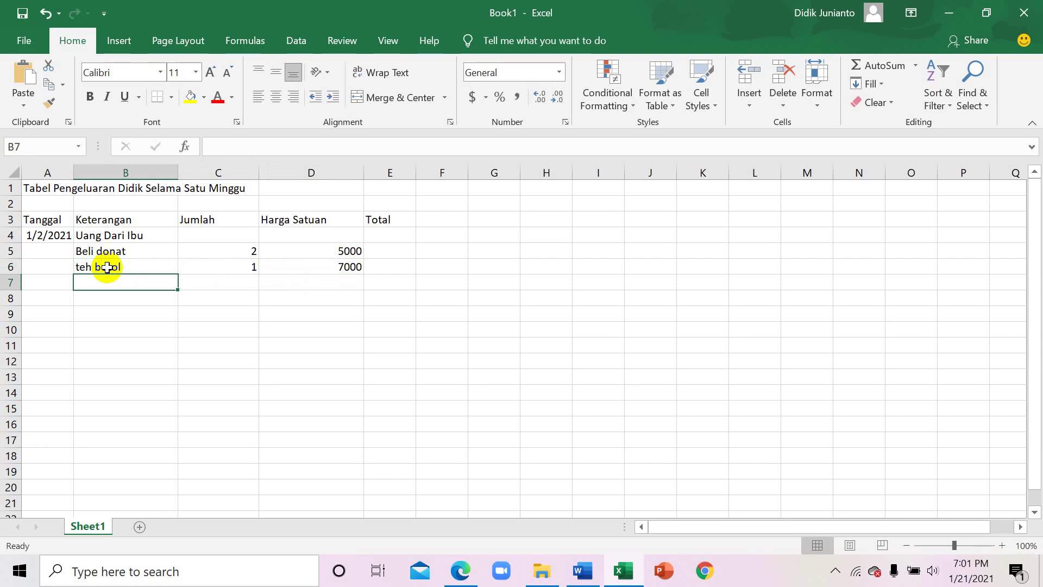
text(pem)
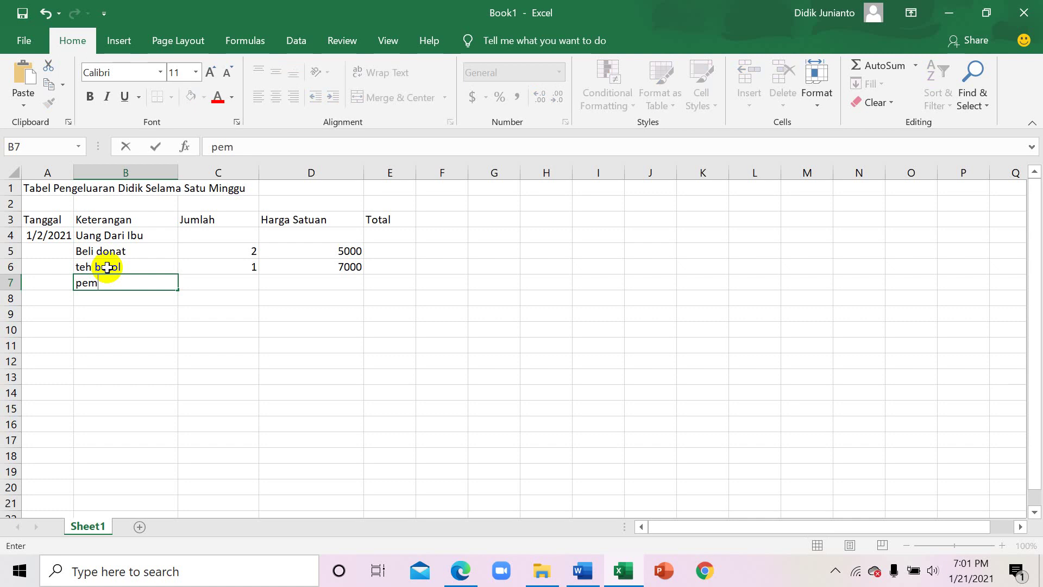
text(pek telor)
key(Tab)
text(2)
key(Tab)
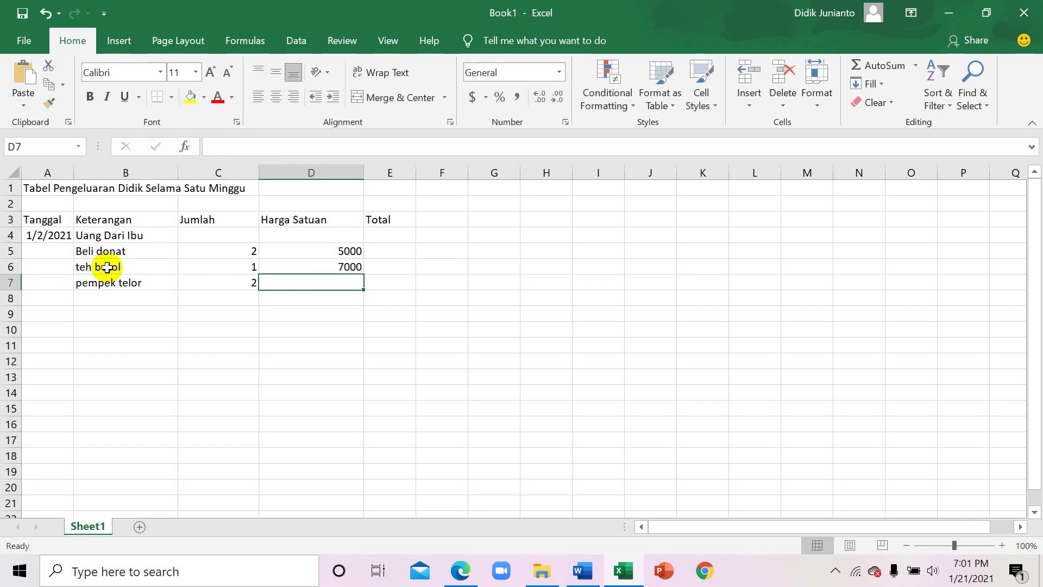
text(4000)
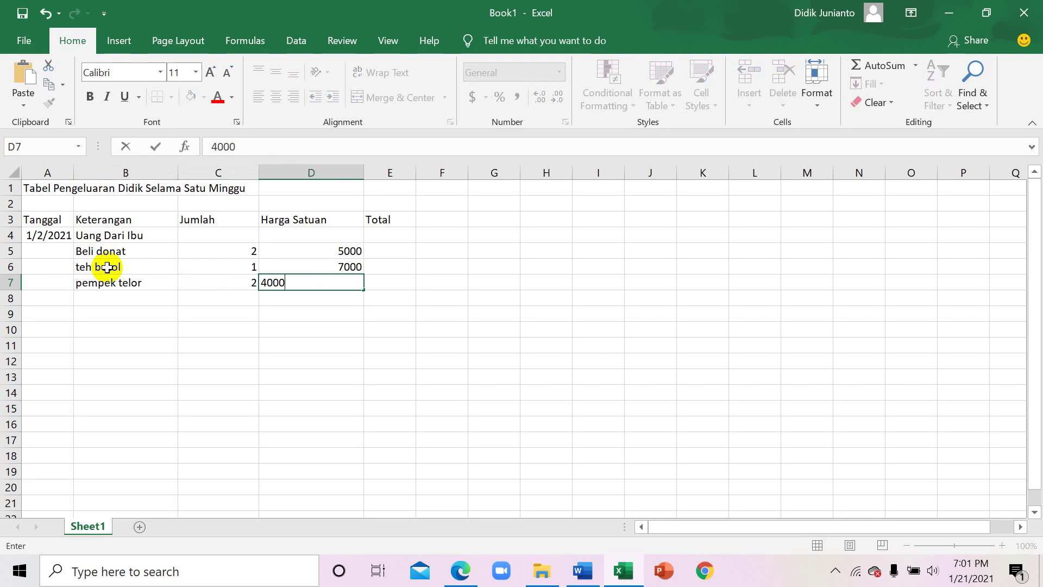
key(Return)
Enter the date 2/2/2021 in cell A8 under the Tanggal heading
key(Left)
key(Left)
key(Left)
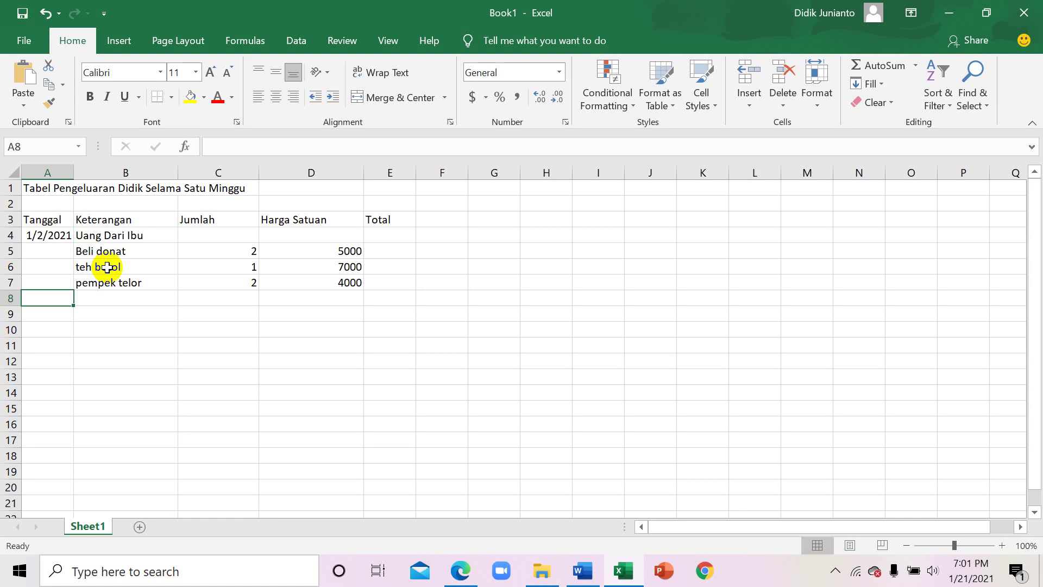
text(2/)
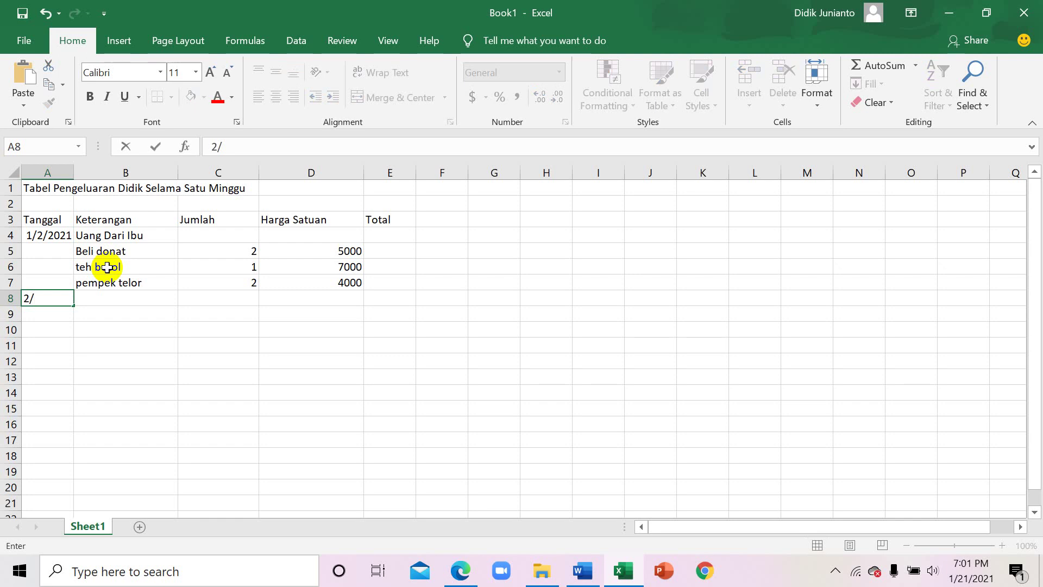
text(2/2021)
key(Return)
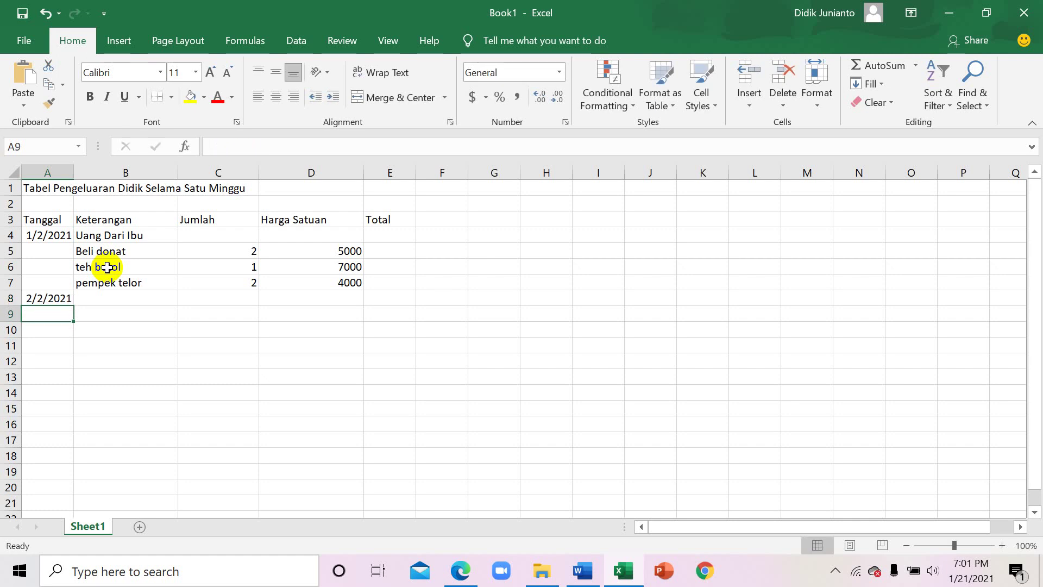
Fill row 8 beside the date with the description "sosis", a Jumlah of 1 and a Harga Satuan of 8000
key(Right)
key(Up)
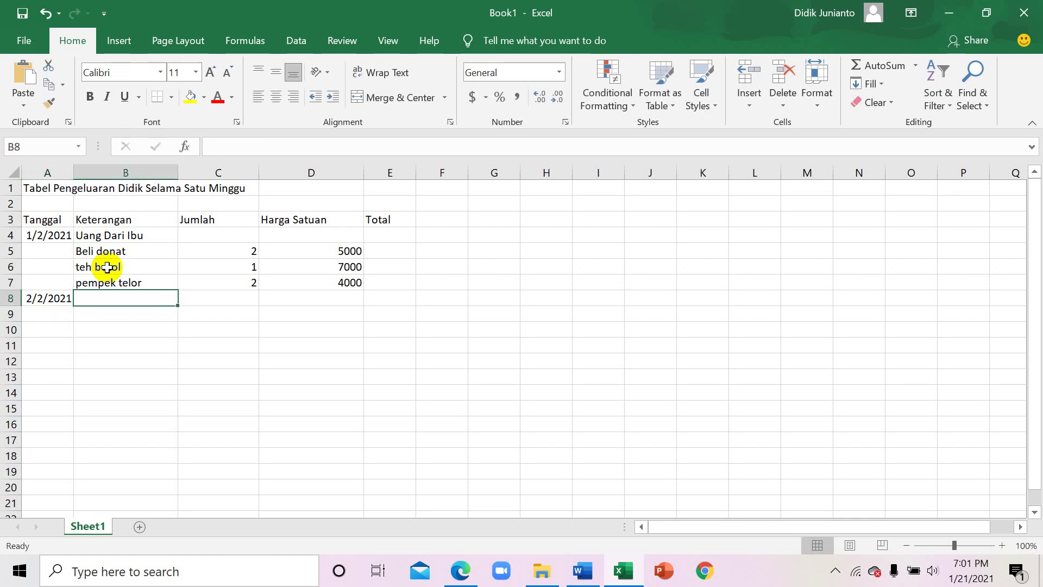
text(sosis)
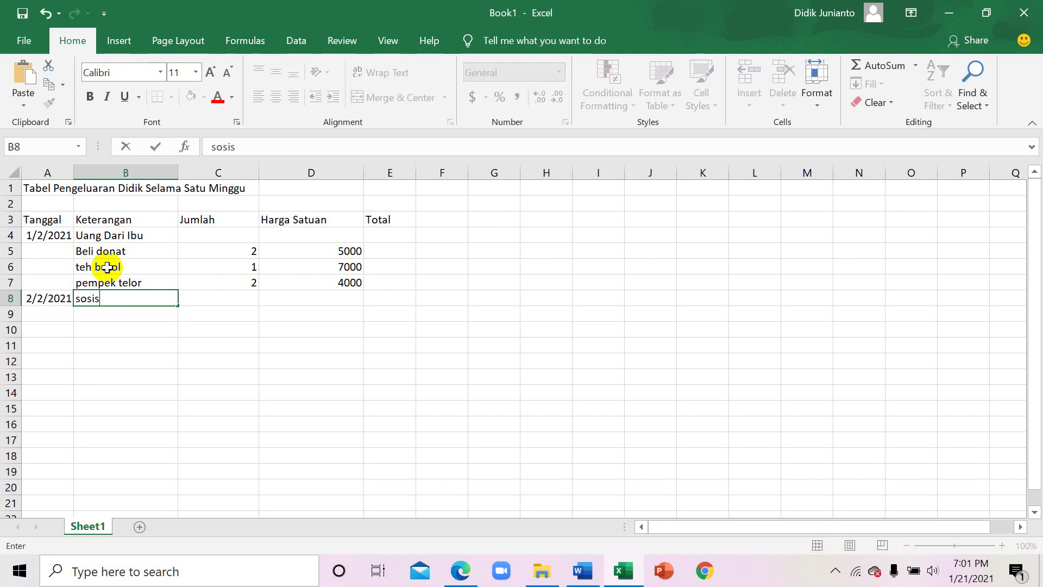
key(Tab)
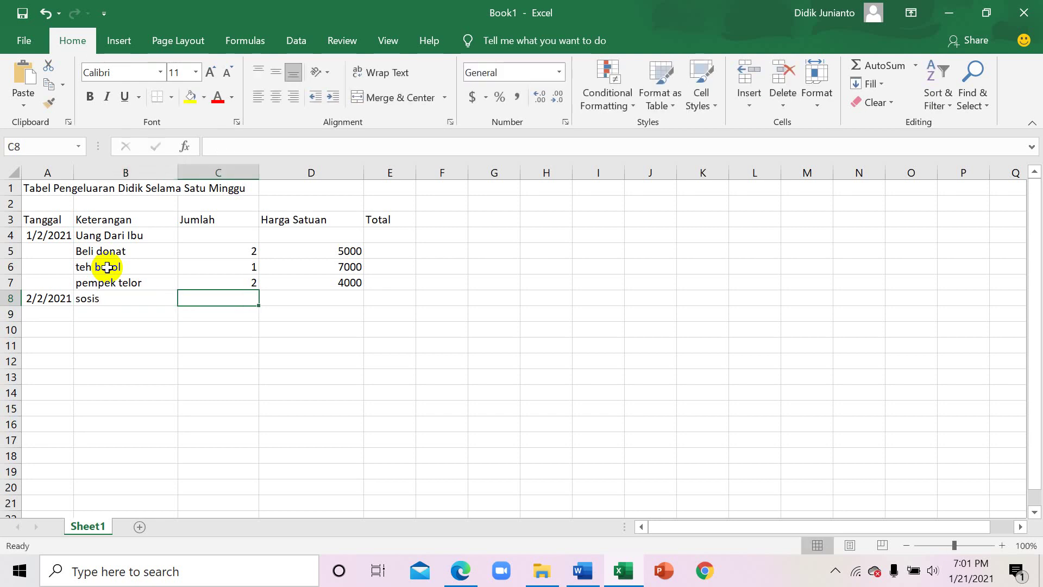
text(1)
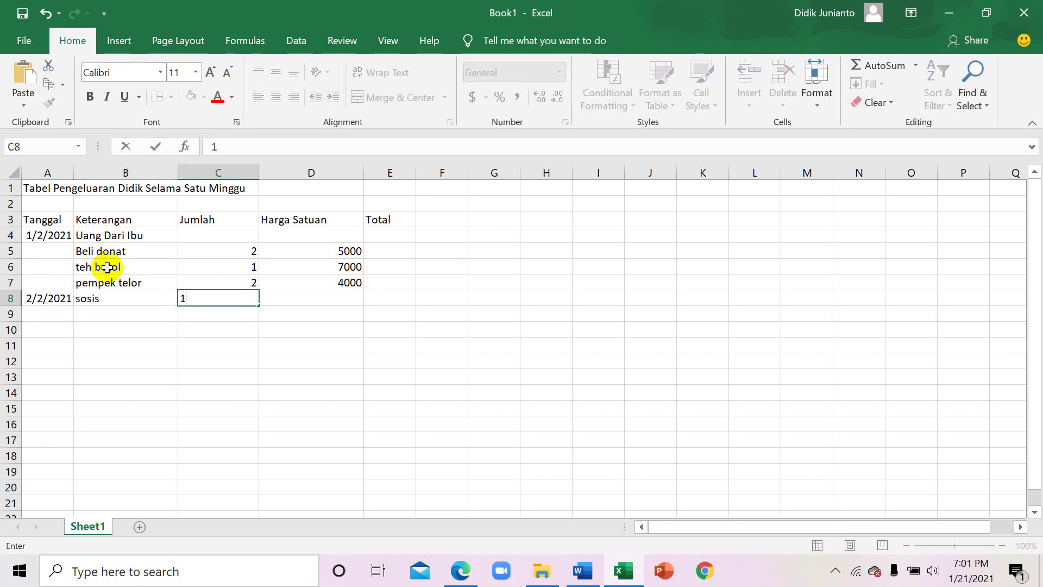
key(Tab)
text(8000)
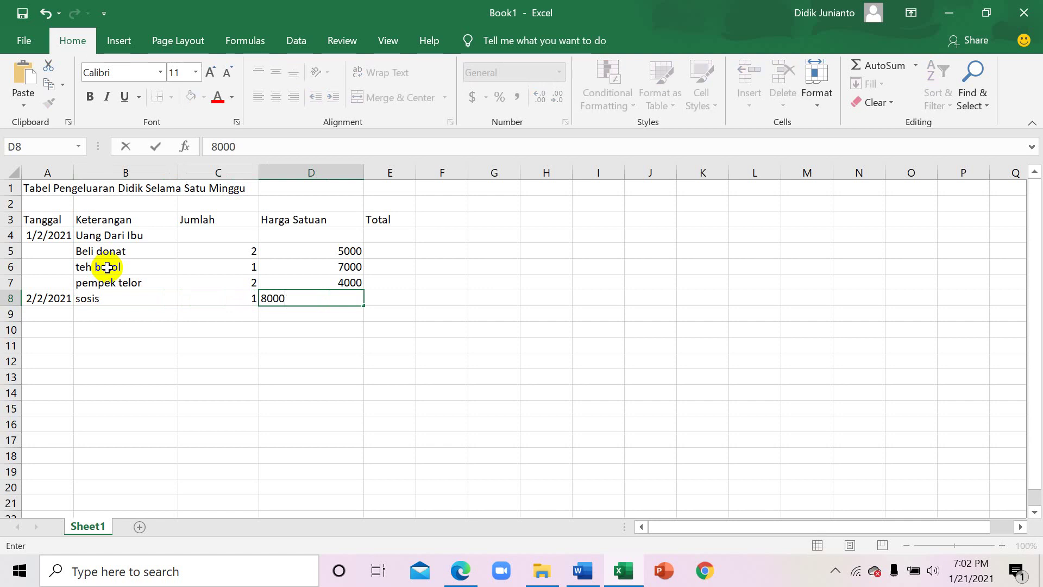
key(Return)
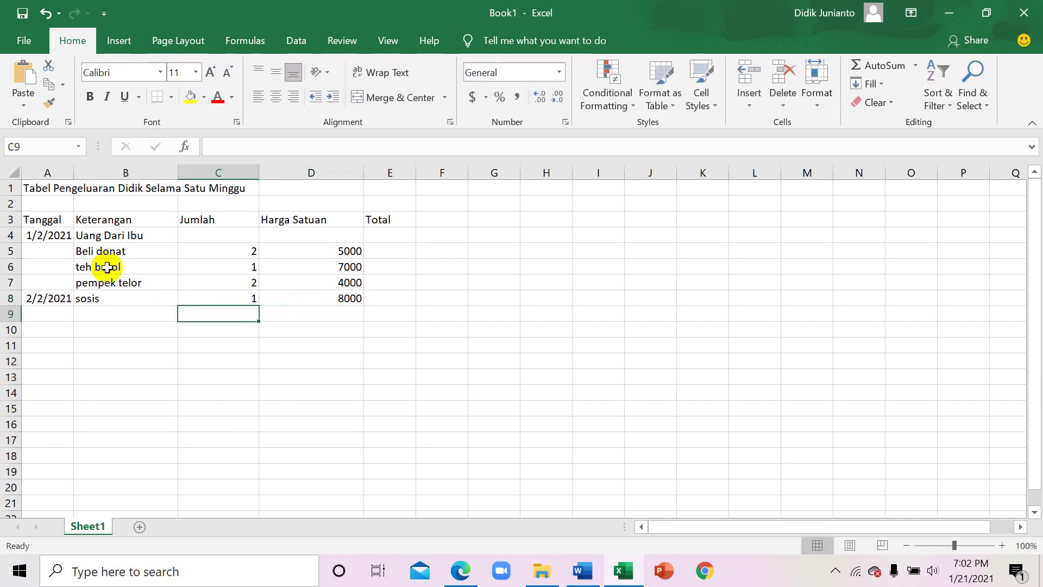
Fill row 9 with the description "tahu goreng", a Jumlah of 2 and a Harga Satuan of 1000
key(Tab)
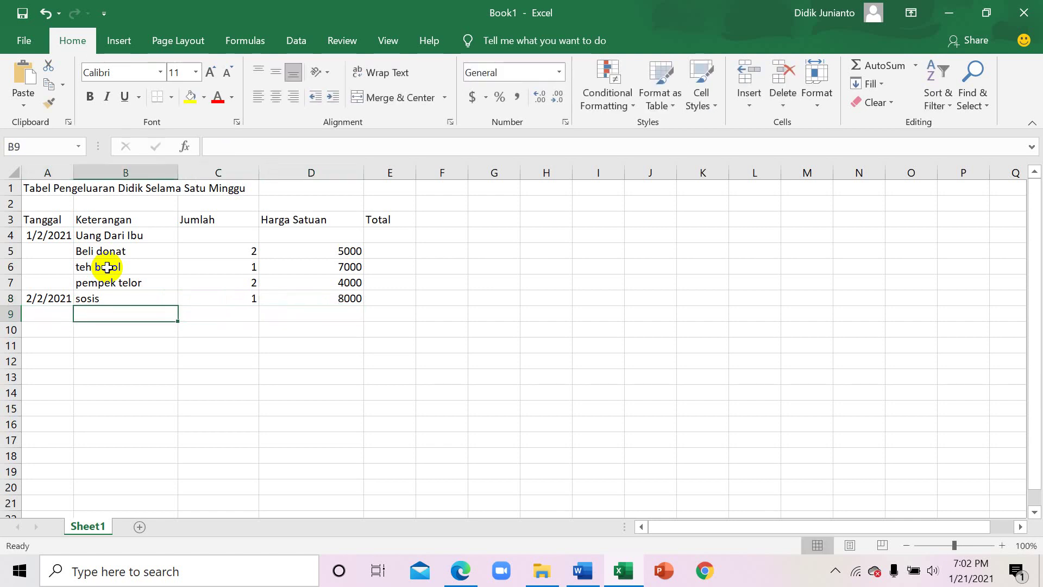
text(t)
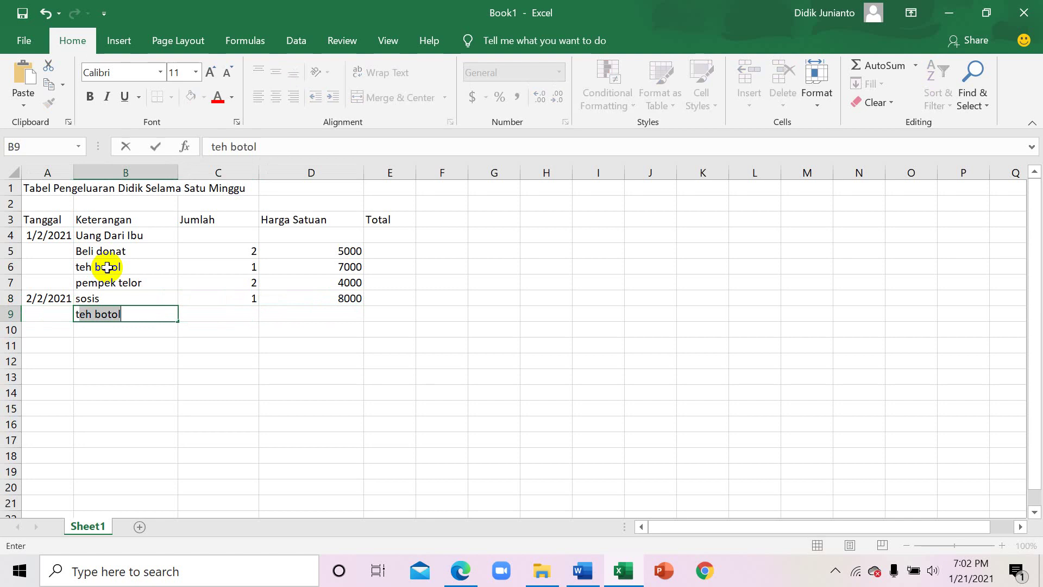
text(ahu goreng)
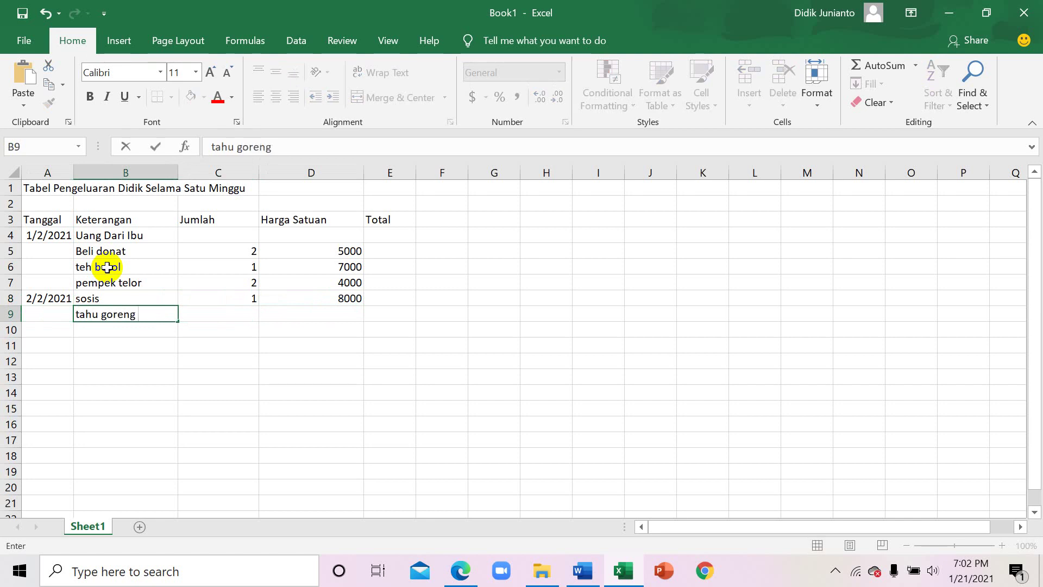
key(Tab)
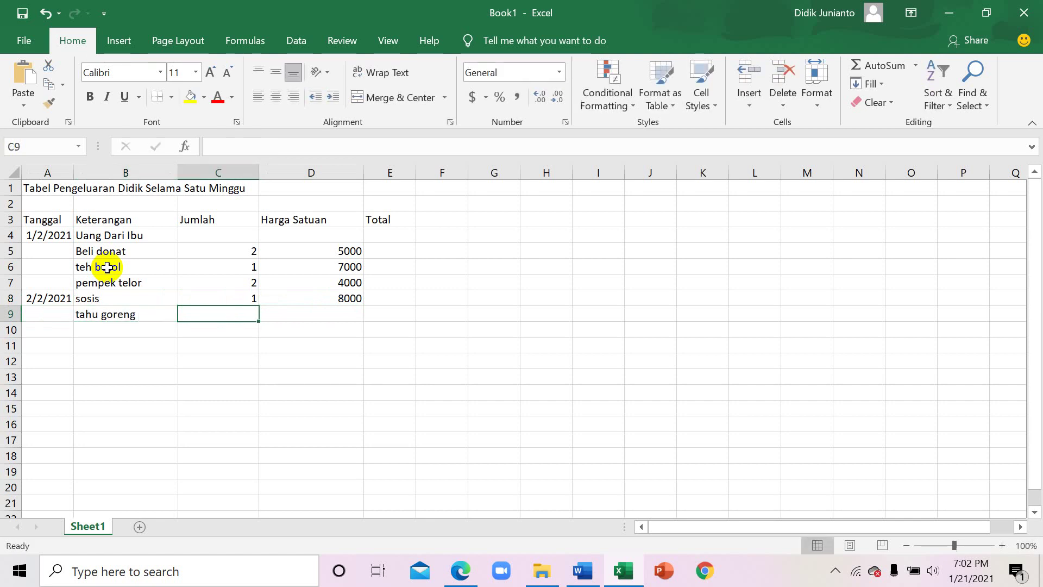
text(2)
key(Tab)
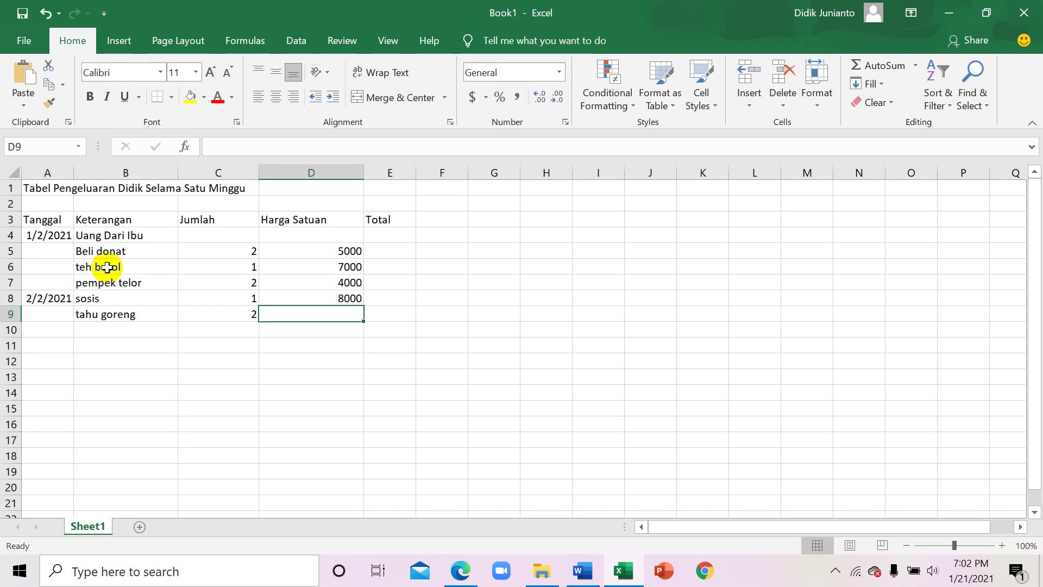
text(1000)
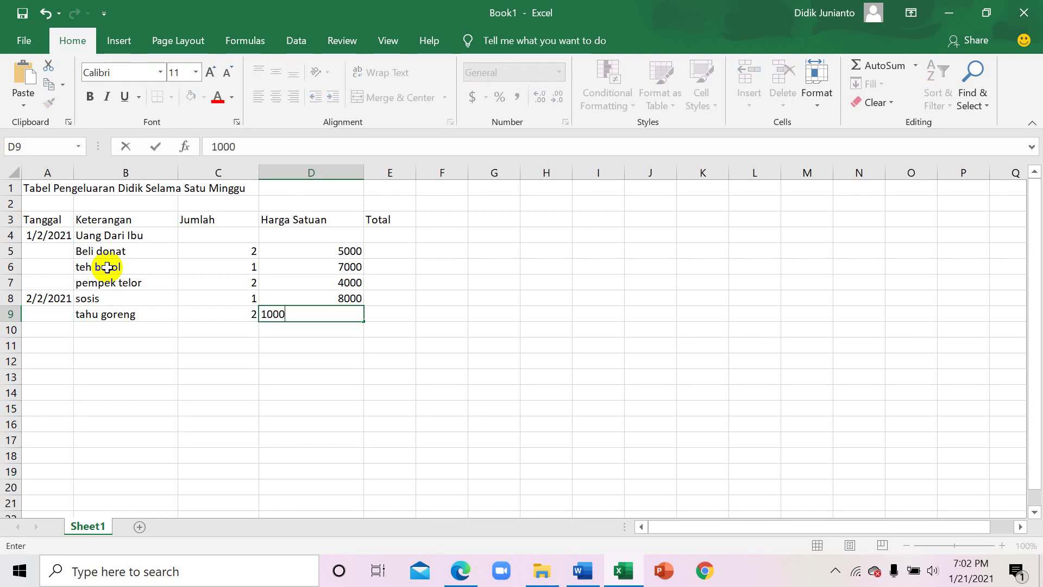
key(Return)
Enter the date 3/2/2021 in cell A10 under the Tanggal heading
key(Left)
key(Left)
key(Left)
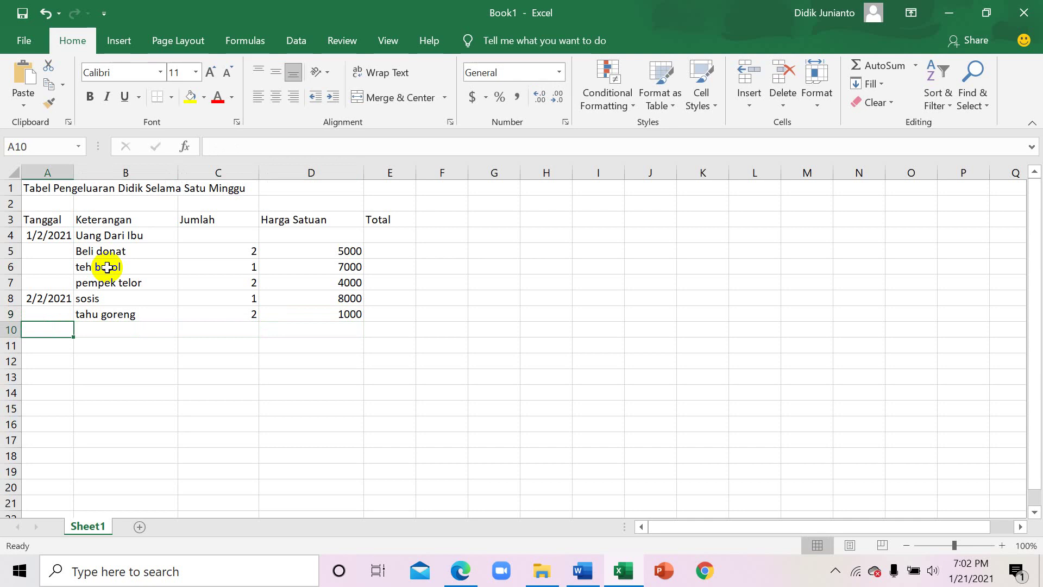
text(3/)
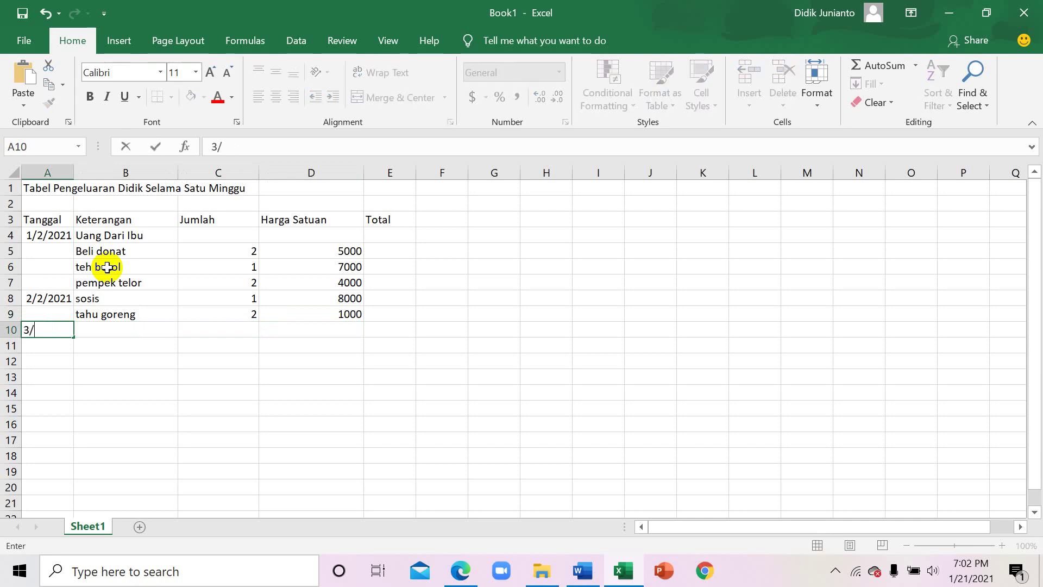
text(2/2021)
key(Tab)
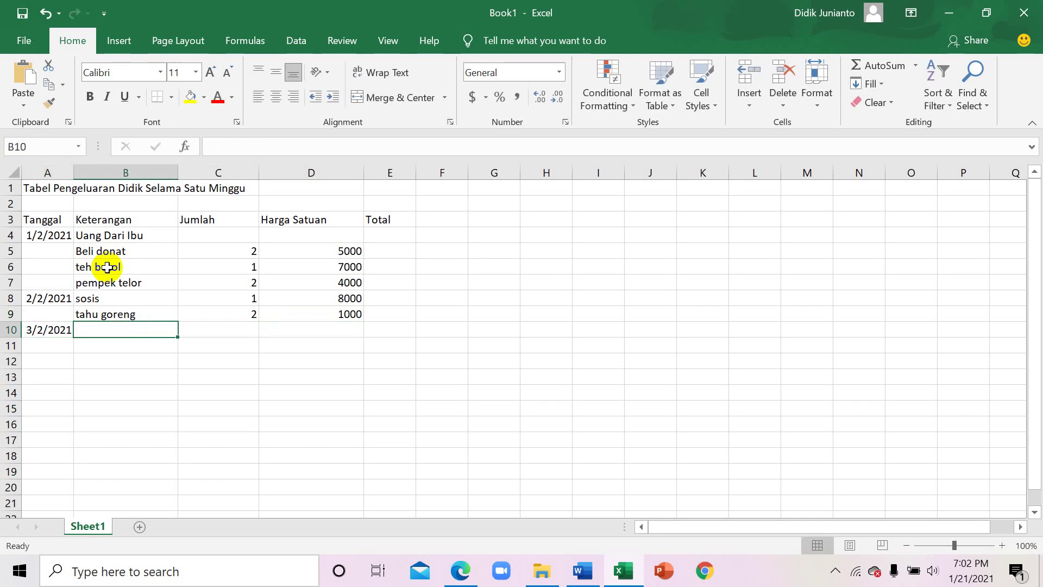
Fill row 10 beside the date with the description "air mineral", a Jumlah of 1 and a Harga Satuan of 8000
text(air)
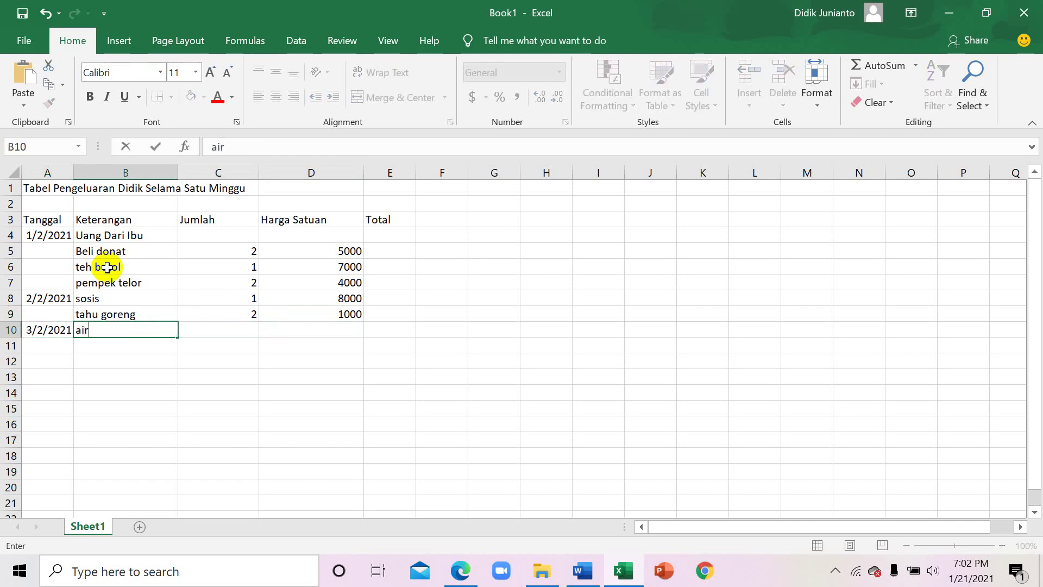
text( mineral)
key(Tab)
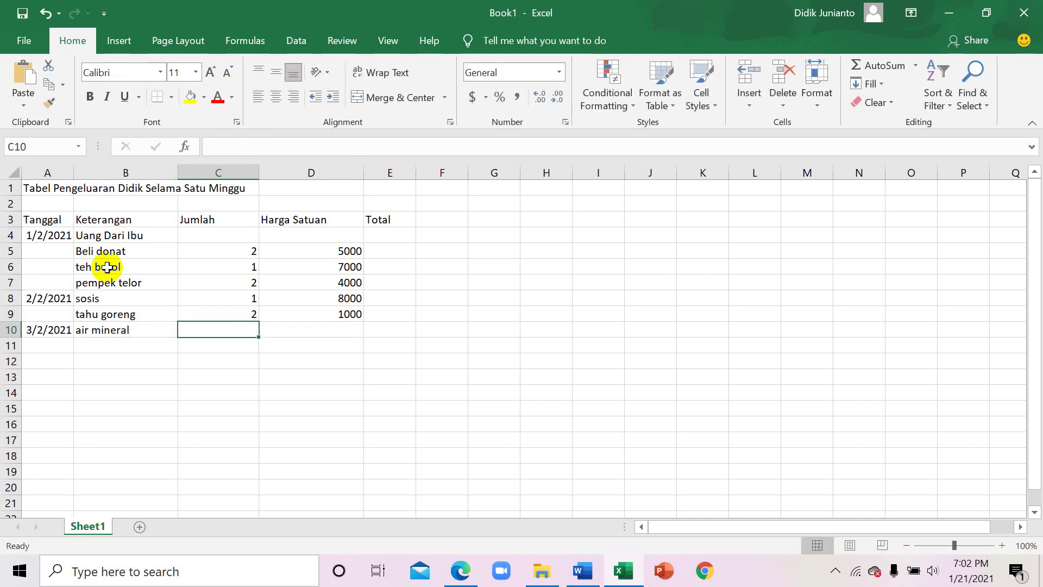
text(1)
key(Tab)
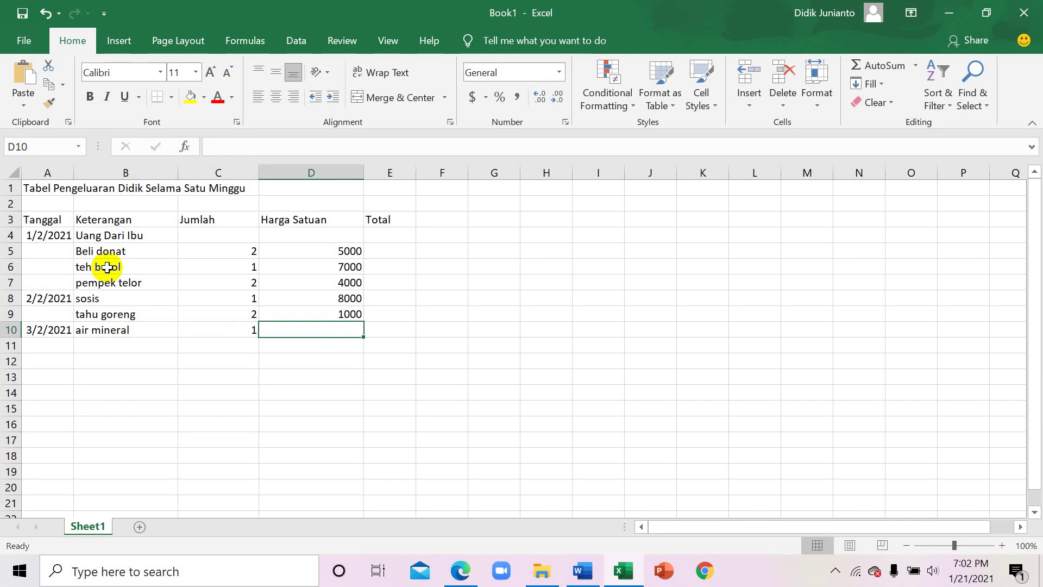
text(8000)
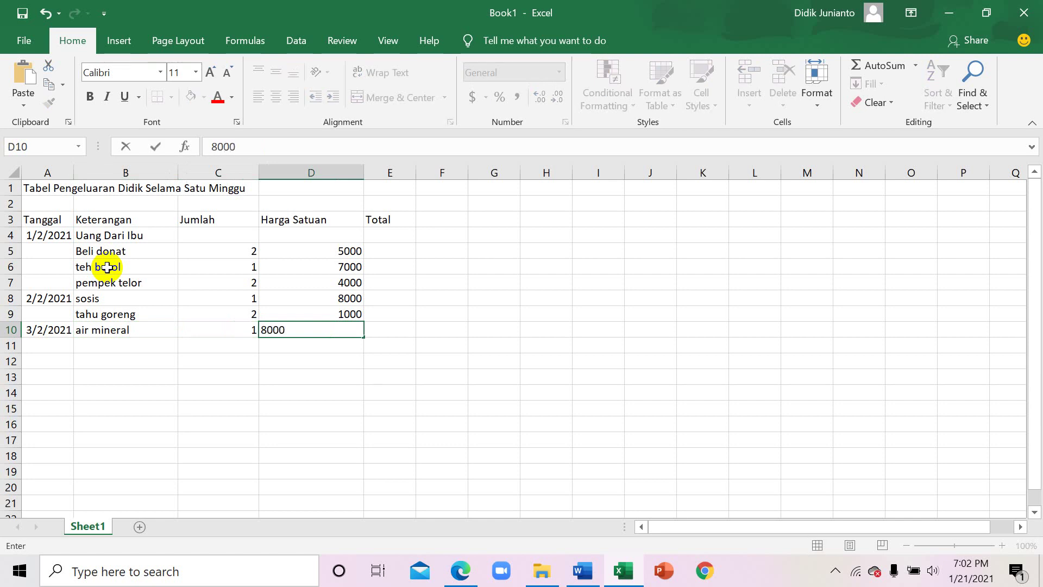
key(Return)
Fill row 11 with the description "mi goreng", a Jumlah of 1 and a Harga Satuan of 10000
key(Left)
key(Left)
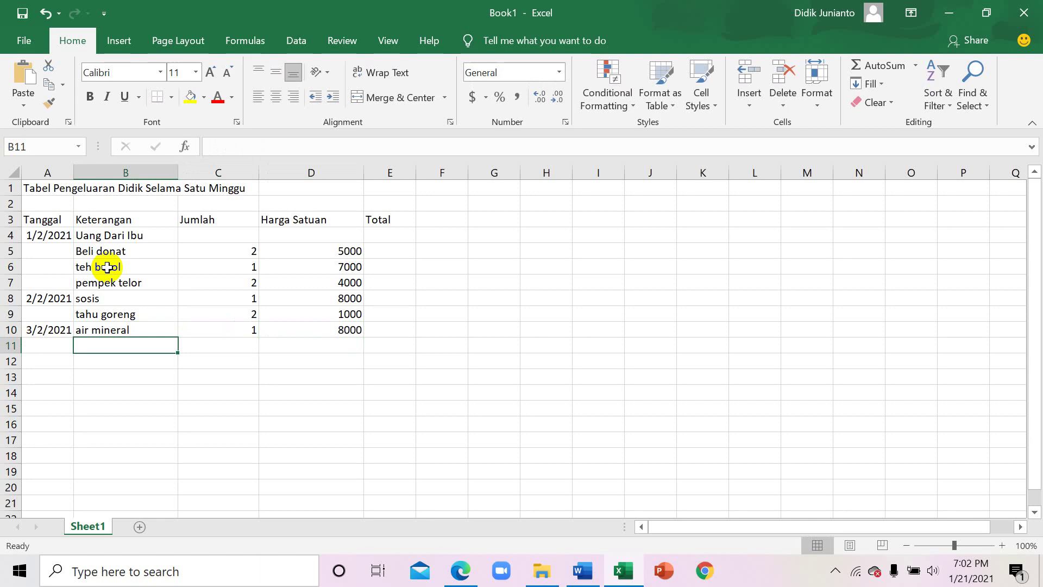
text(mi )
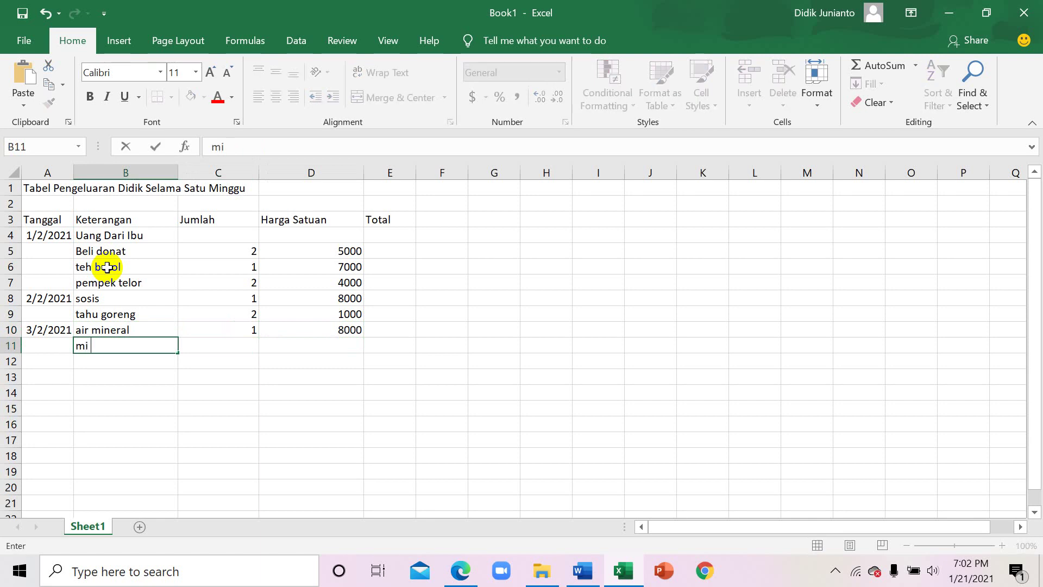
text(goreng)
key(ctrl+Return)
key(Right)
text(1)
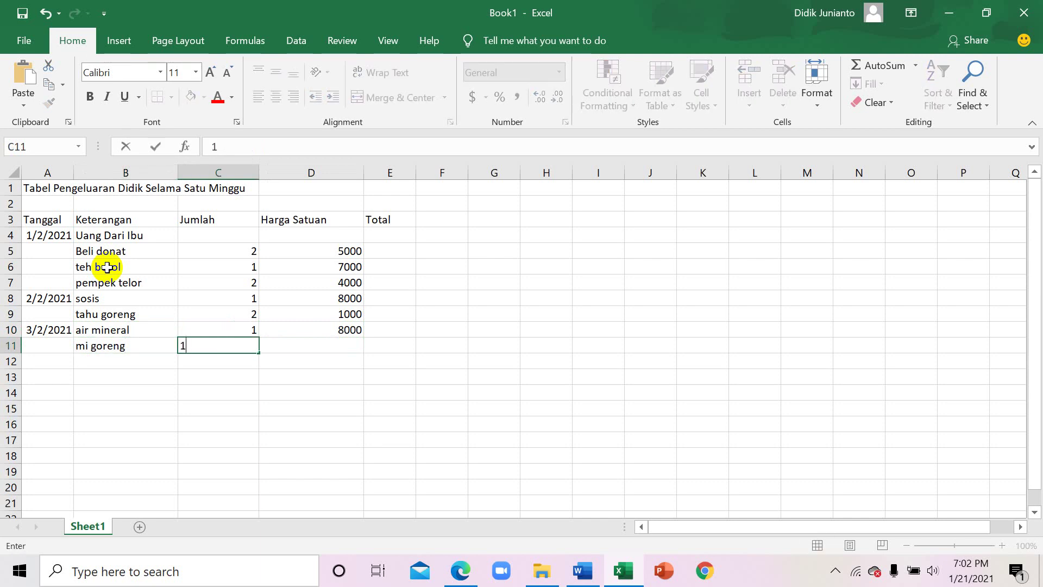
key(Right)
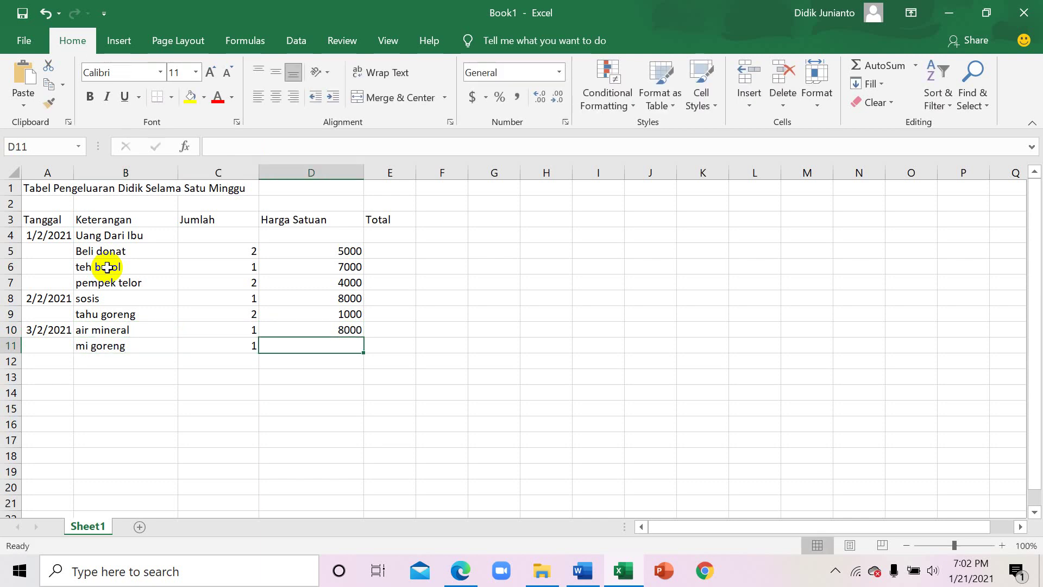
text(10000)
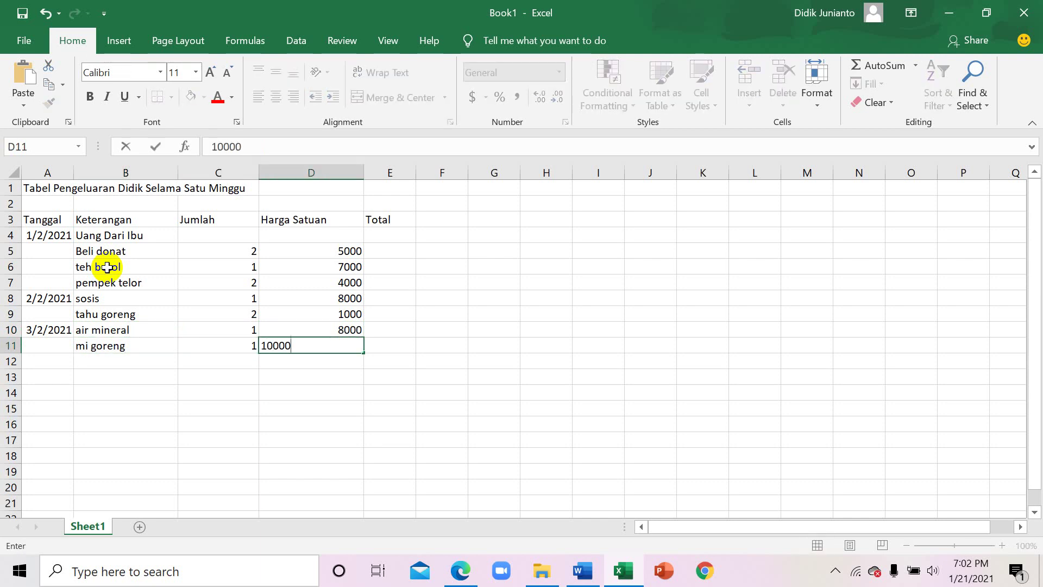
key(Return)
Enter the date 4/2/2021 in cell A12 under the Tanggal heading
key(Left)
key(Left)
key(Left)
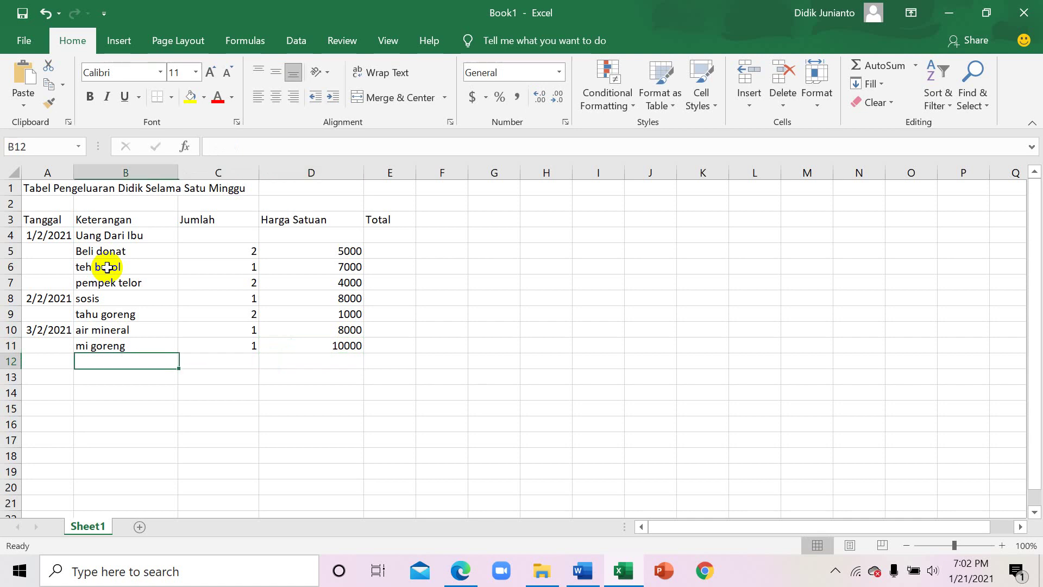
key(Right)
key(Left)
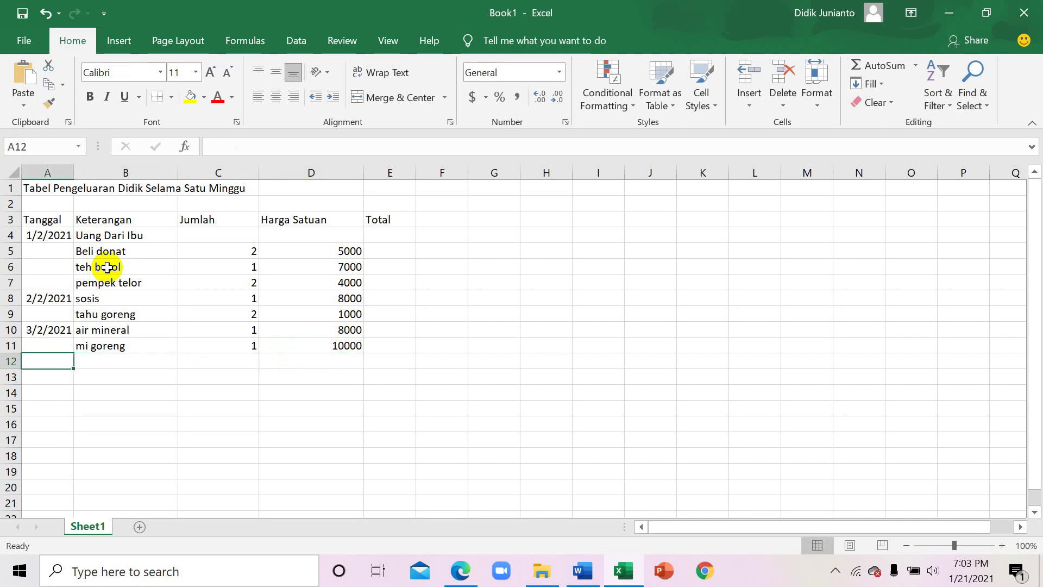
text(4/)
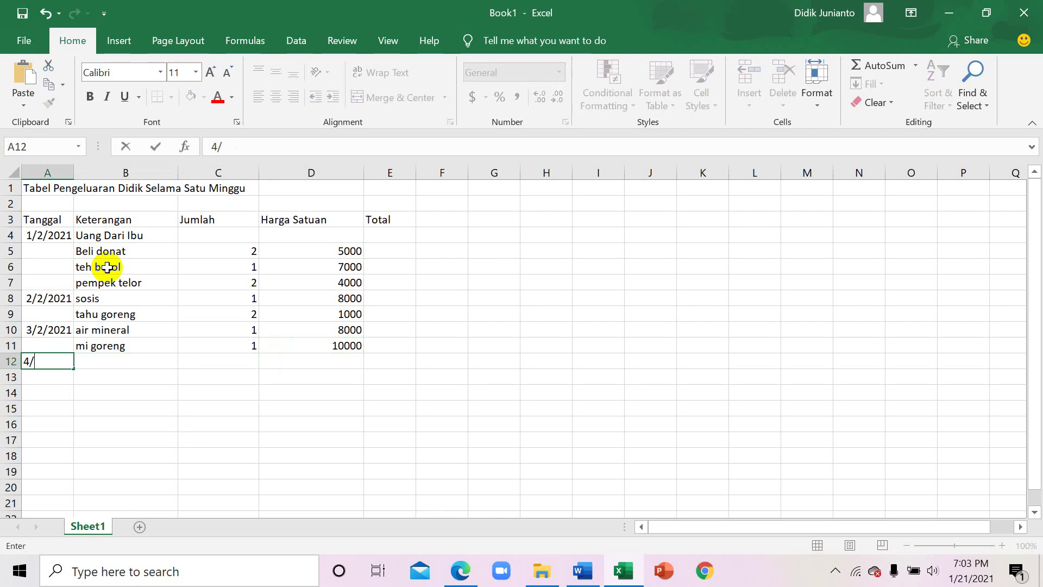
text(2/2021)
key(Tab)
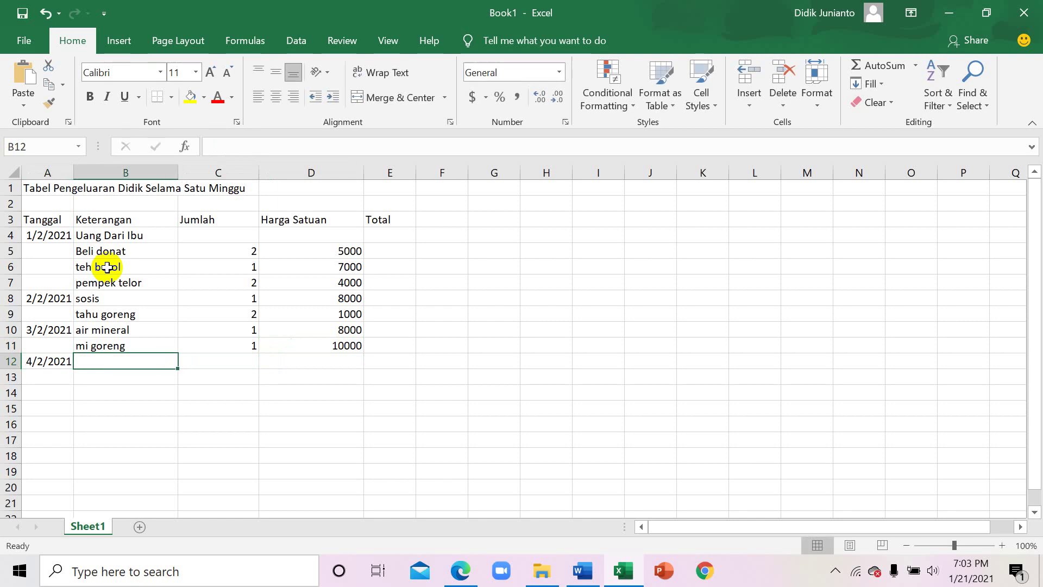
Fill row 12 beside the date with the description "bakso", a Jumlah of 1 and a Harga Satuan of 20000
text(bakso)
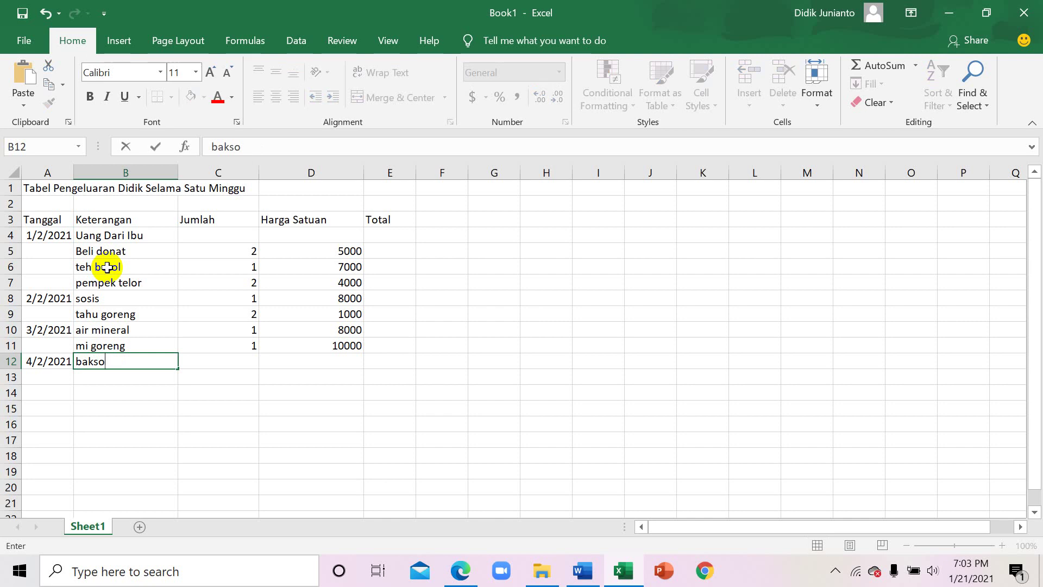
key(Tab)
text(1)
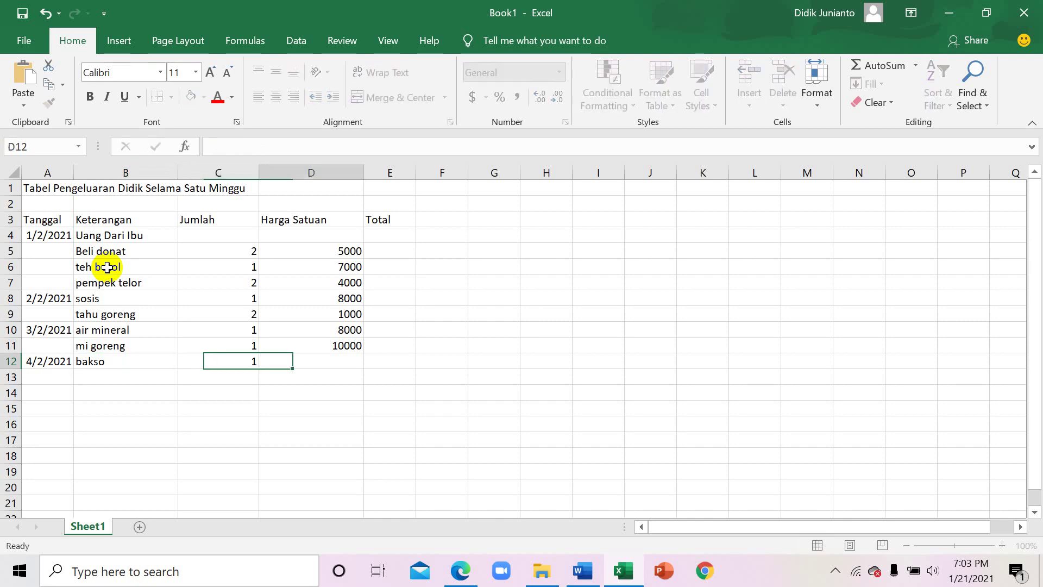
key(Tab)
text(20000)
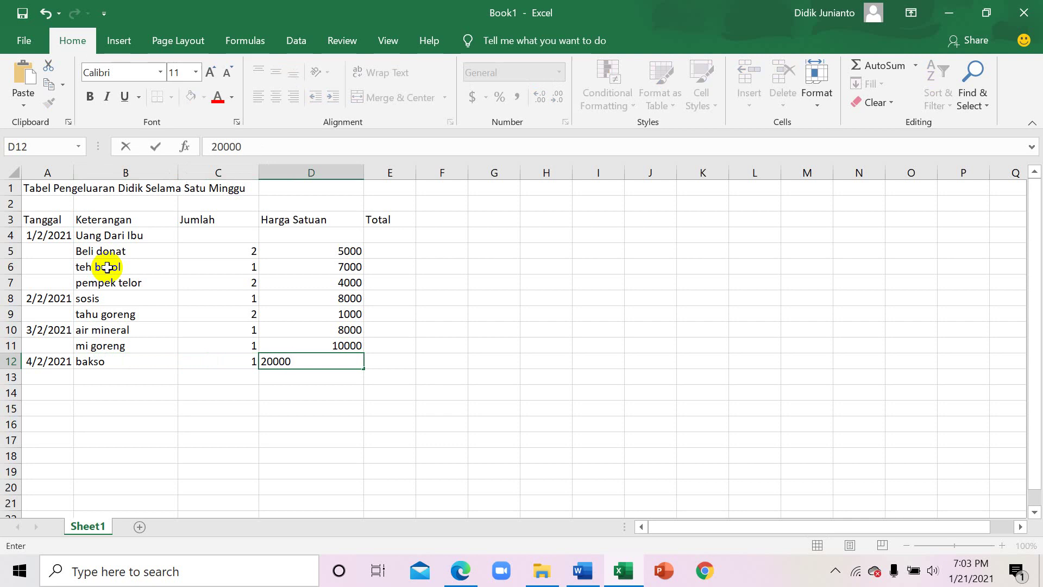
key(Return)
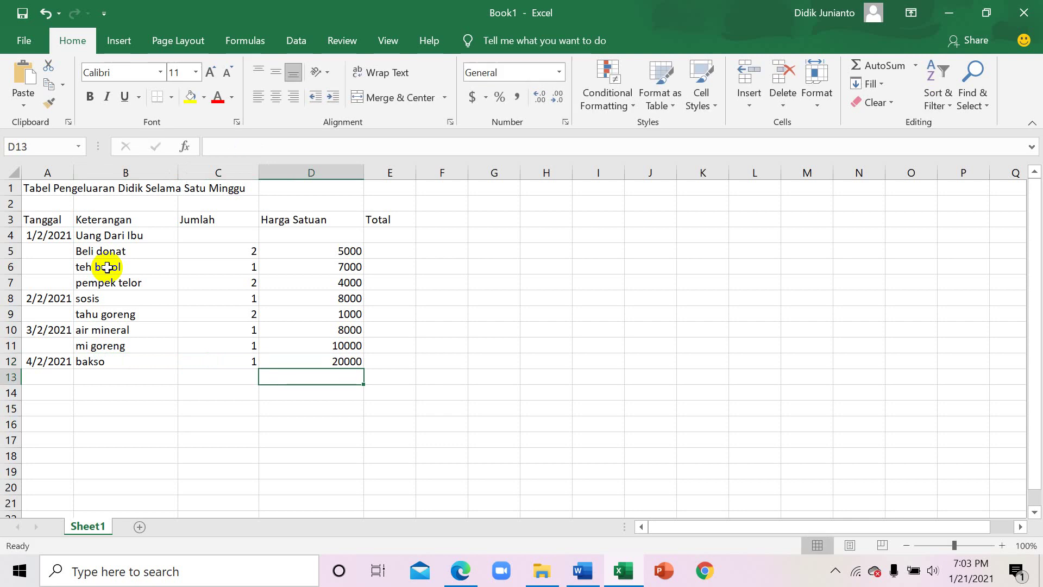
Fill row 13 with the description "frestea", a Jumlah of 1 and a Harga Satuan of 5000
key(Left)
key(Left)
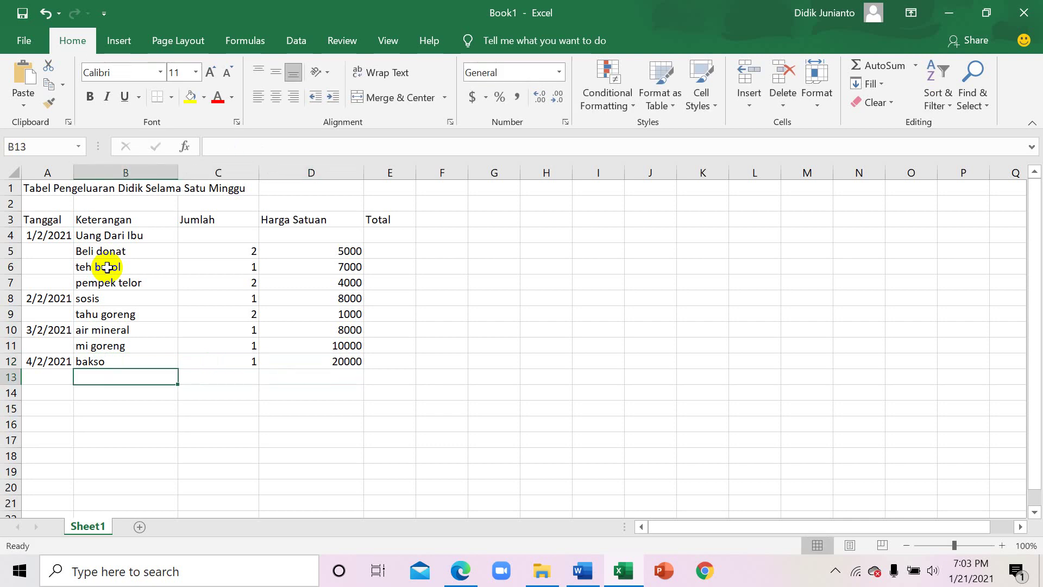
text(f)
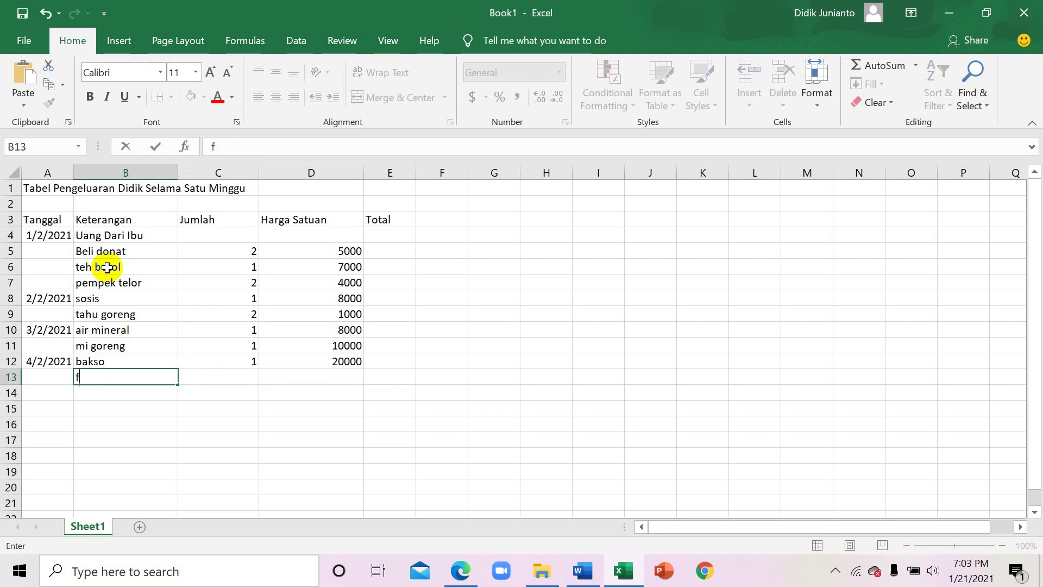
text(restea)
key(Tab)
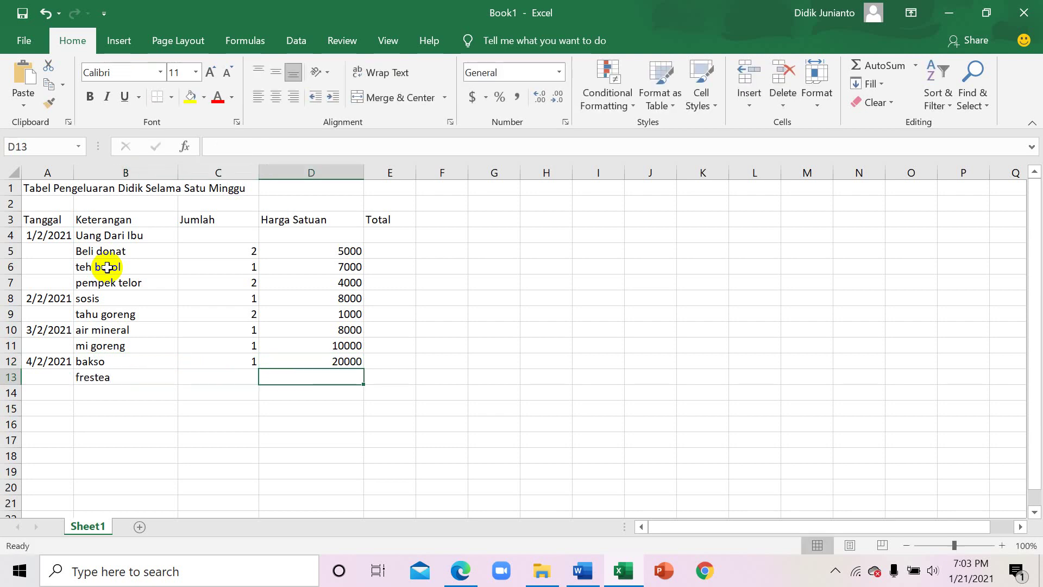
text(1)
key(Tab)
text(5000)
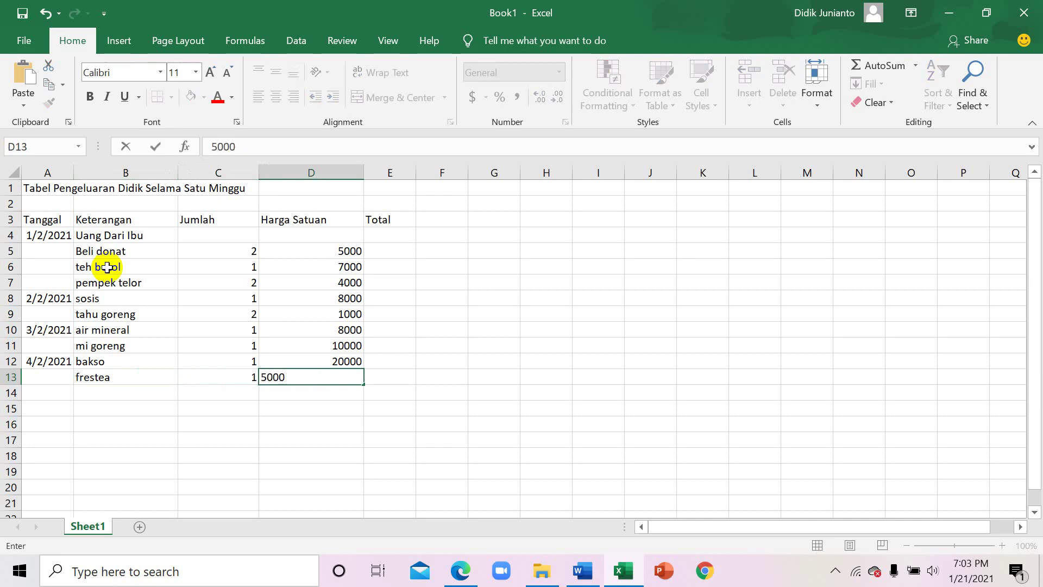
key(Return)
Enter the date 5/2/2021 in cell A14 under the Tanggal heading
key(Left)
key(Left)
key(Left)
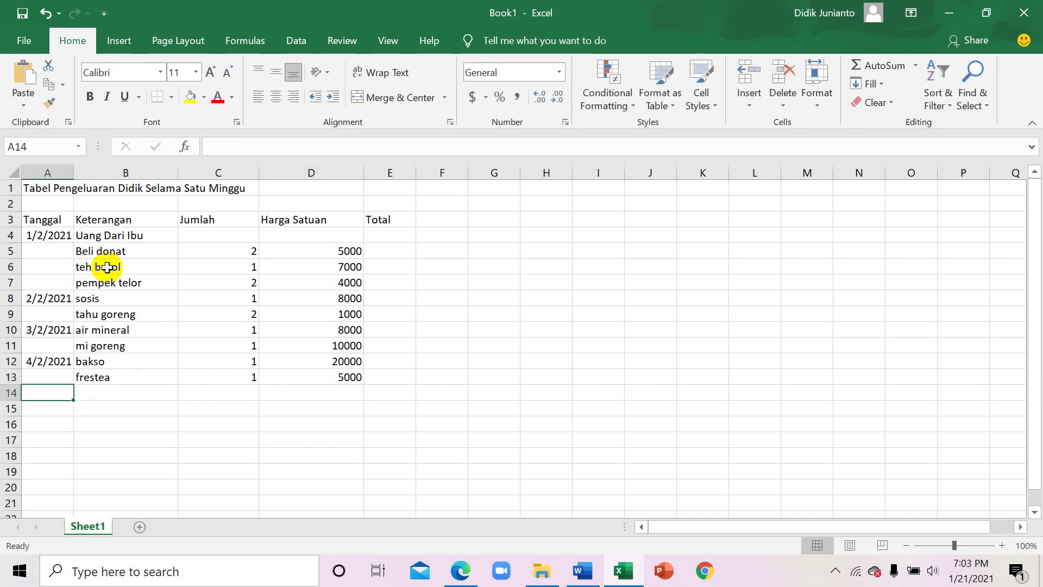
text(5/)
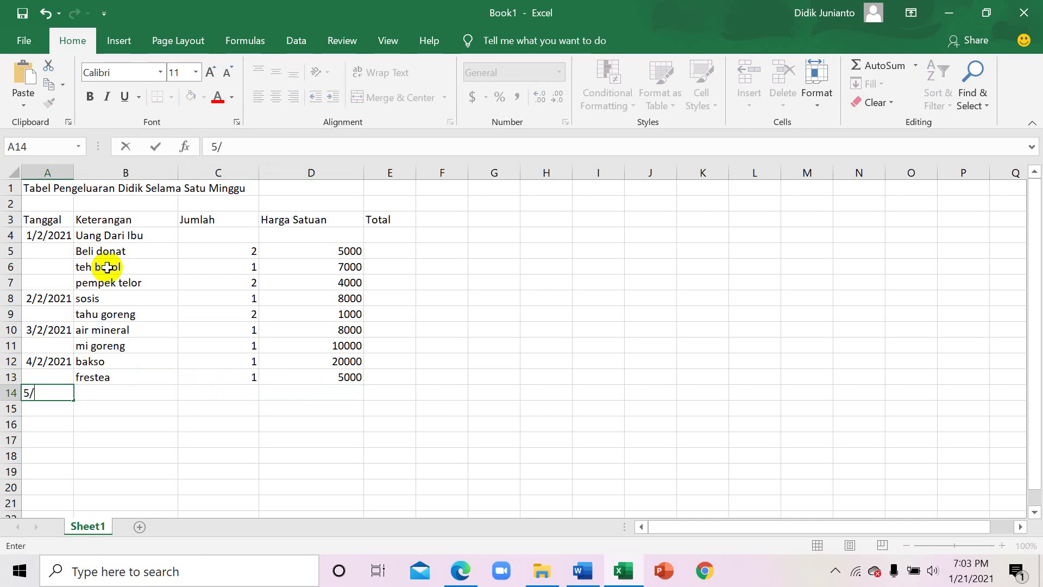
text(2/2021)
key(Tab)
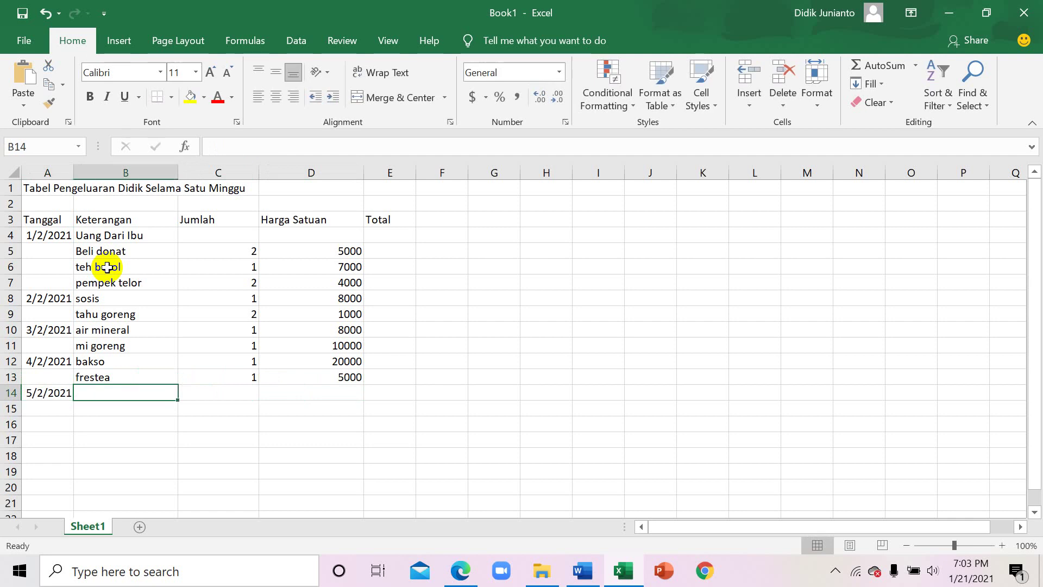
Fill row 14 beside the date with the description "nasi goreng", a Jumlah of 1 and a Harga Satuan of 15000
text(nasi goreng)
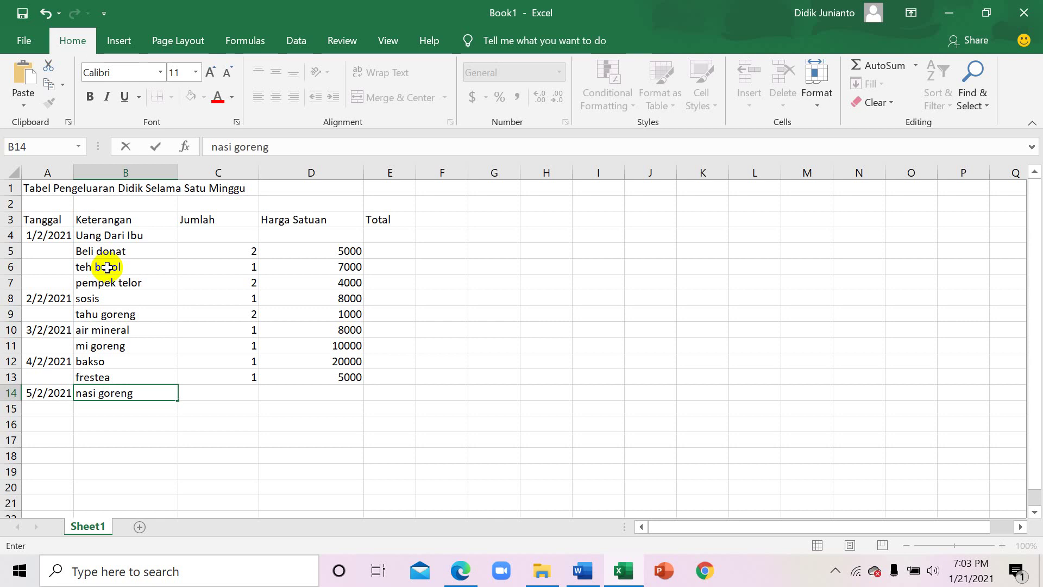
key(Tab)
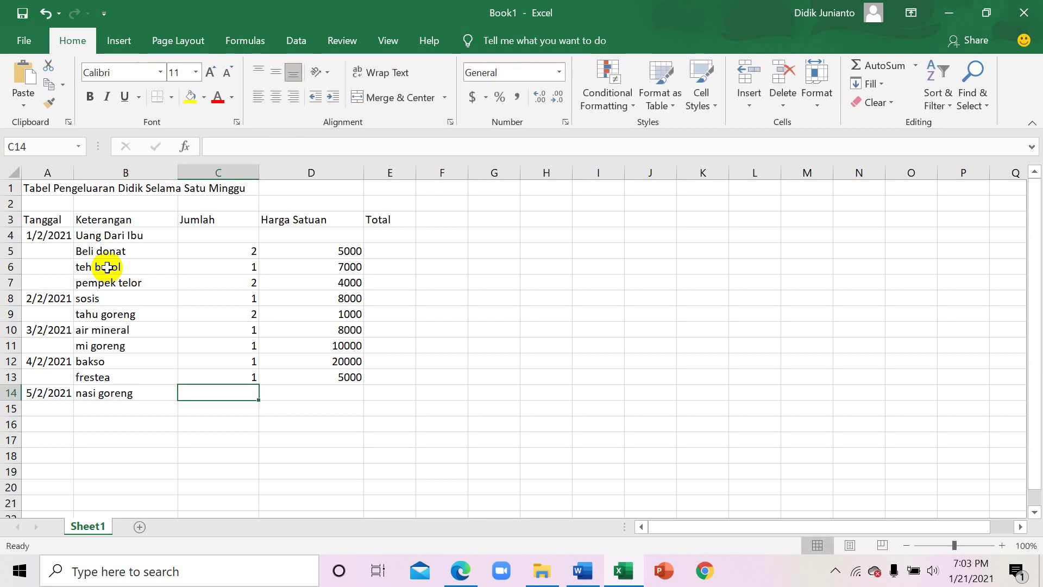
text(1)
key(Tab)
text(1)
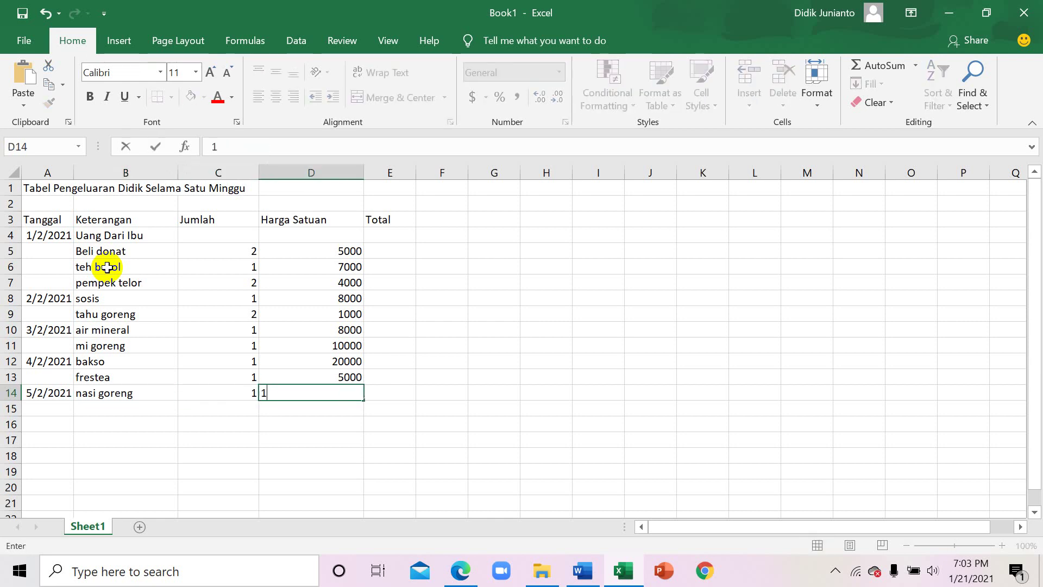
text(5000)
key(Return)
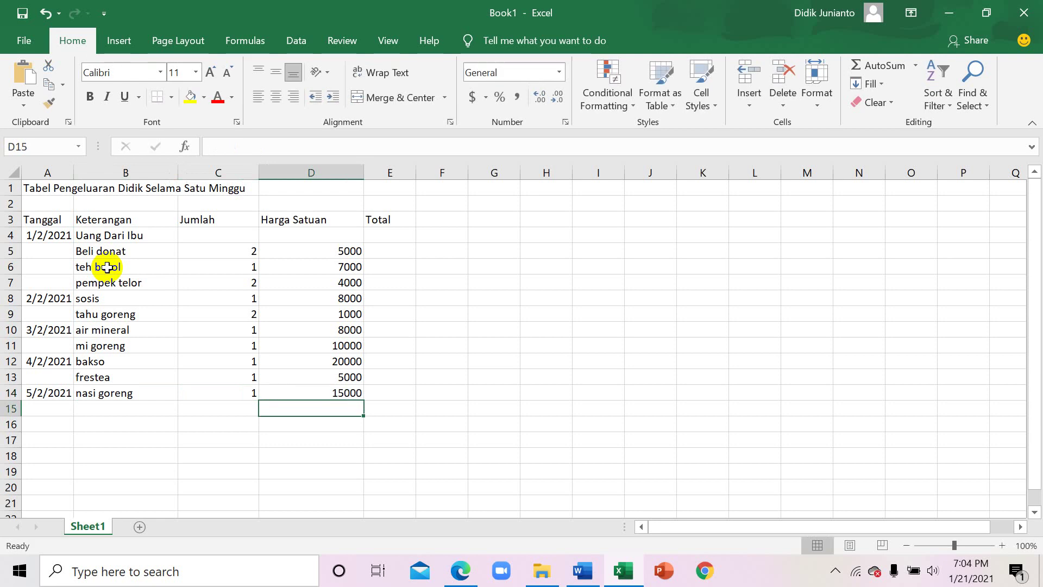
Fill row 15 with the description "air mineral", a Jumlah of 1 and a Harga Satuan of 8000
key(Left)
key(Left)
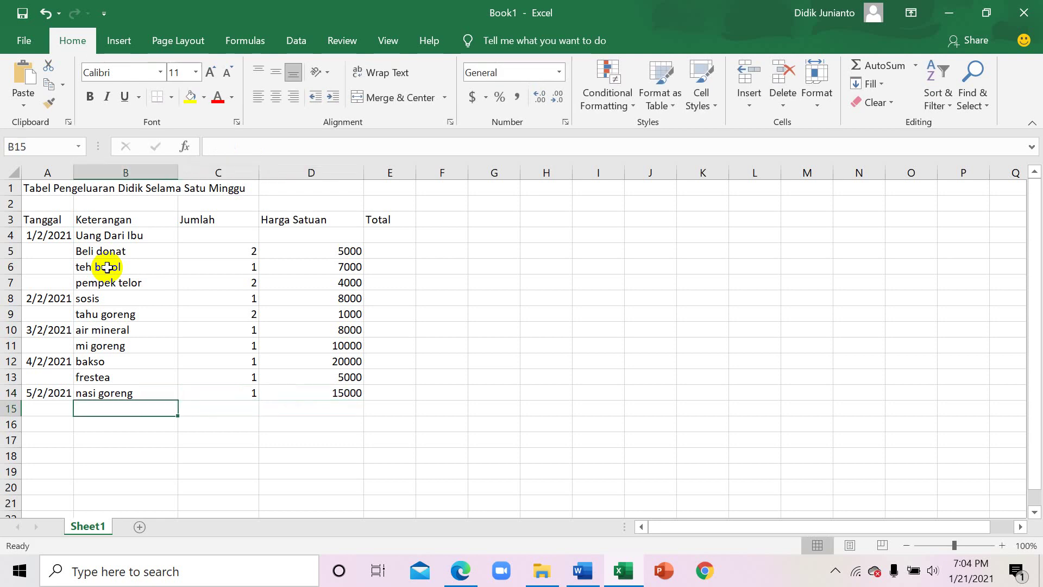
text(air)
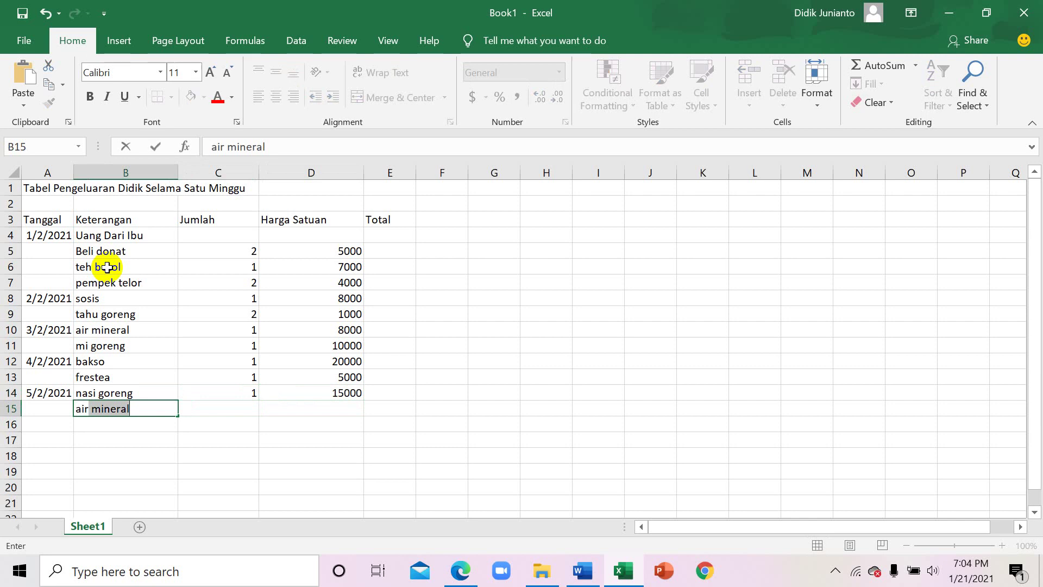
key(Tab)
text(1)
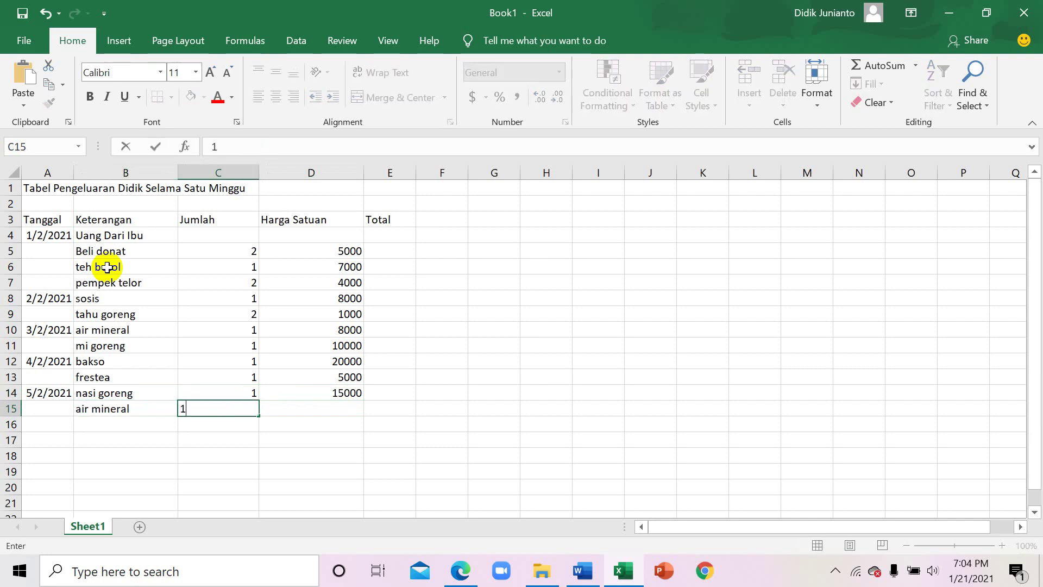
key(Tab)
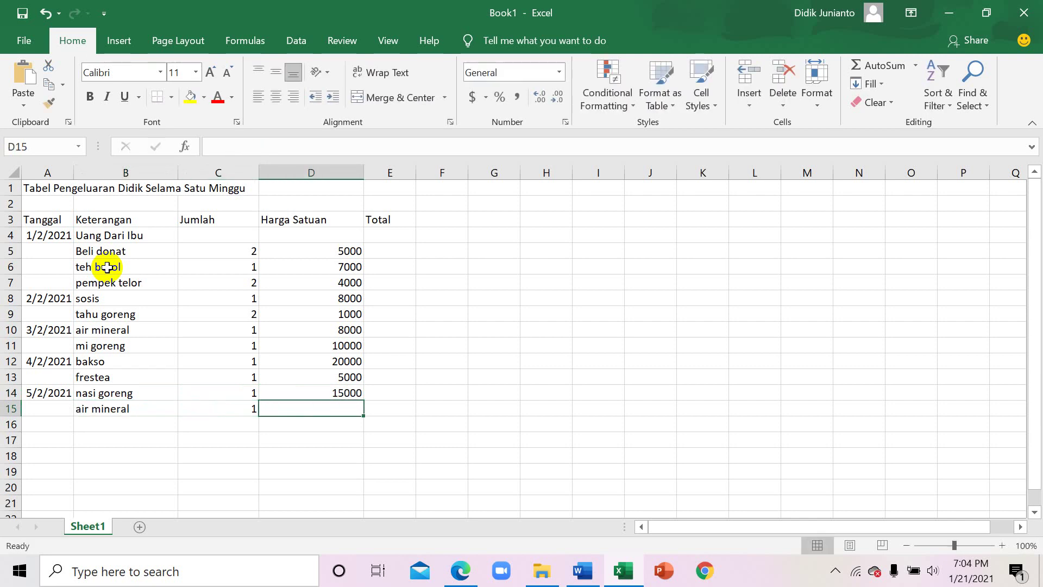
text(8000)
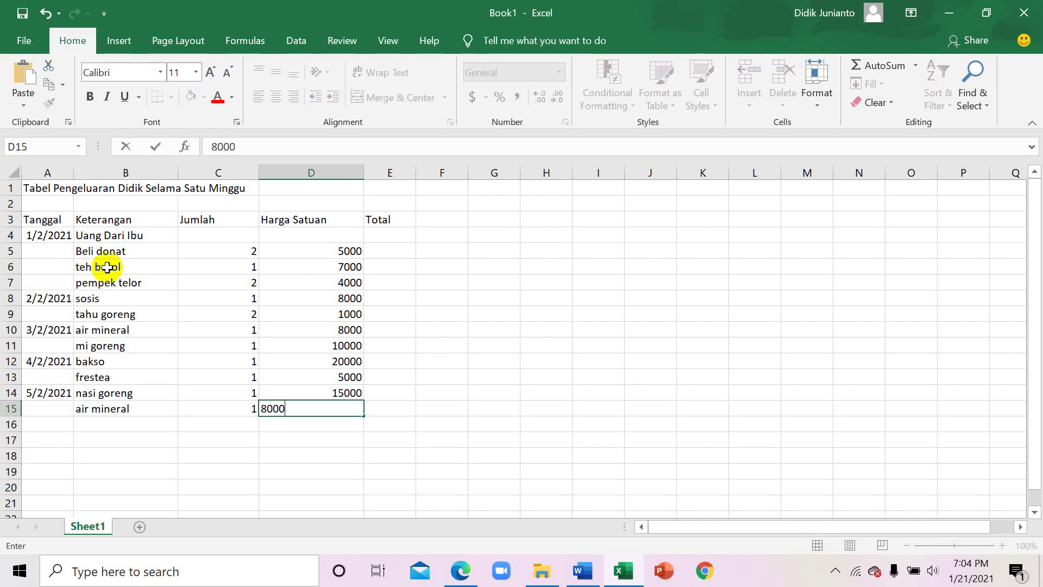
key(Tab)
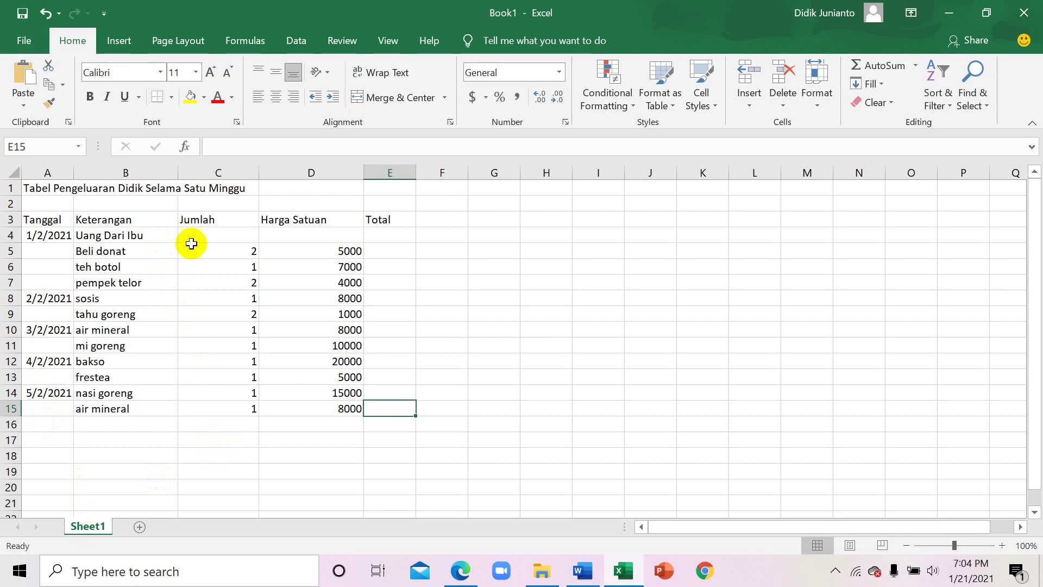
Enter 100000 in cell F4 beside the Uang Dari Ibu row and give column F the heading "uang saku" in F3
click(452, 234)
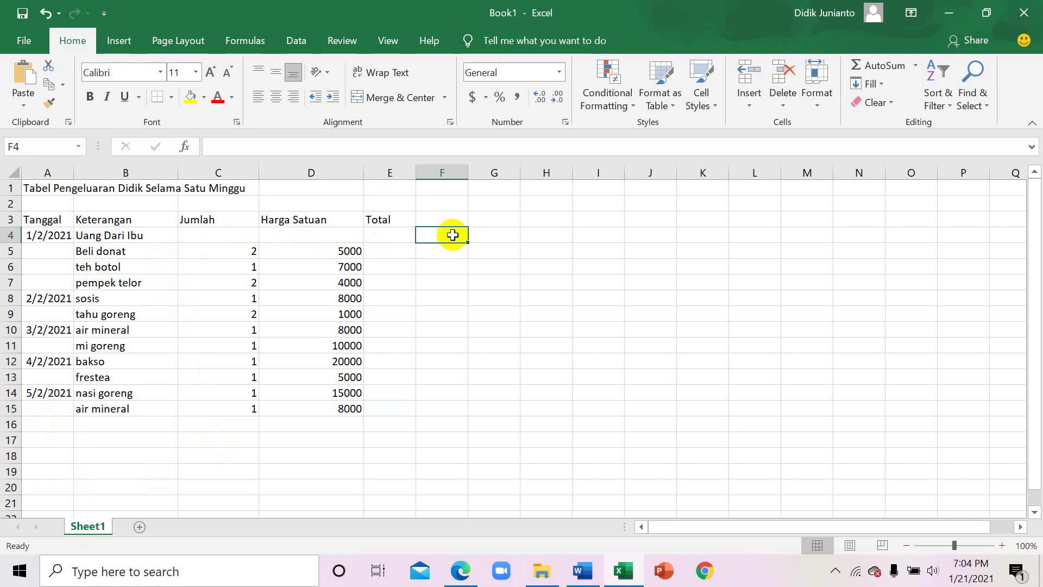
text(10)
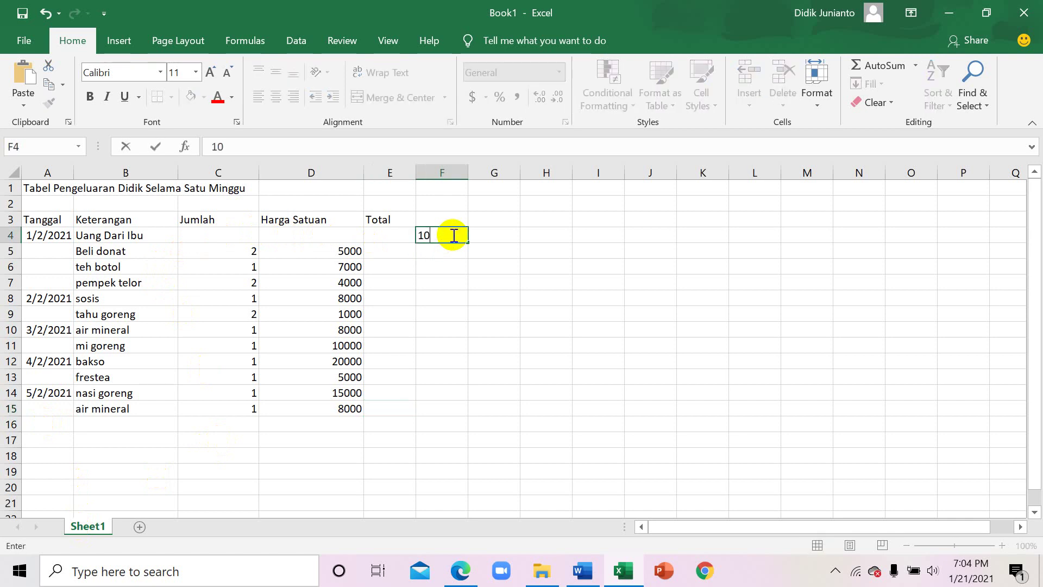
text(0000)
key(Return)
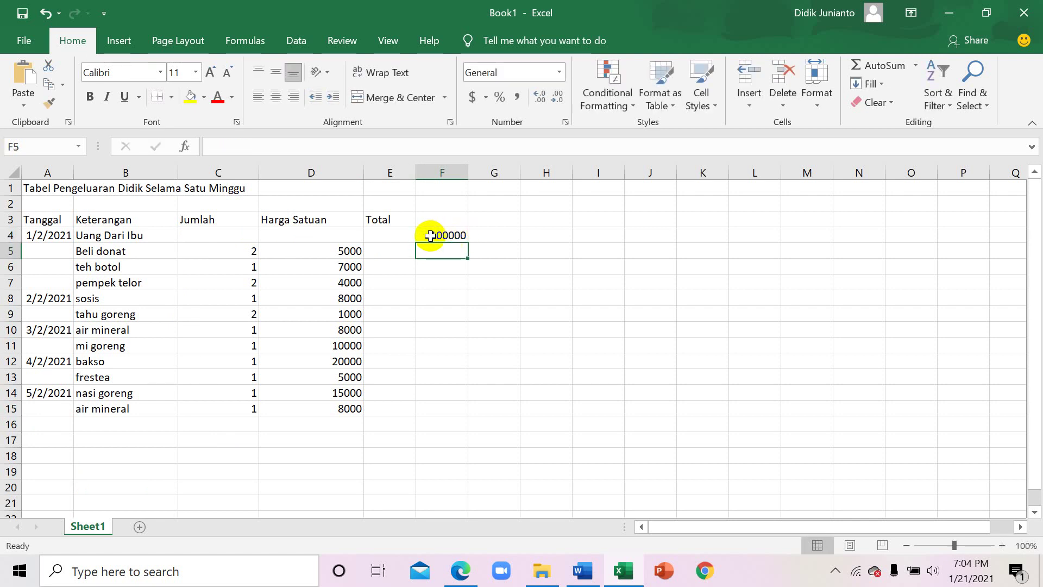
click(450, 218)
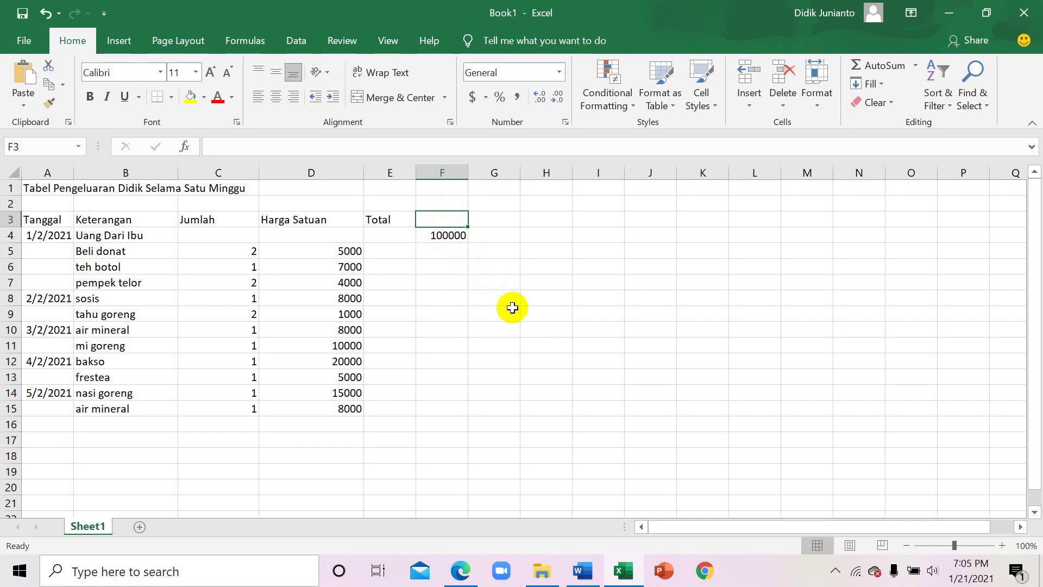
text(uang saku)
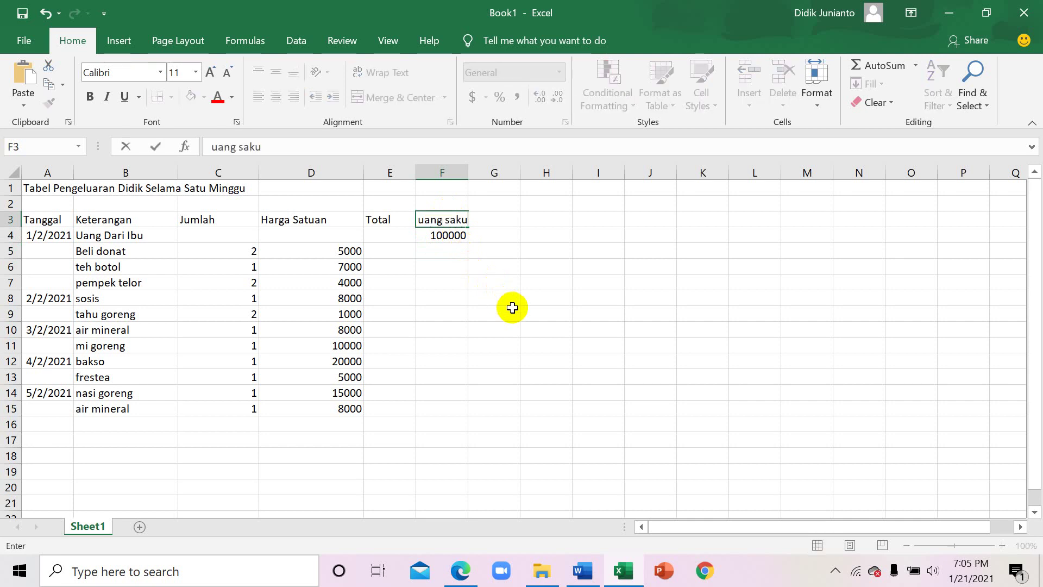
click(512, 307)
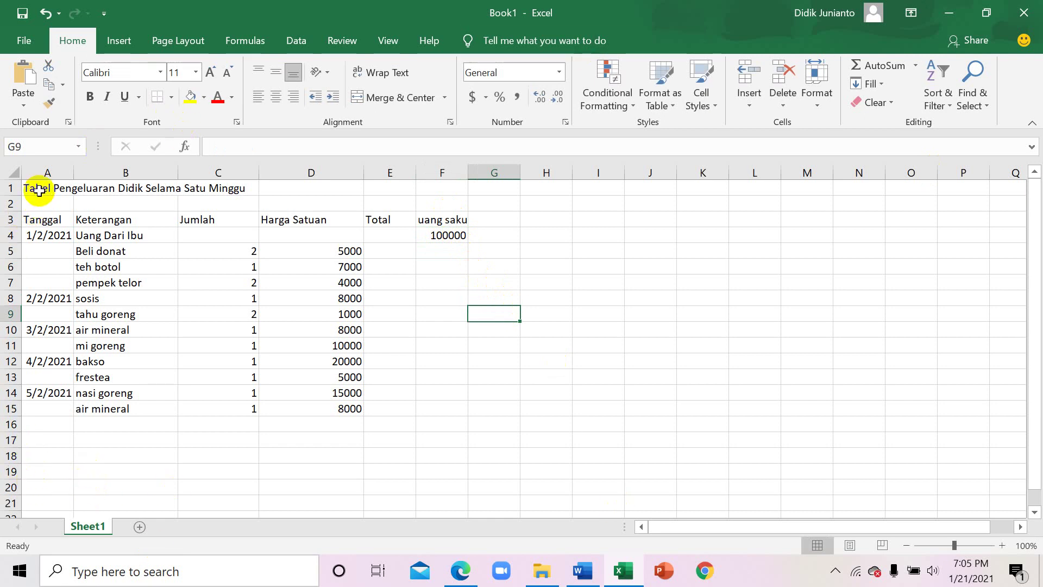
Apply all borders to the whole table range A3:F15
click(30, 219)
drag(76, 229, 450, 410)
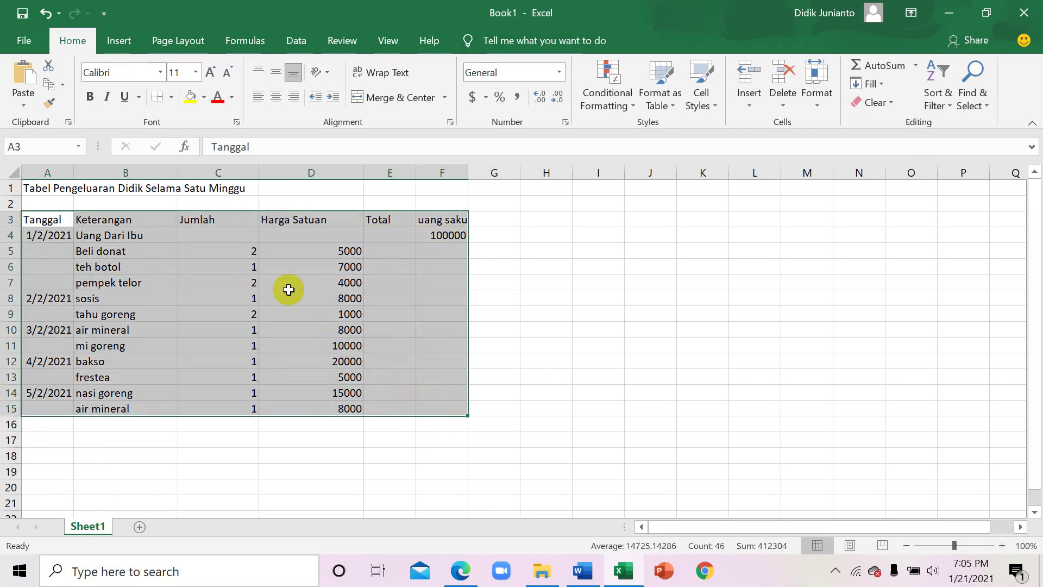
click(171, 98)
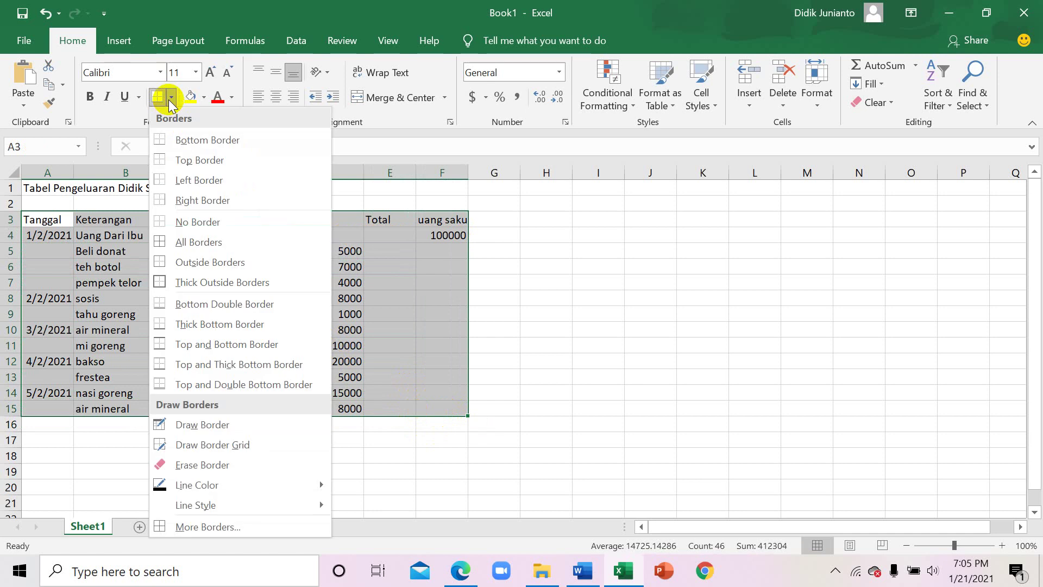
click(188, 243)
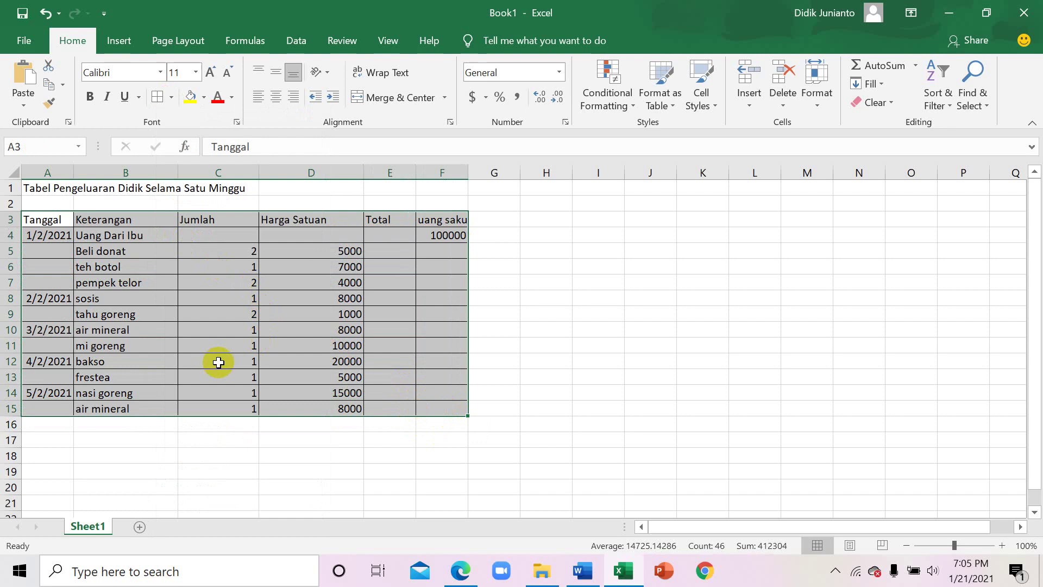
click(596, 296)
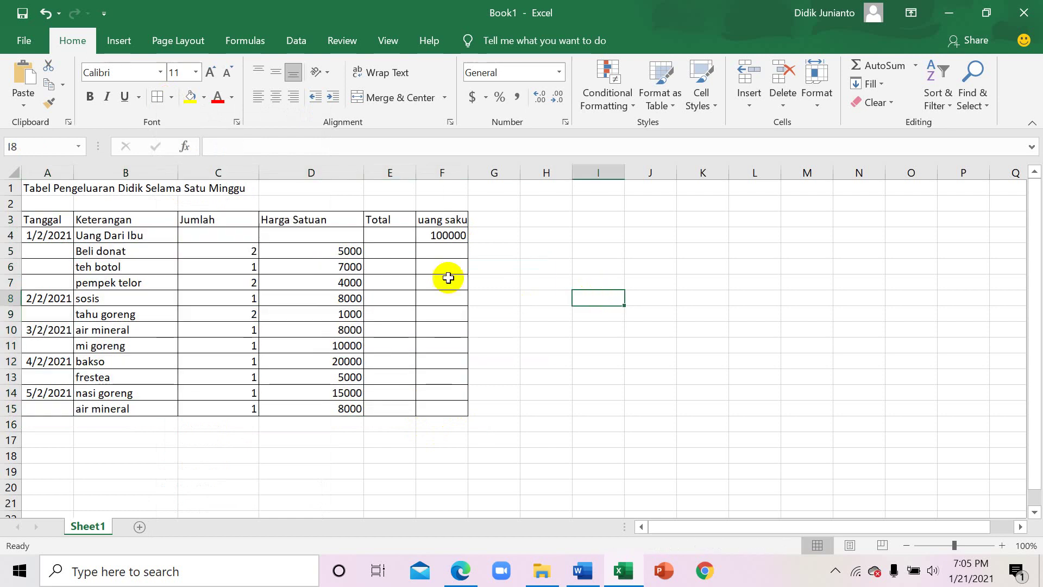
Center and bold the headings in A3:F3, and widen column F to fit the "uang saku" heading
click(46, 221)
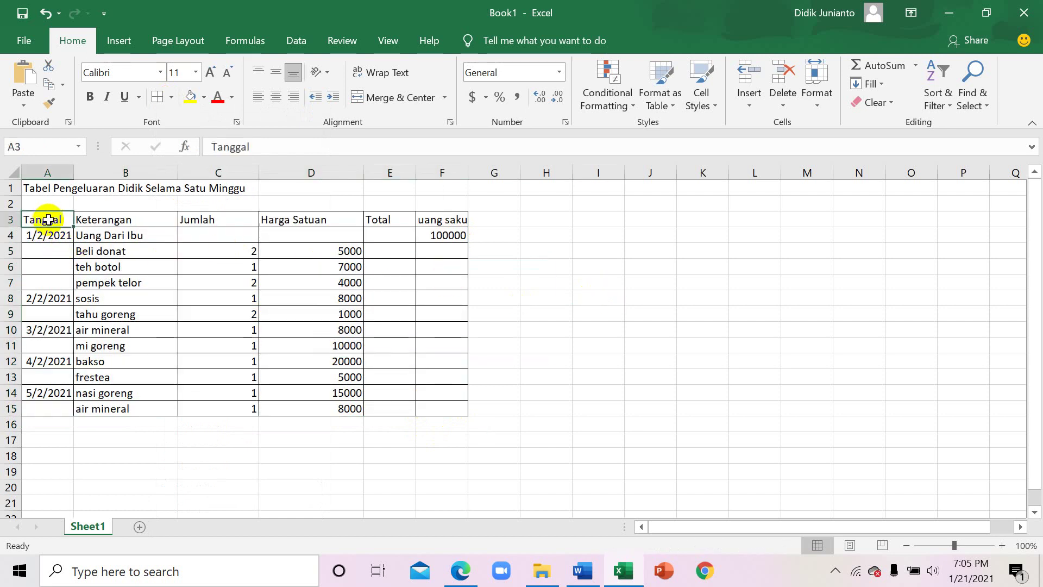
shift+click(441, 224)
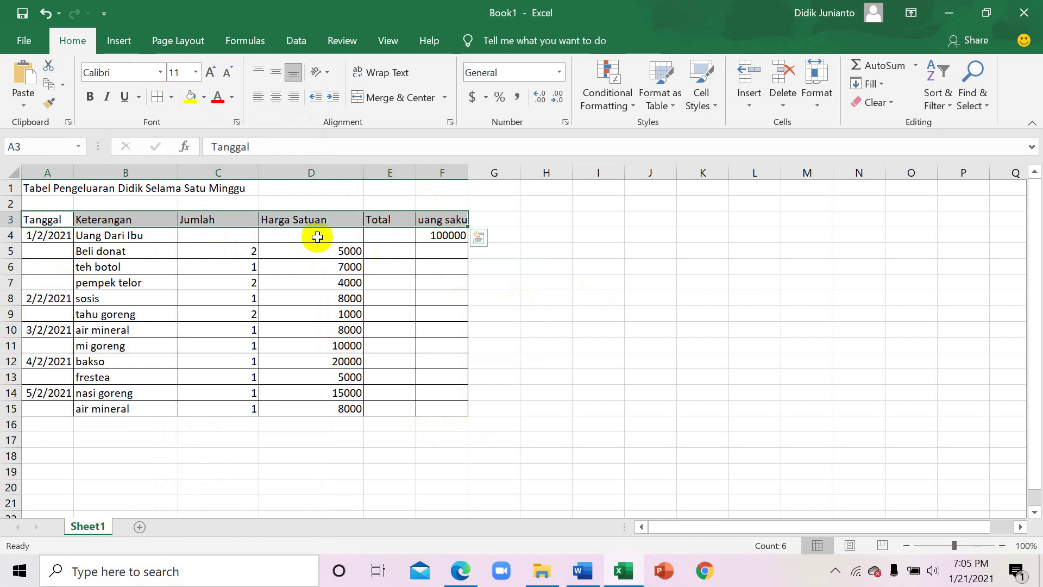
click(276, 98)
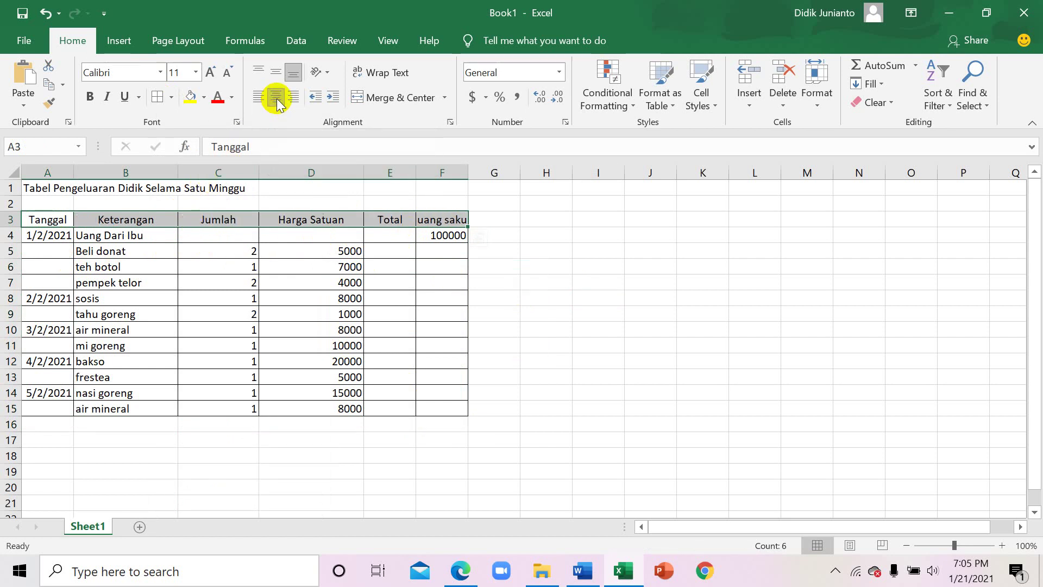
click(90, 96)
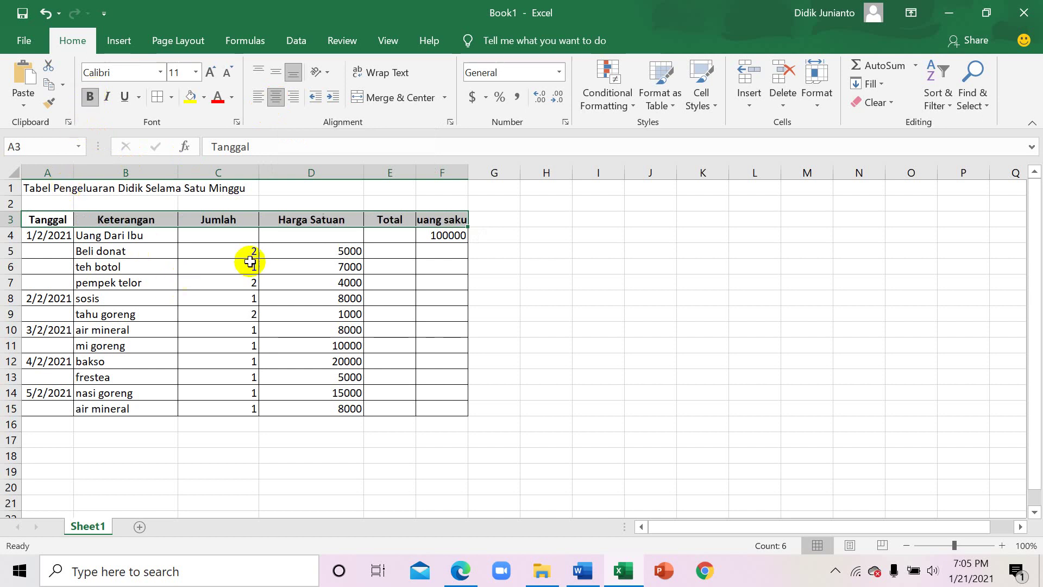
drag(468, 172, 489, 174)
click(664, 363)
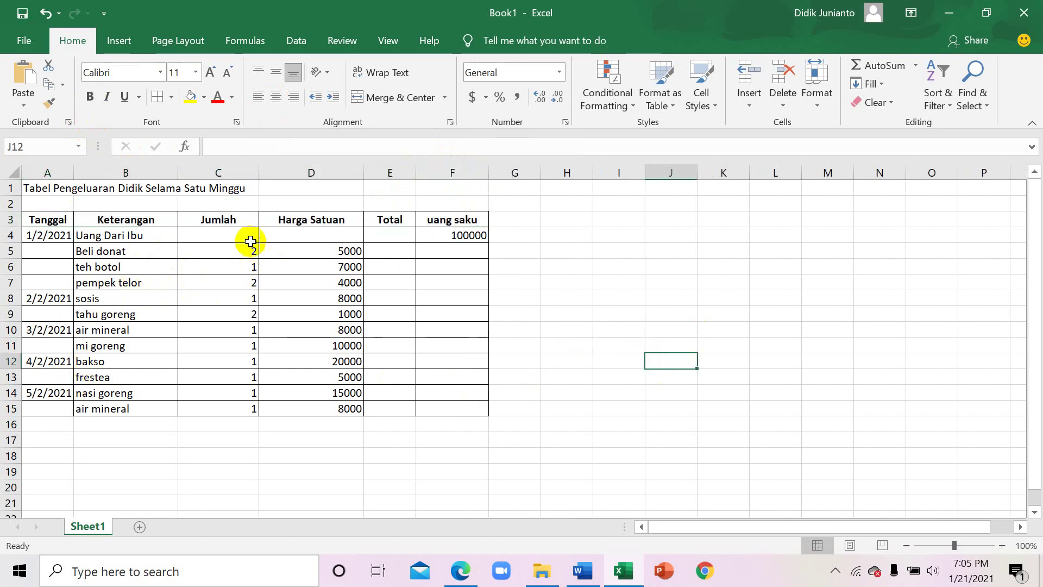
Center the contents of the Jumlah column, and adjust the column widths so Harga Satuan is narrower and Total is wider
click(225, 174)
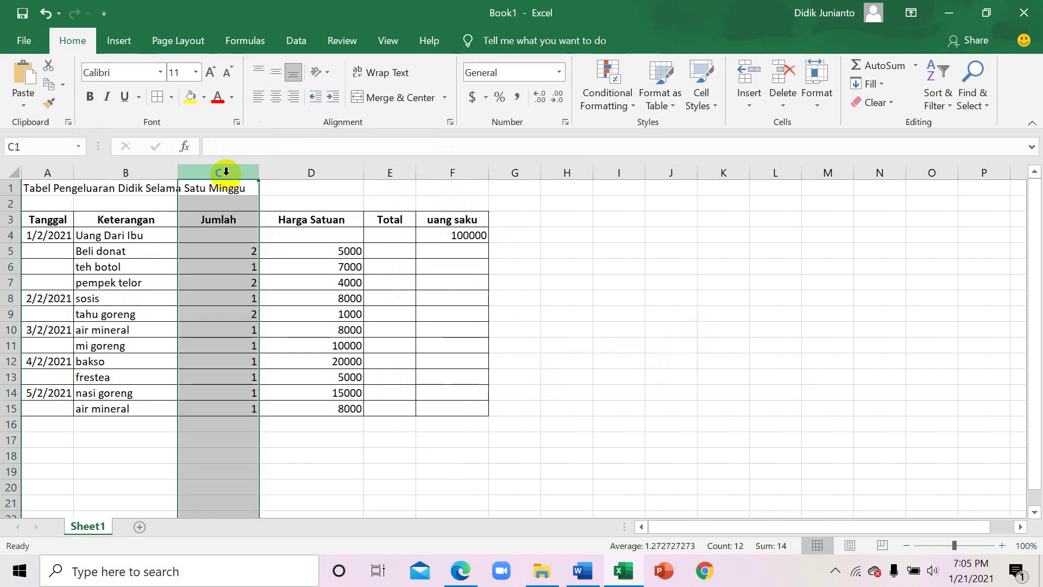
click(276, 97)
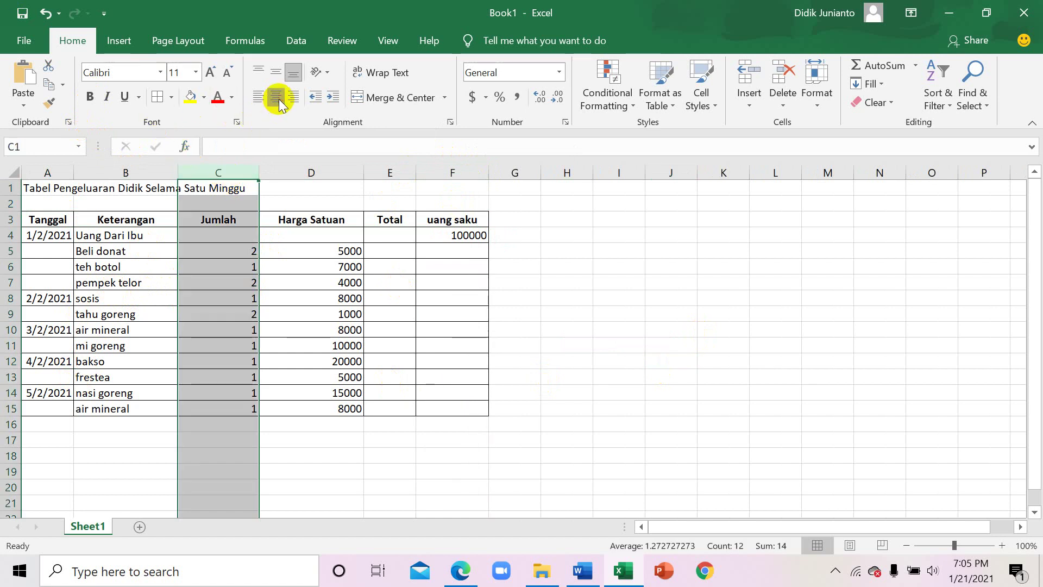
click(326, 171)
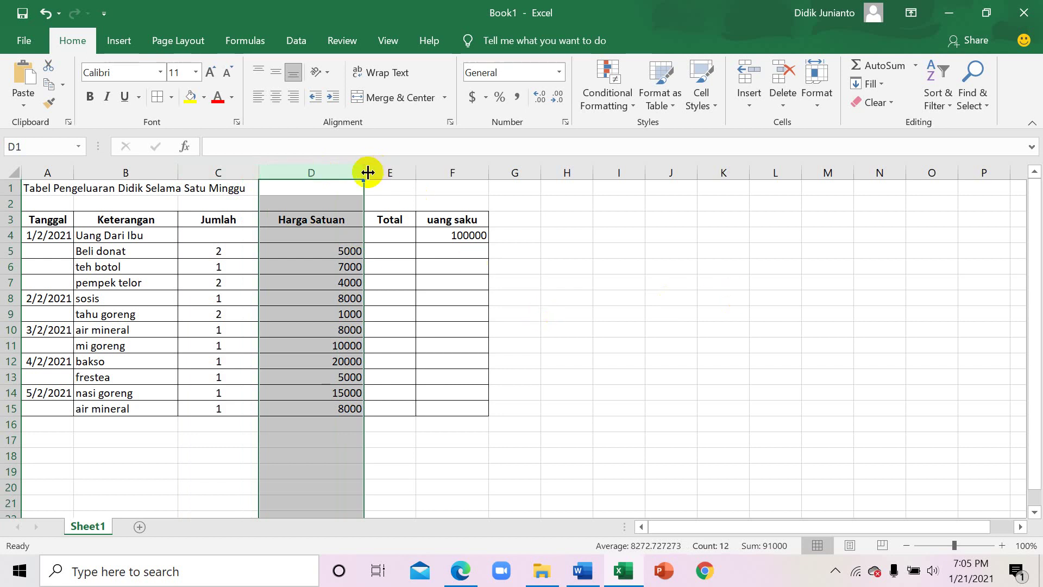
drag(364, 171, 427, 172)
click(580, 343)
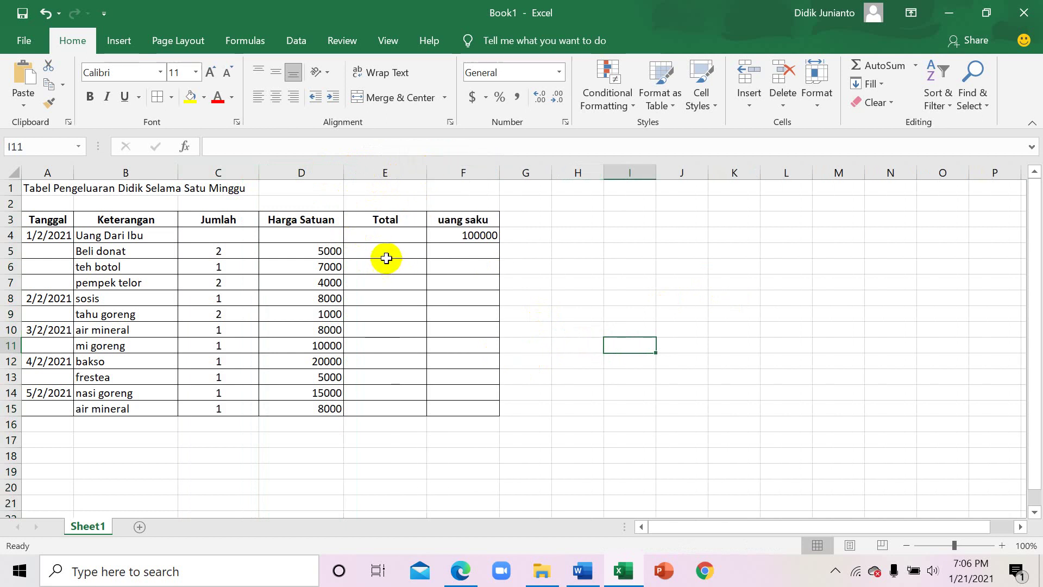
Add the labels "Jumlah pengeluaran" in A18 and "sisa uang(untuk ditabung)" in A19 below the table
click(54, 457)
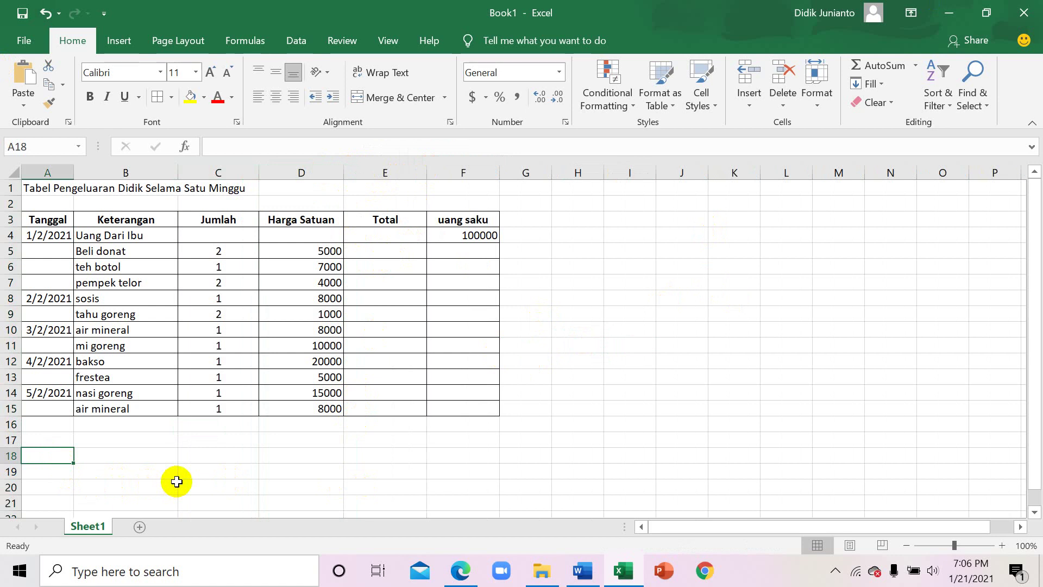
text(Ju)
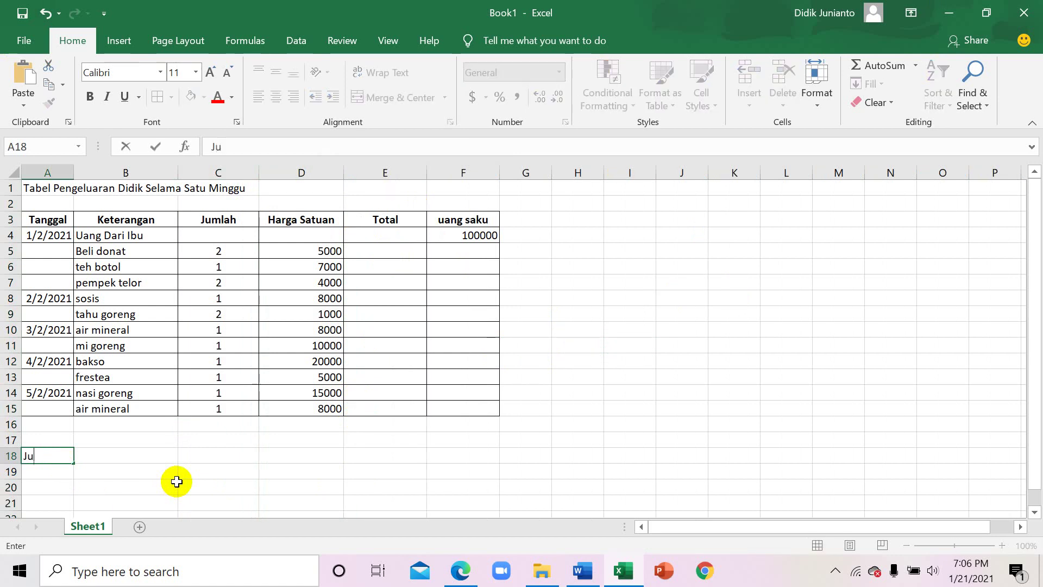
text(mlah peng)
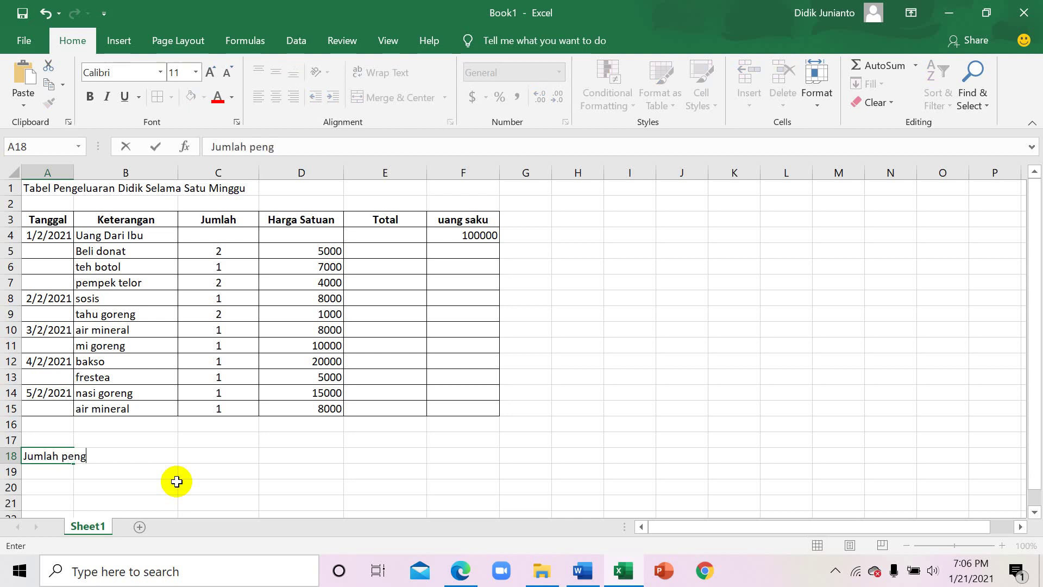
text(eluaran)
key(Return)
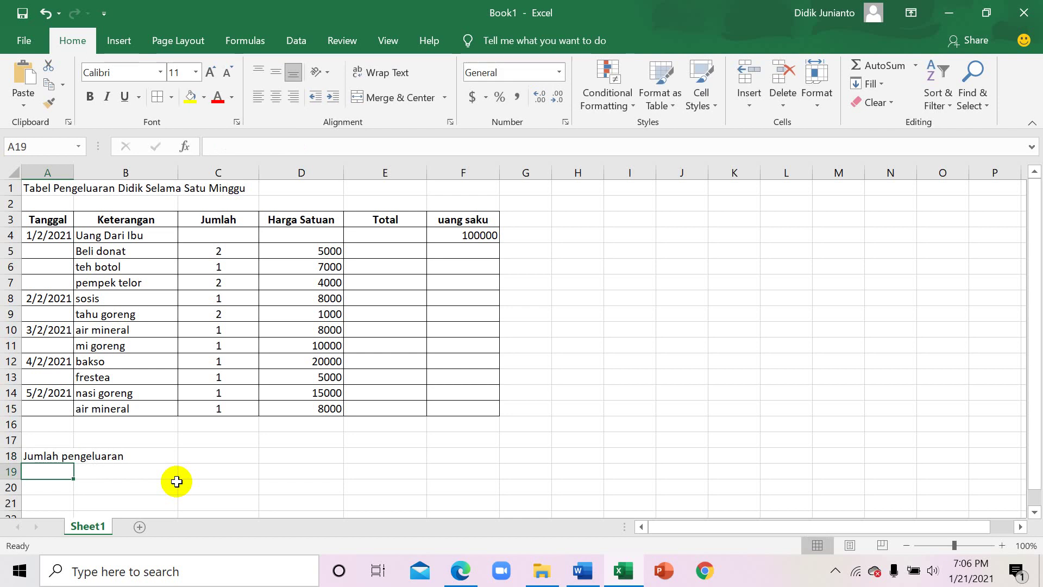
text(si)
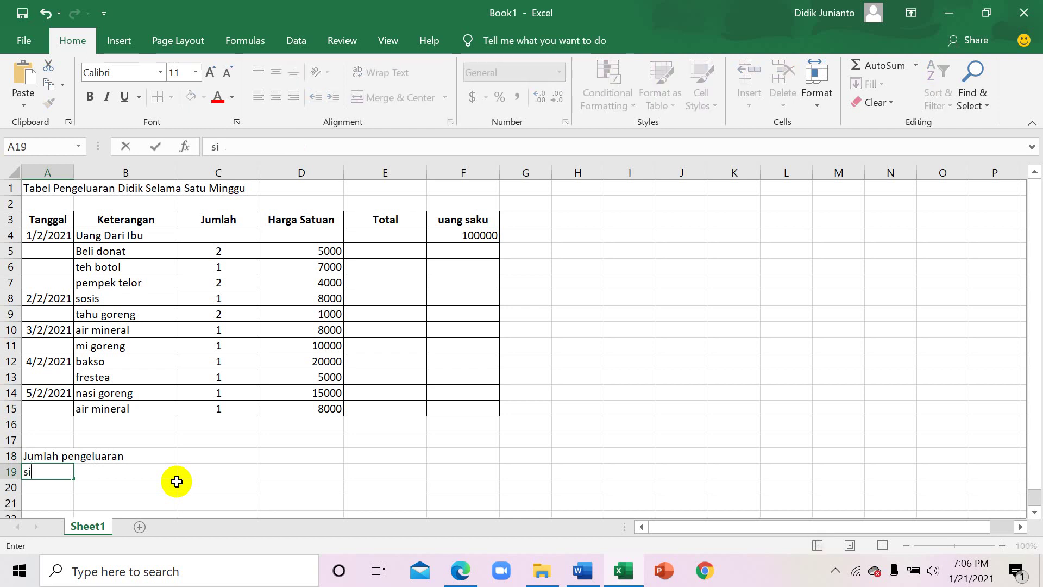
text(sa uang(u)
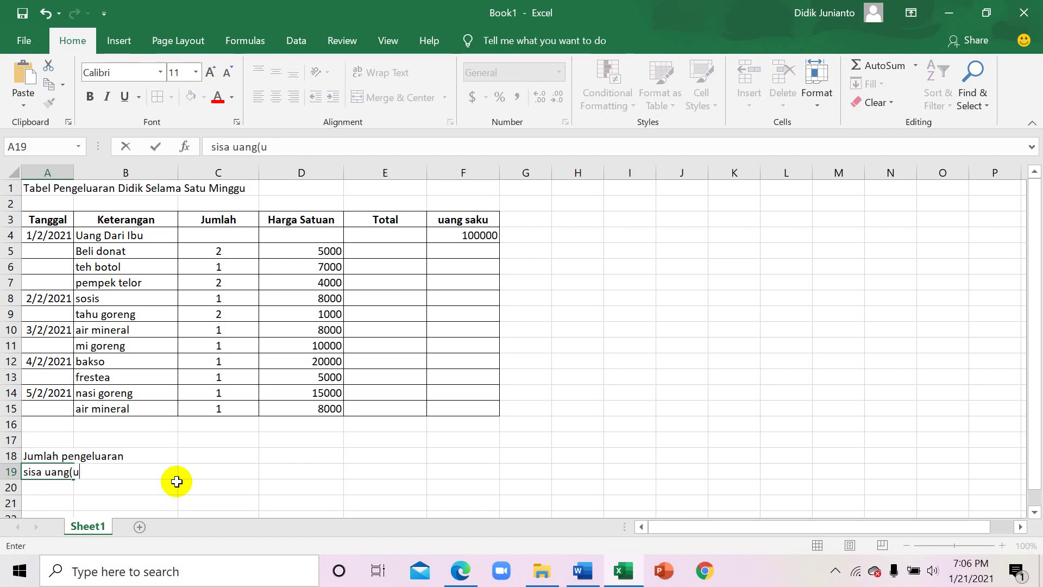
text(ntuk ditabung))
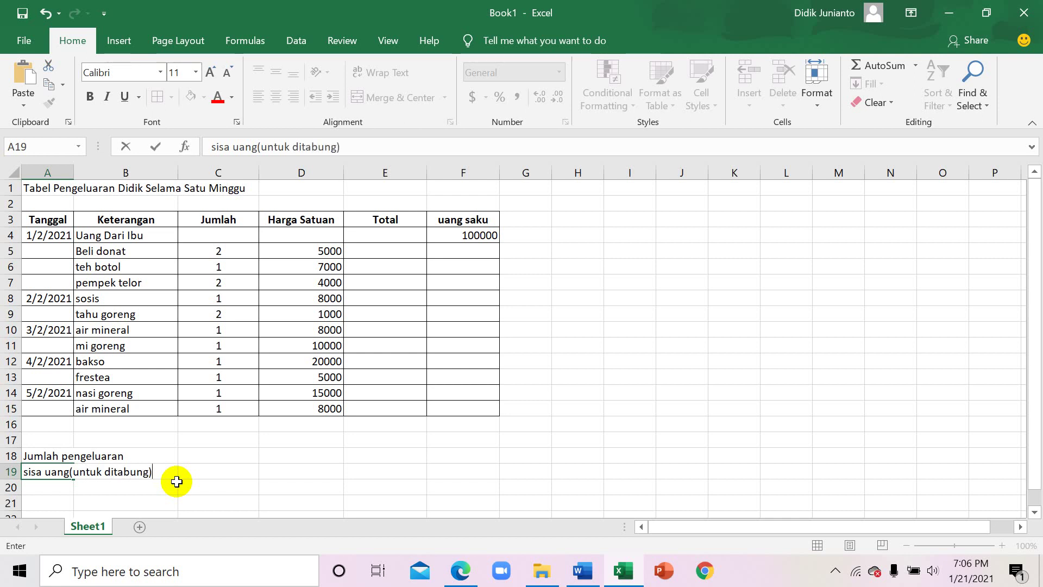
click(712, 438)
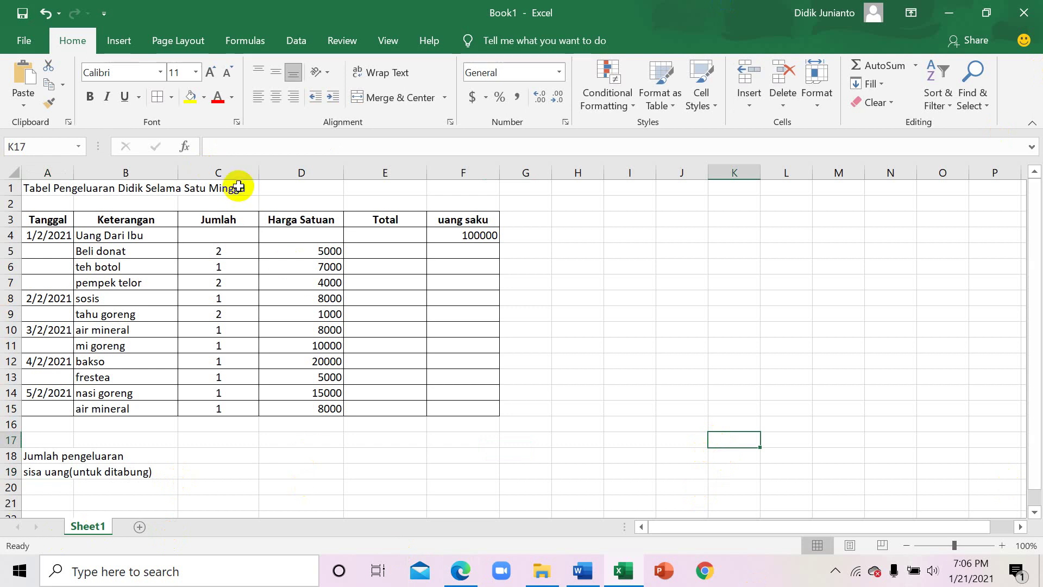
Narrow the Jumlah column C
drag(259, 174, 234, 174)
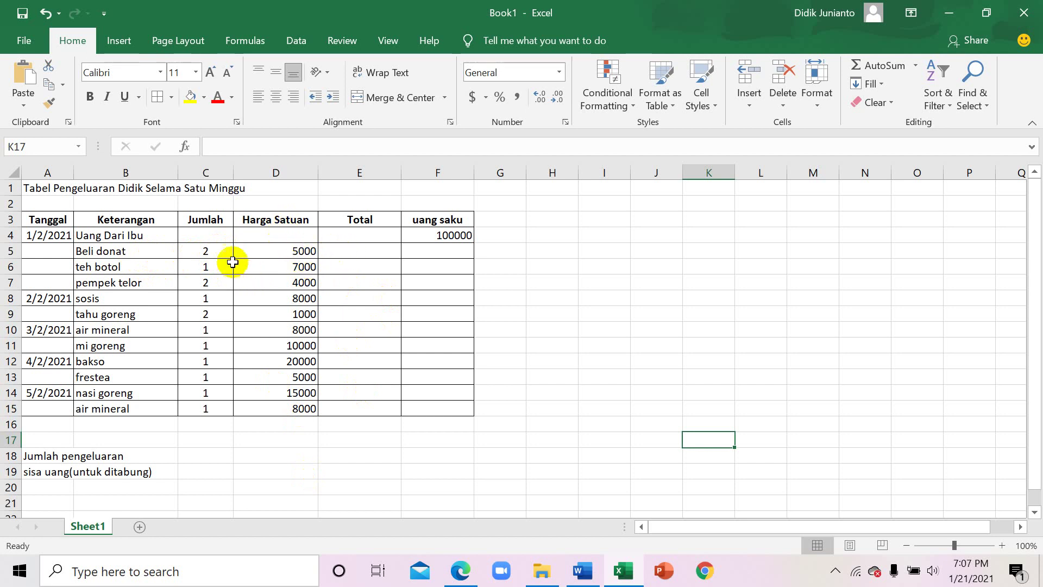
Calculate the Beli donat total in E5 with the formula =SUM(C5*D5), multiplying Jumlah by Harga Satuan
click(353, 251)
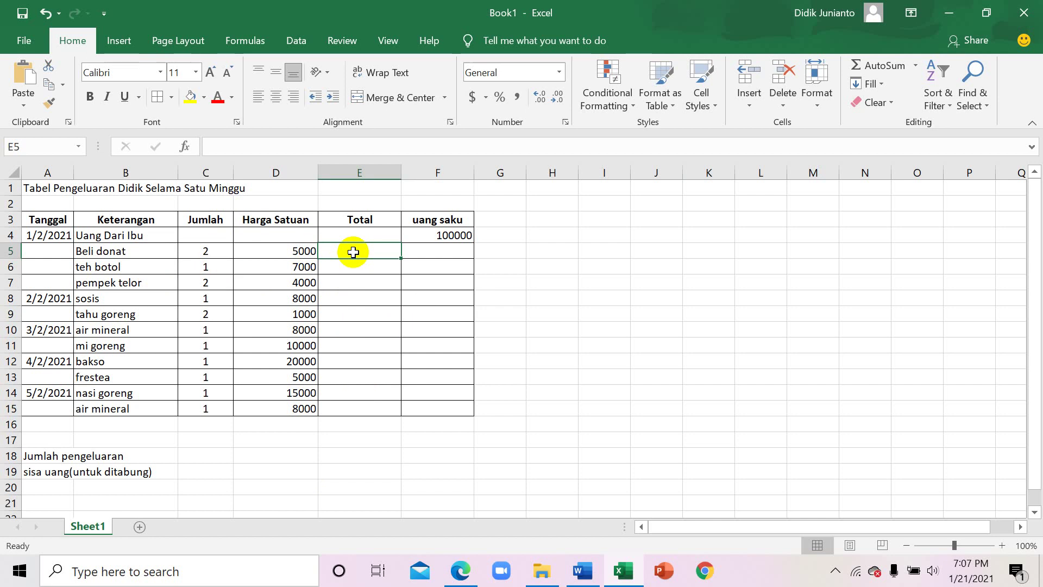
text(=)
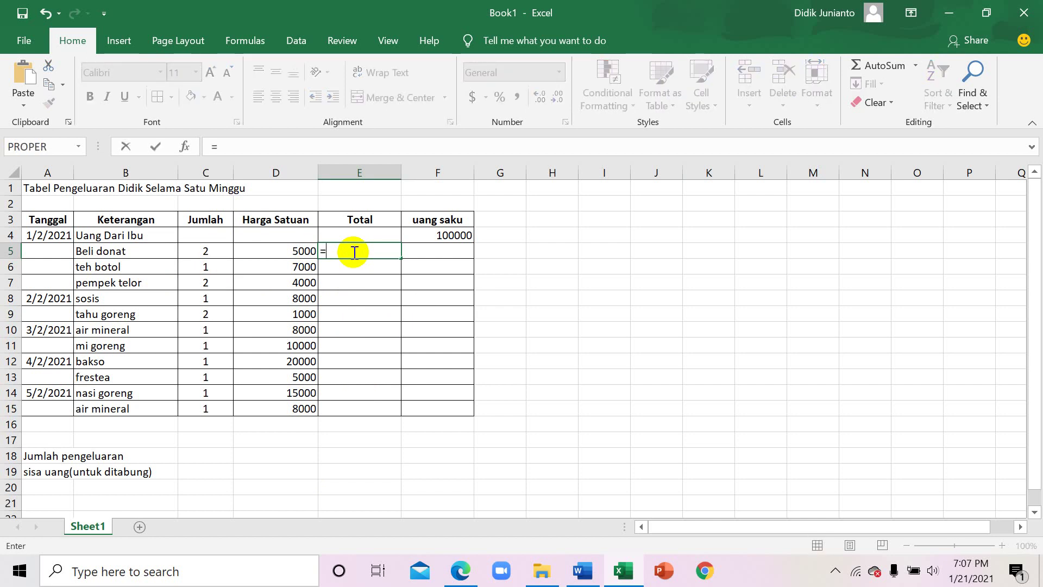
text(sum()
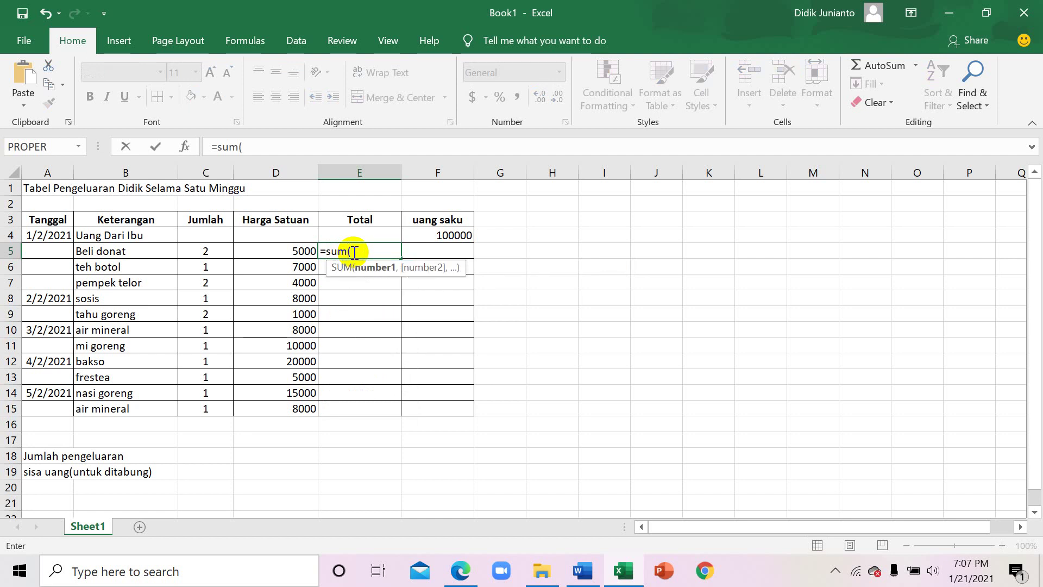
click(197, 251)
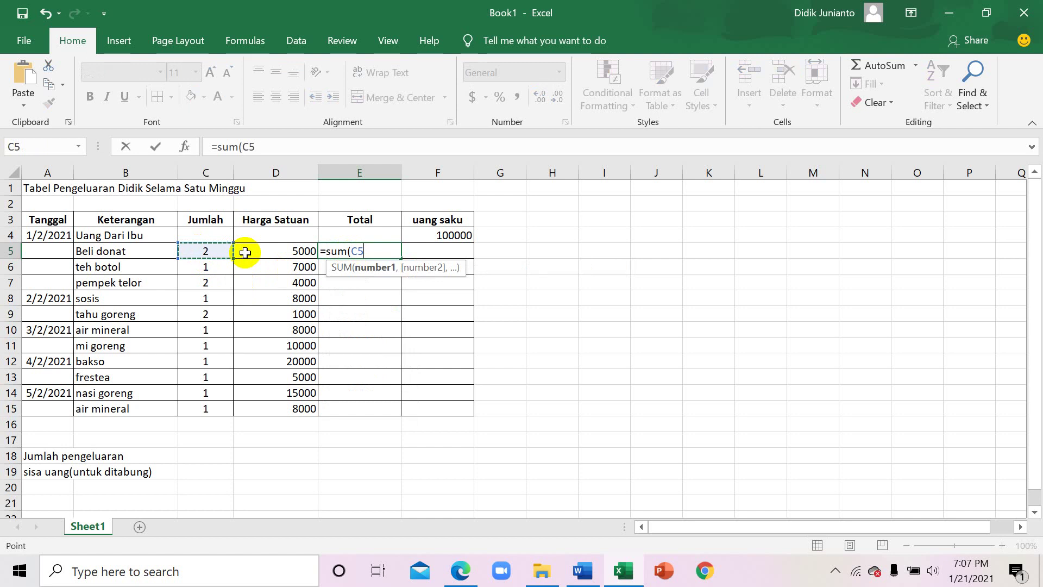
text(*)
click(261, 250)
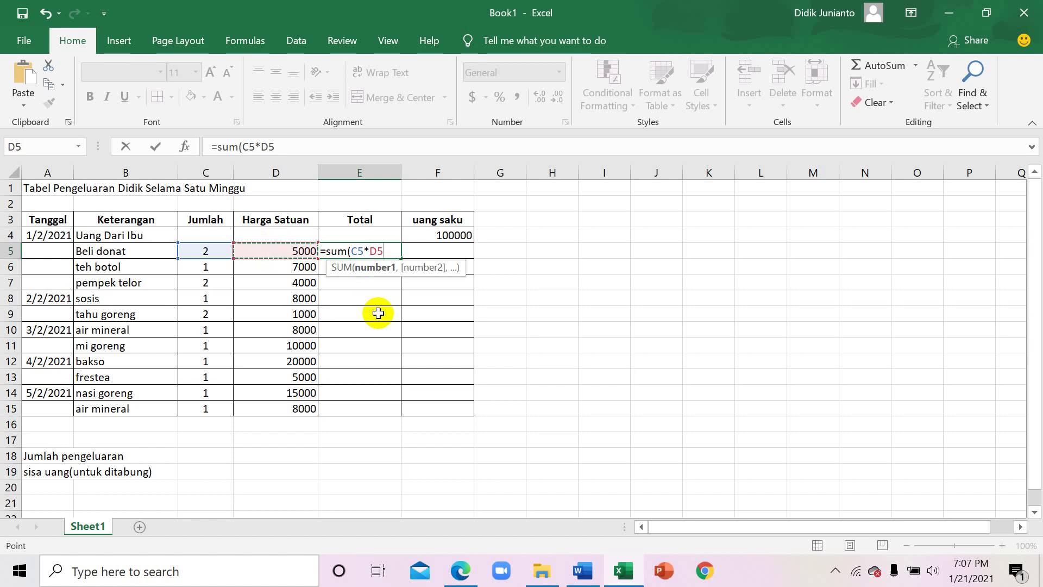
text())
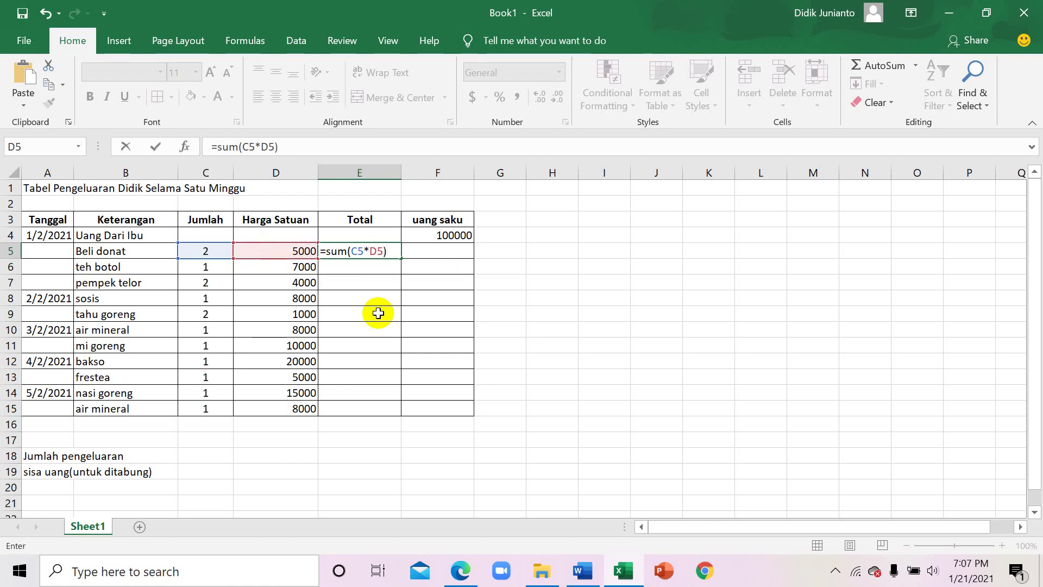
key(Return)
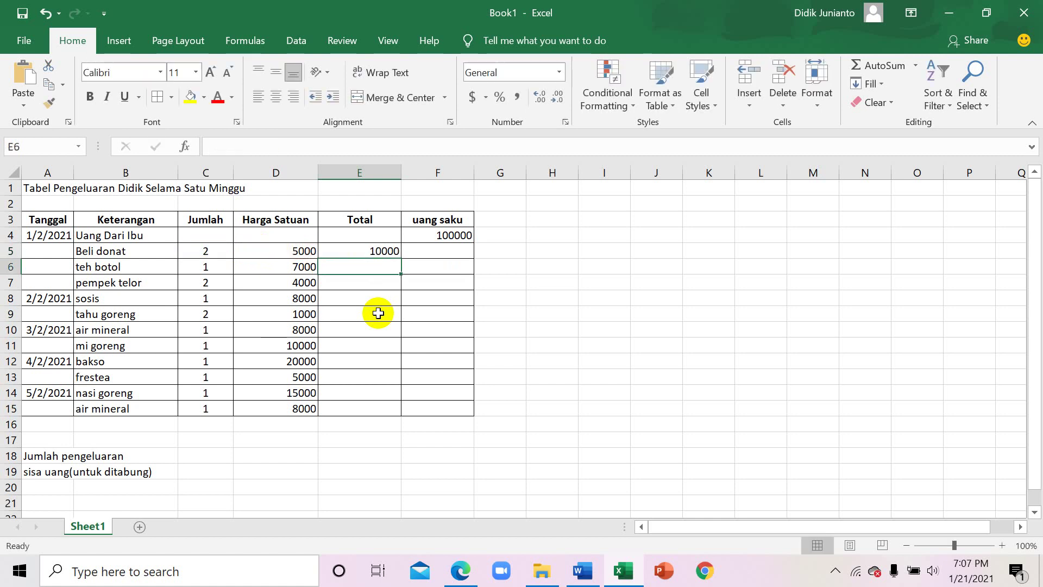
Copy the E5 formula down the Total column through E15
click(381, 250)
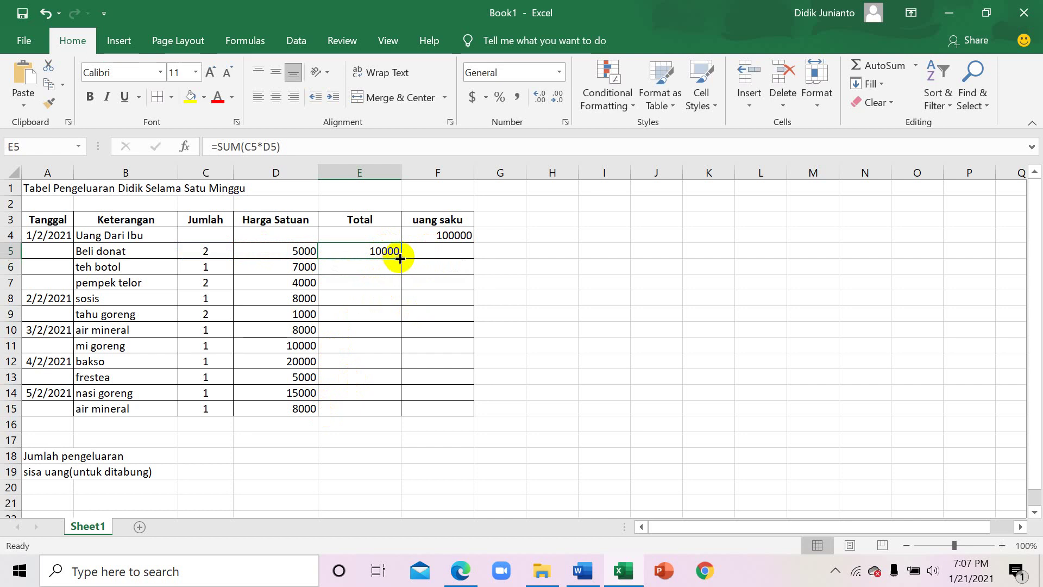
drag(400, 257, 373, 426)
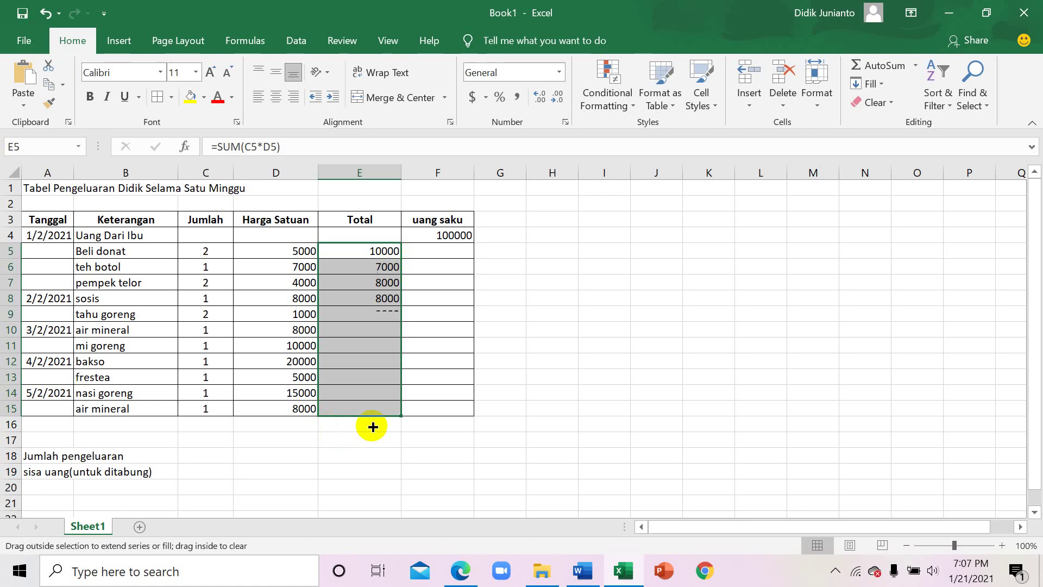
click(447, 439)
click(672, 361)
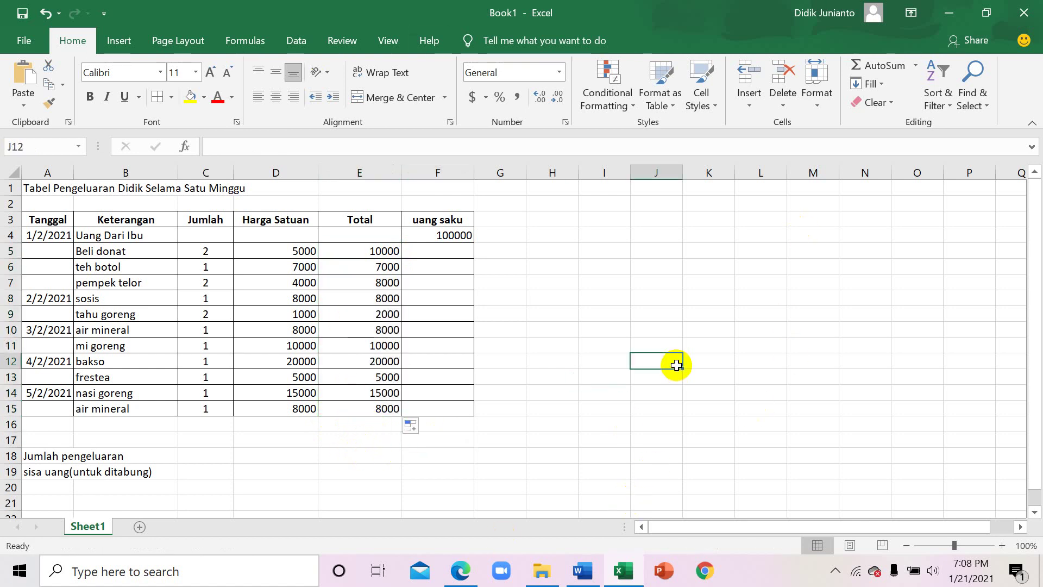
Insert an AutoSum in E18 beside "Jumlah pengeluaran" that adds the Total values with =SUM(E5:E17)
click(392, 249)
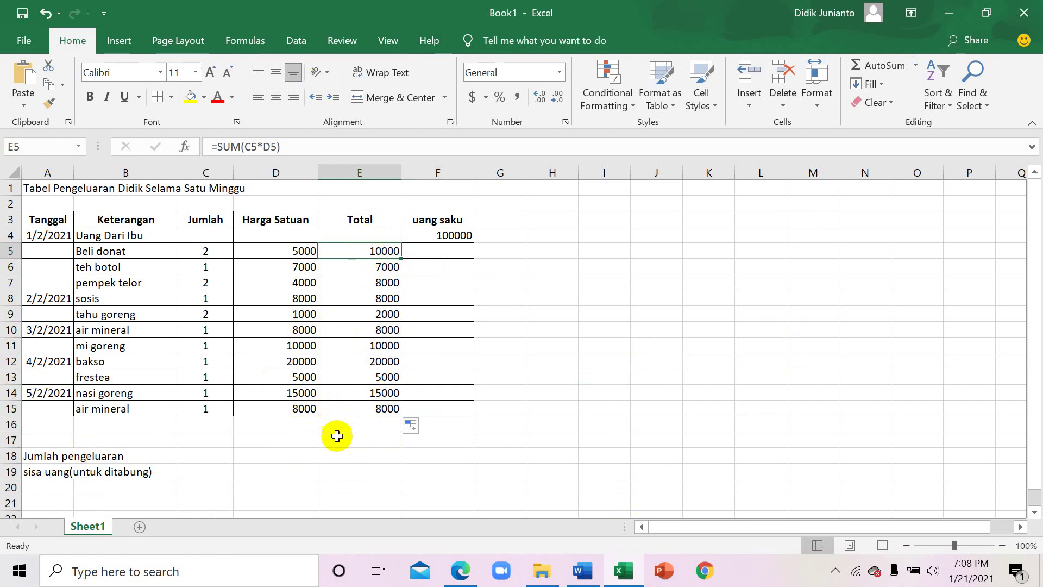
click(351, 459)
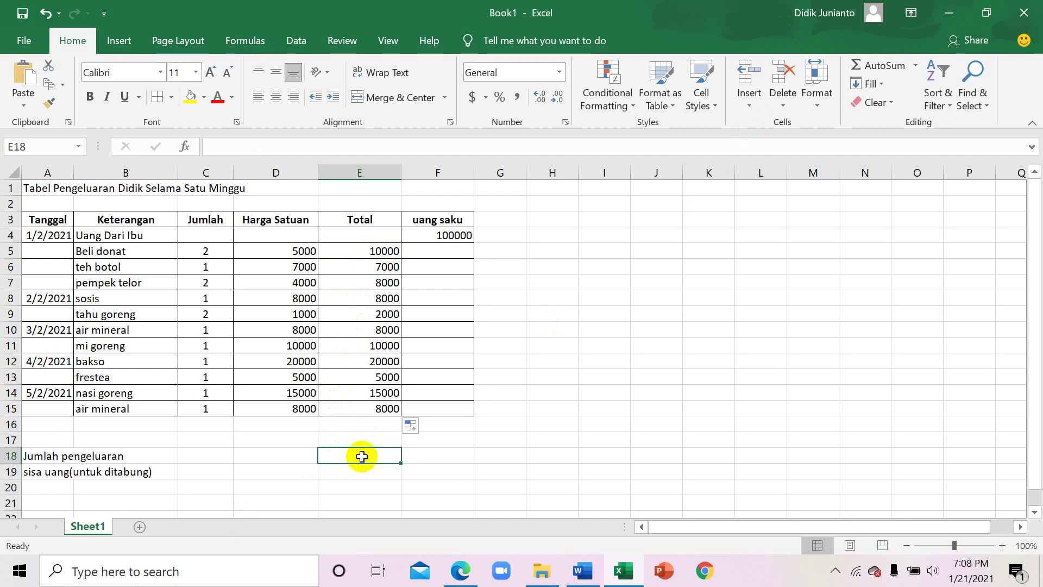
click(875, 67)
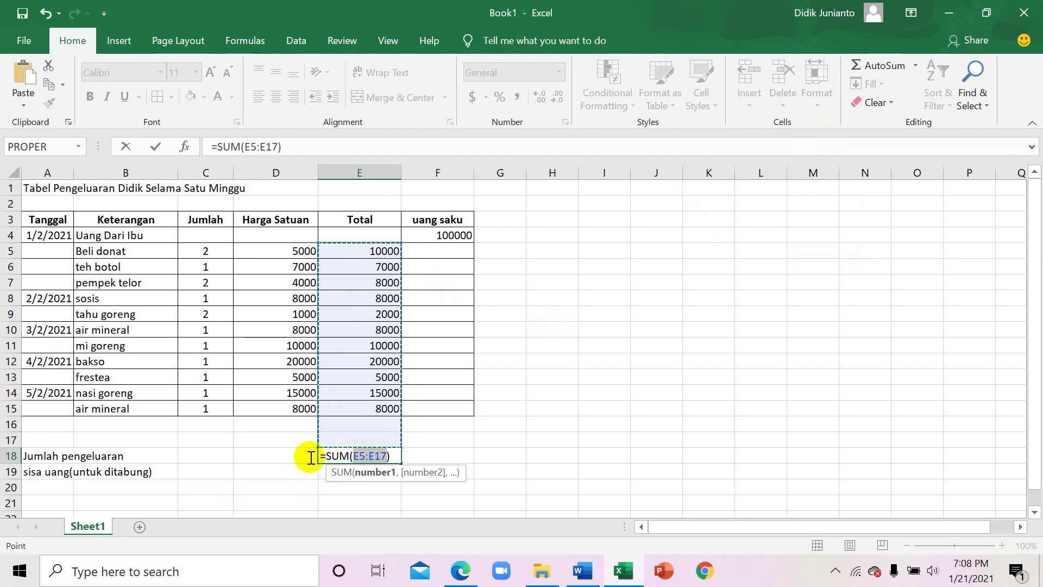
mouse_move(400, 240)
mouse_down()
mouse_move(376, 341)
mouse_move(407, 289)
mouse_move(414, 236)
mouse_up()
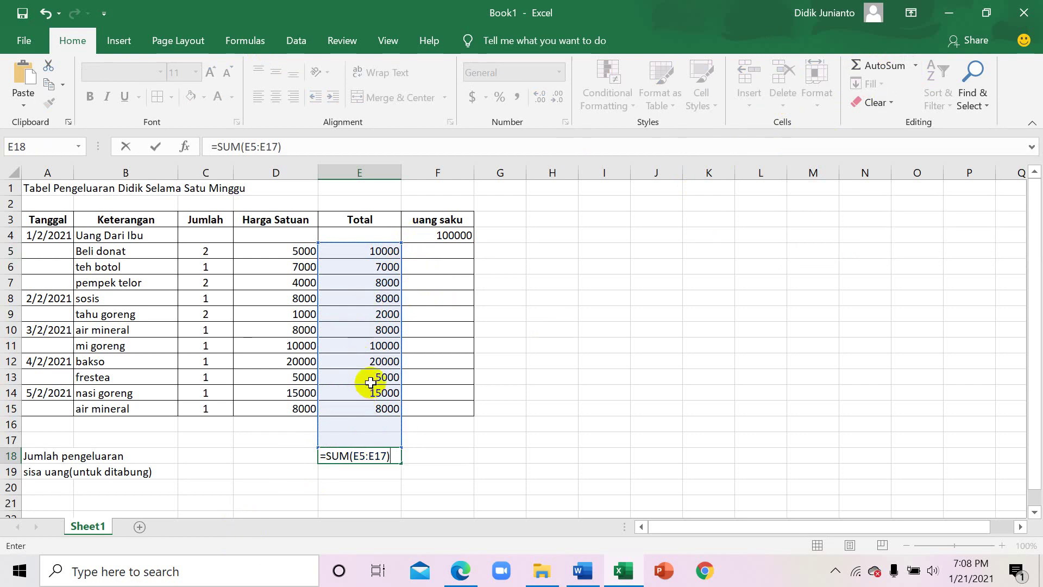
key(Return)
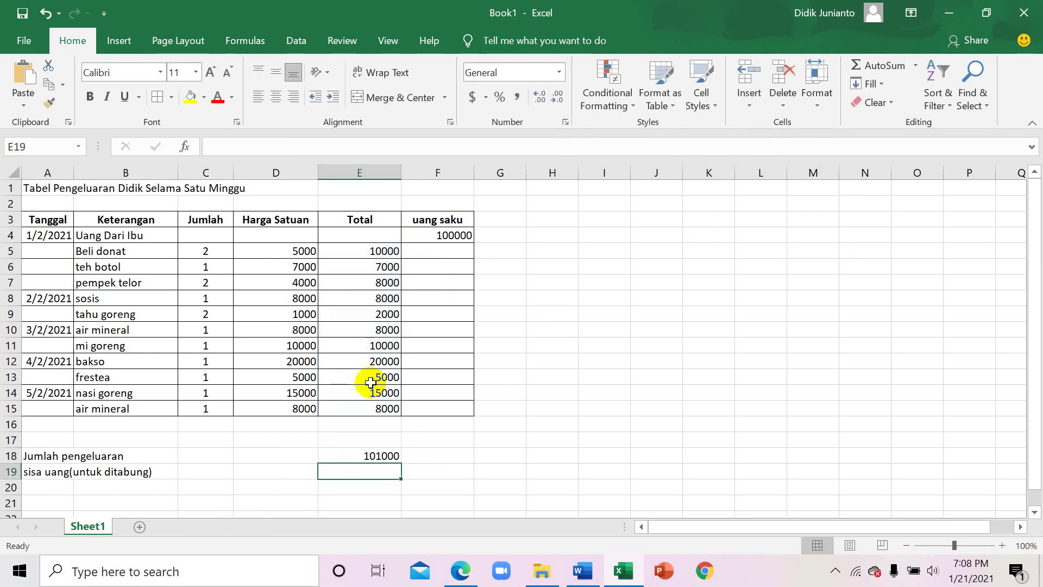
click(367, 457)
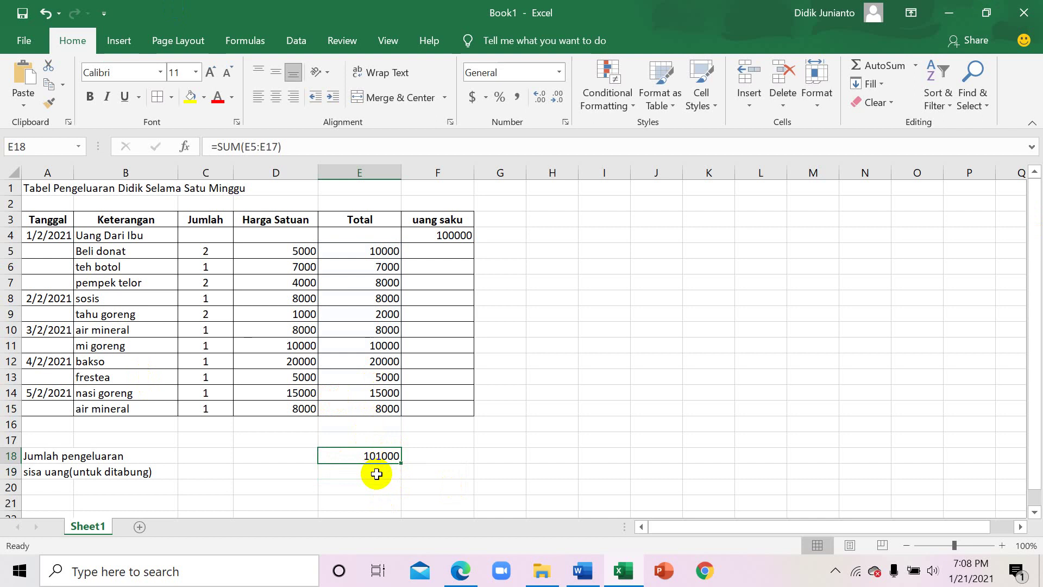
click(376, 474)
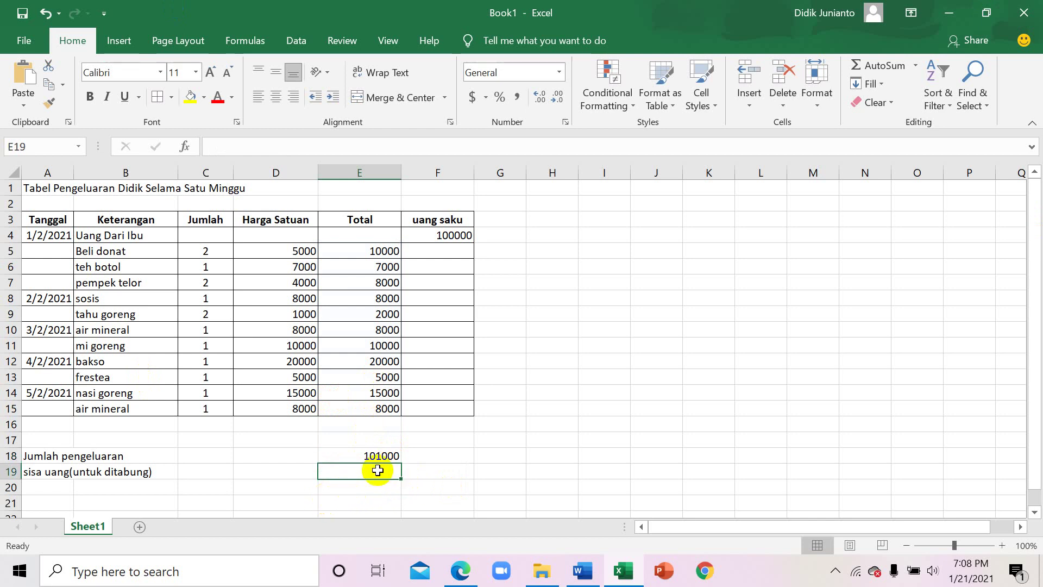
text(=)
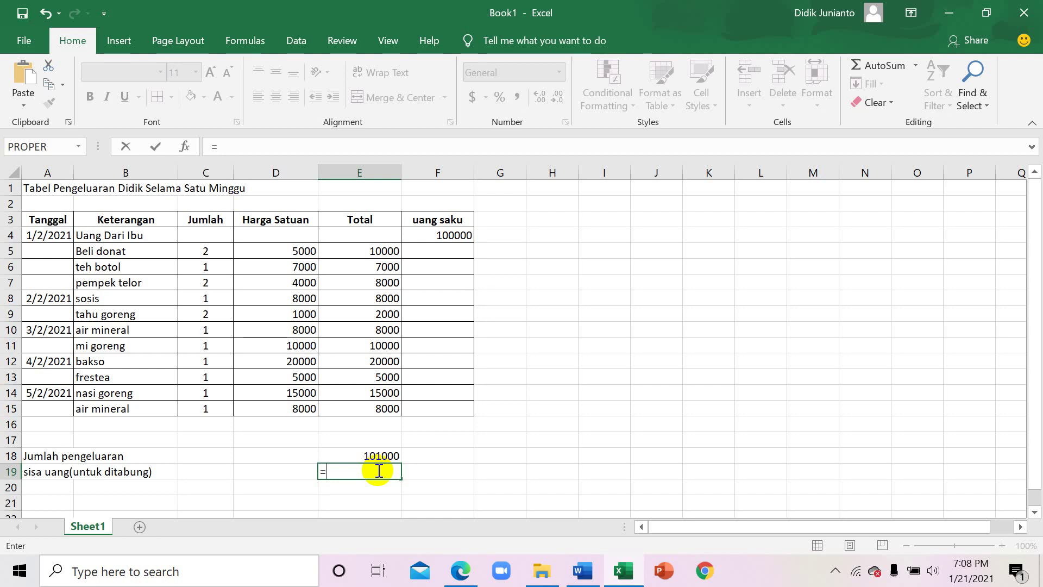
text(sum)
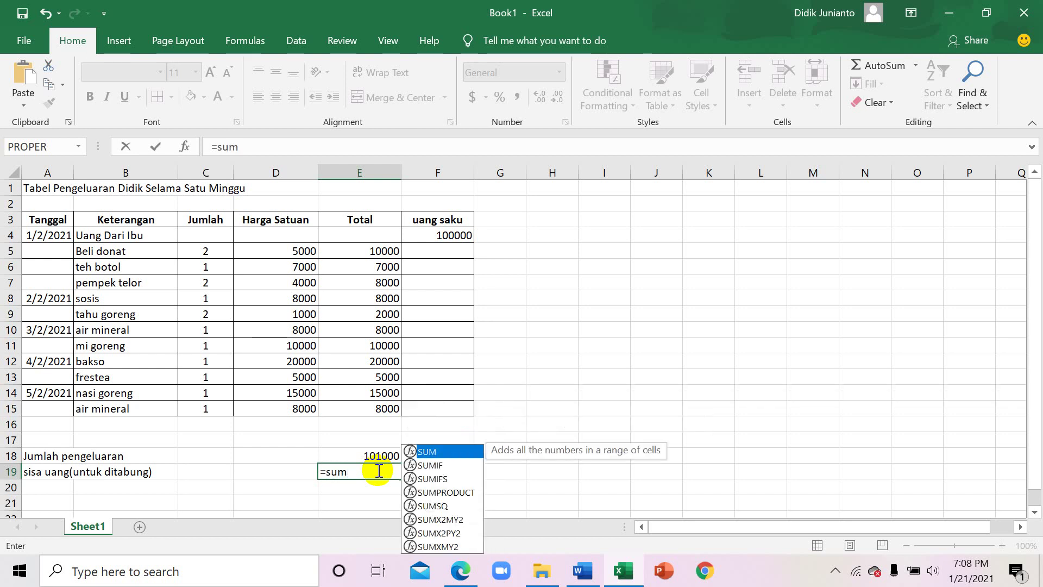
text(()
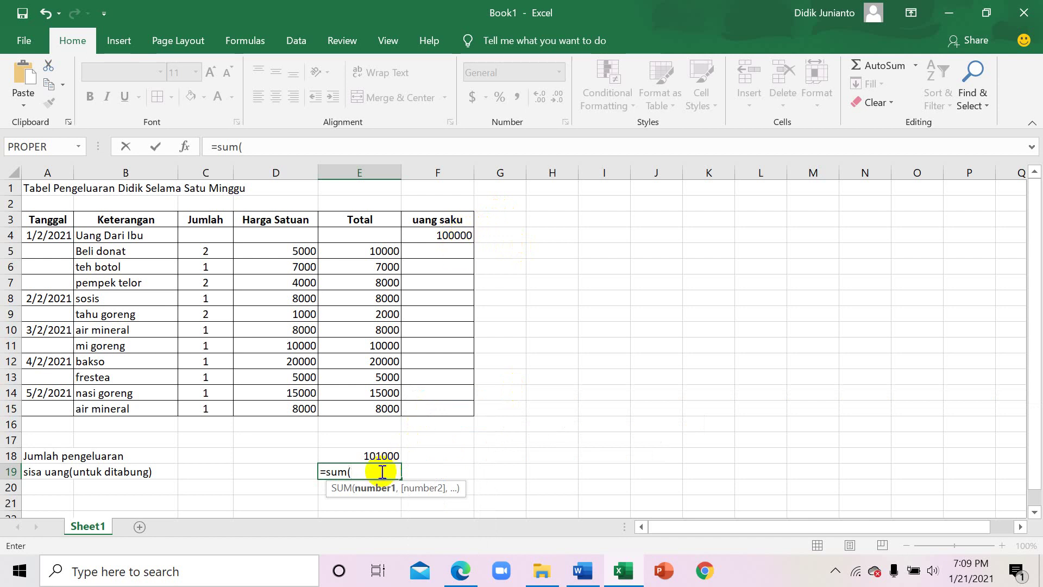
key(BackSpace)
key(BackSpace)
key(BackSpace)
key(BackSpace)
key(BackSpace)
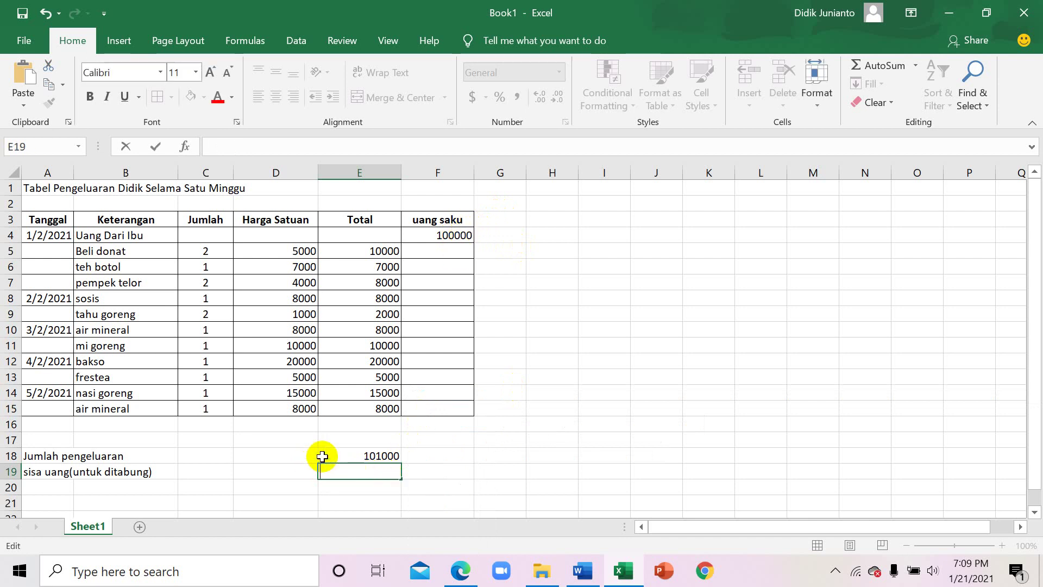
click(563, 451)
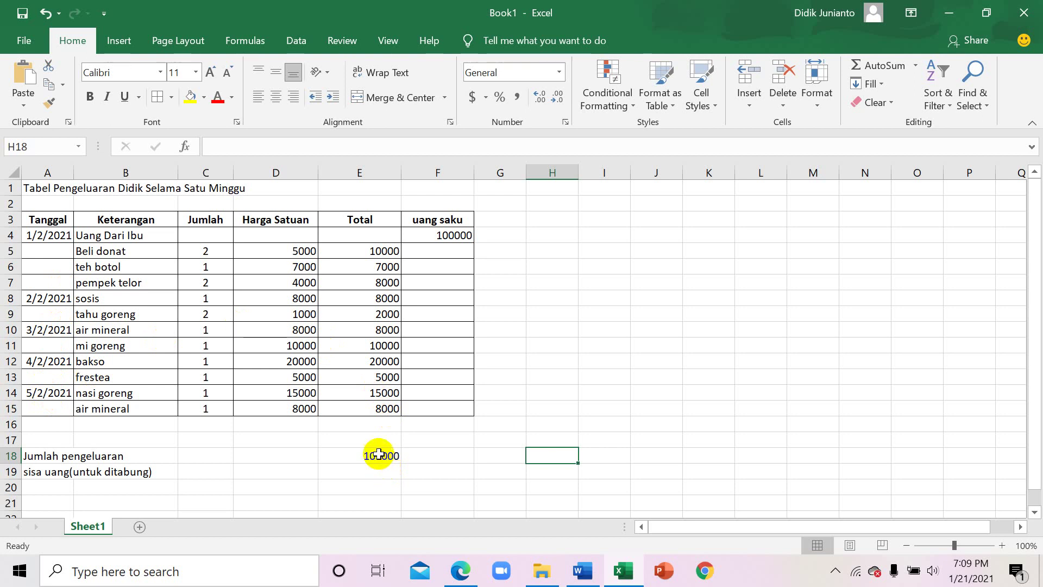
Change the uang saku amount in F4 to 120000
click(443, 235)
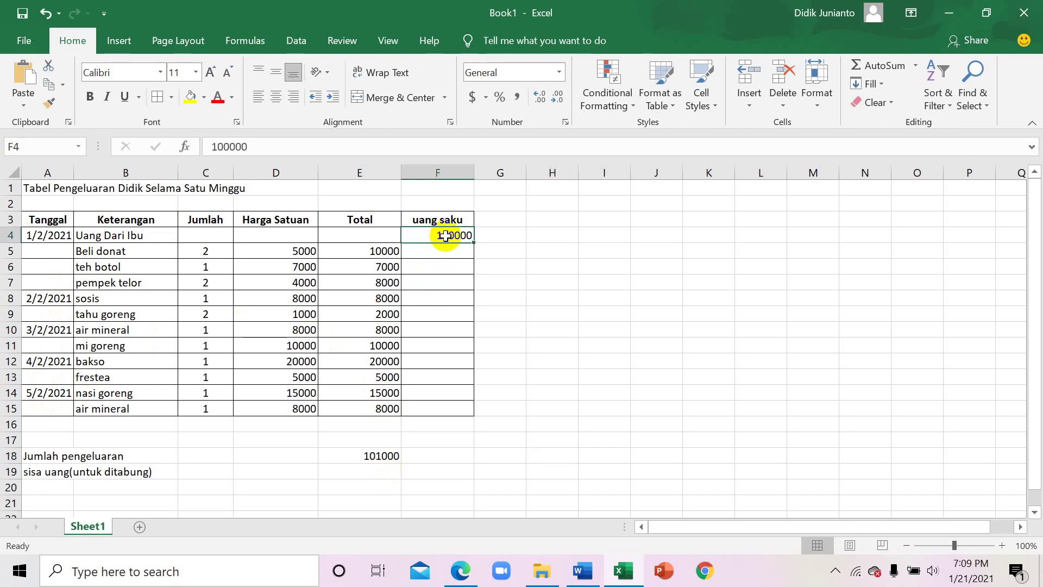
double_click(447, 235)
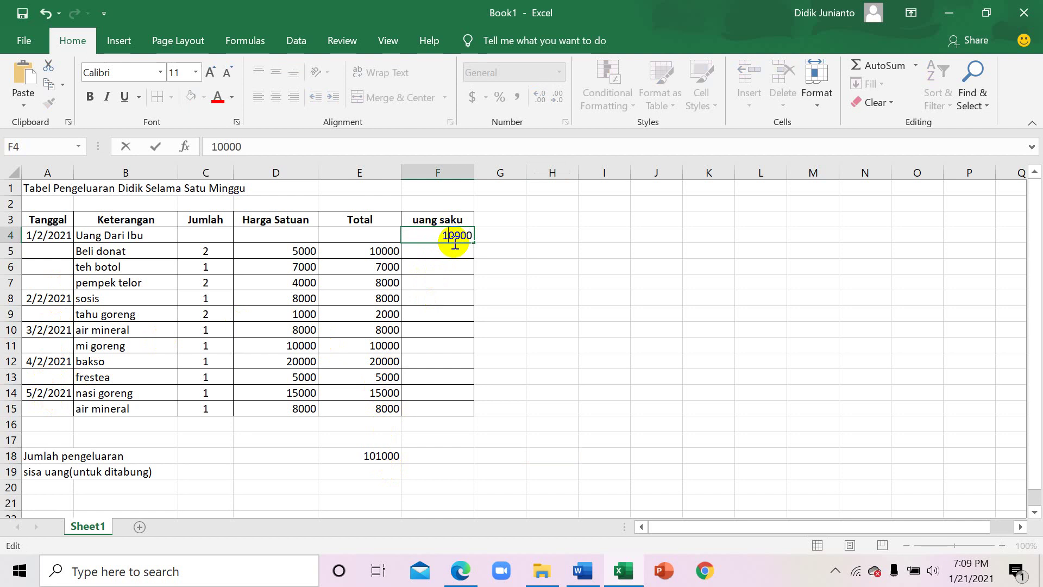
click(615, 328)
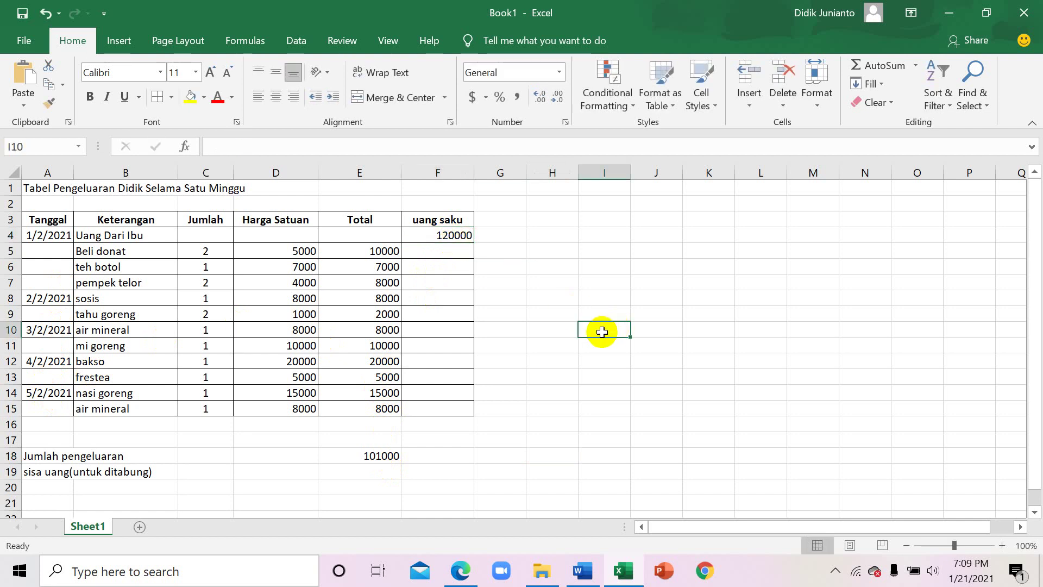
Calculate the remaining money in E19 with =SUM(F4-E18), subtracting total spending from the pocket money
click(368, 471)
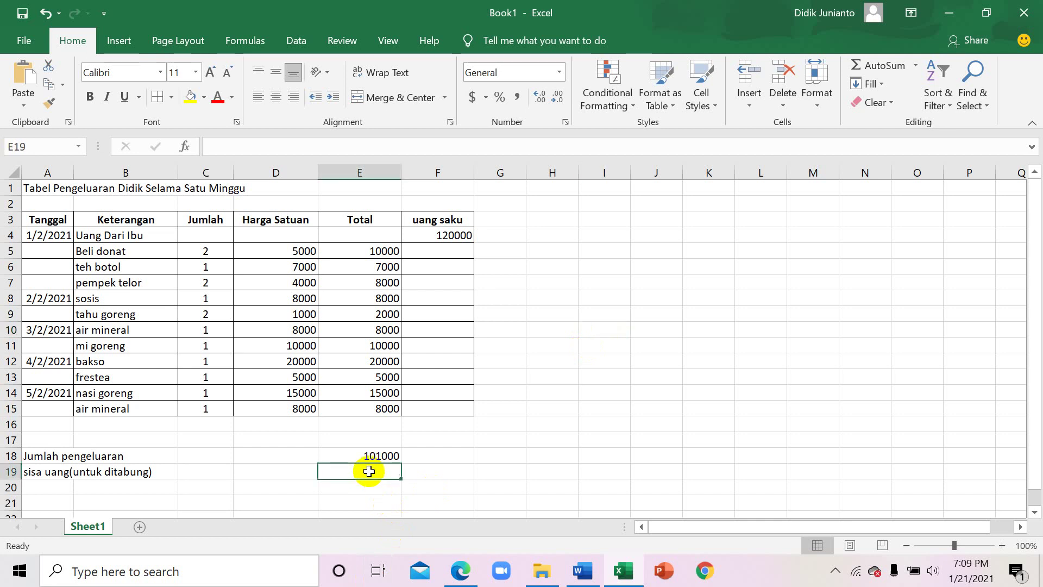
text(=su)
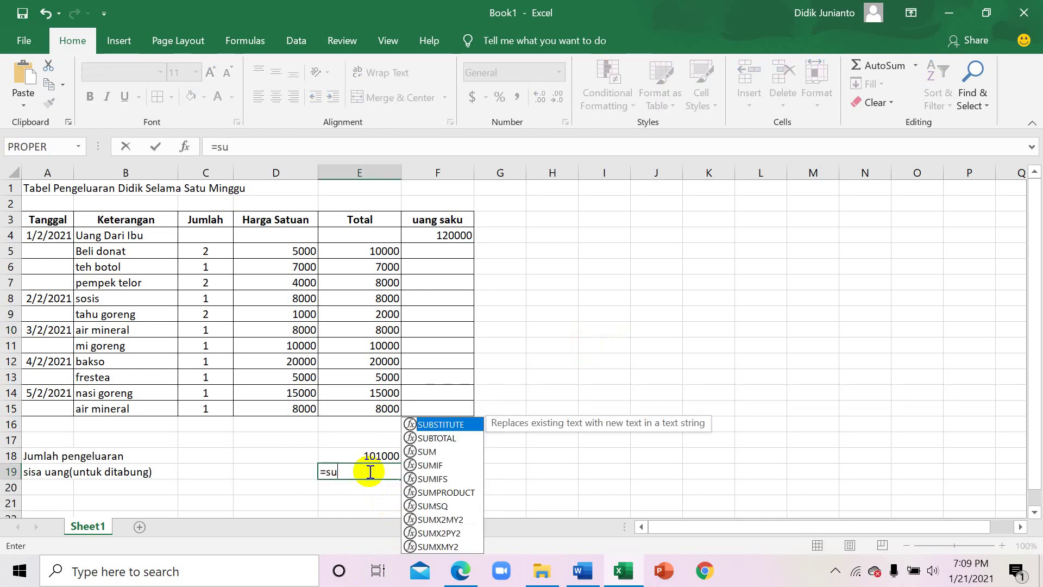
text(m()
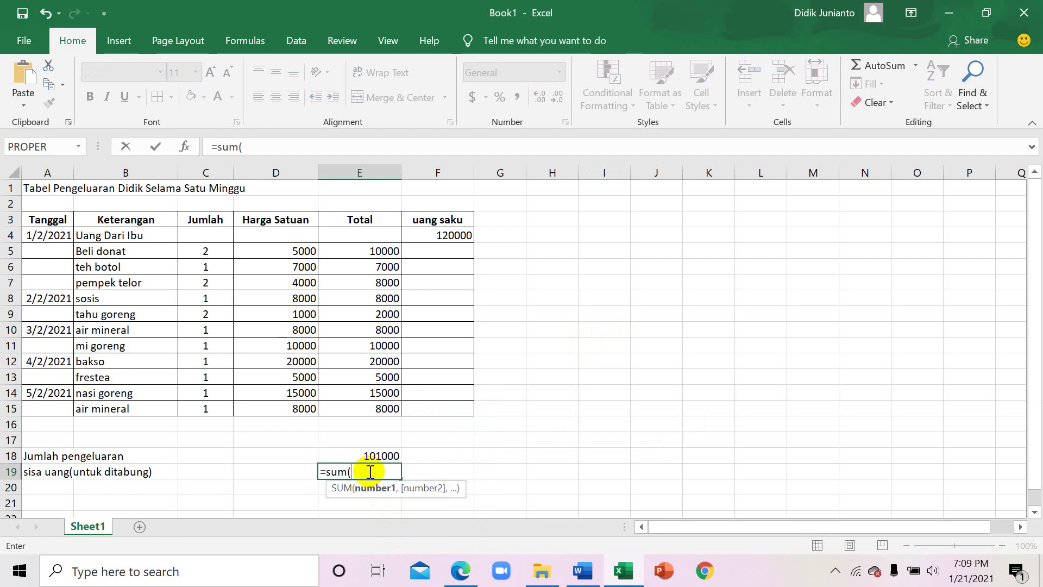
click(459, 234)
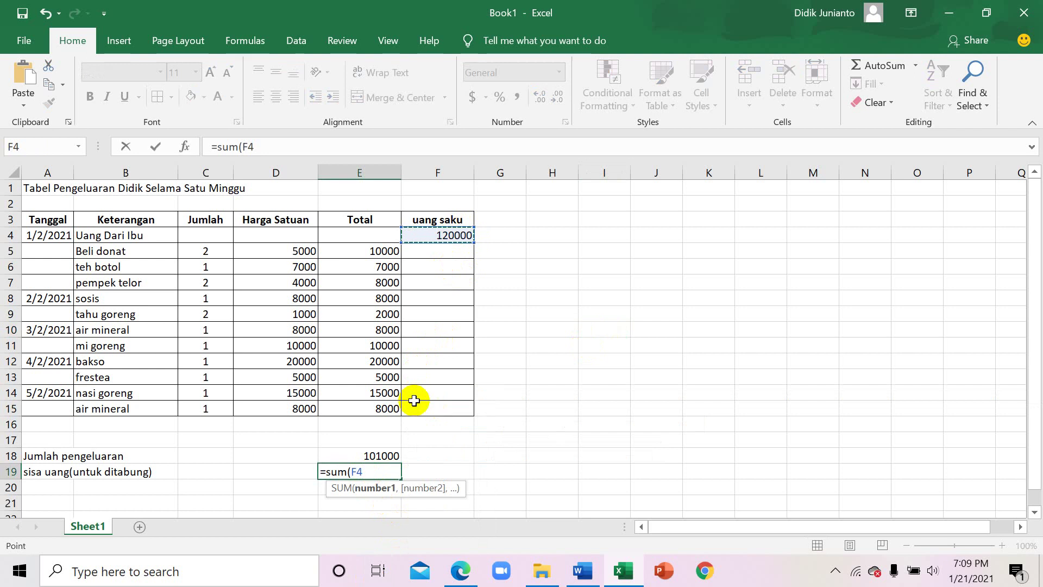
text(_)
key(BackSpace)
click(380, 455)
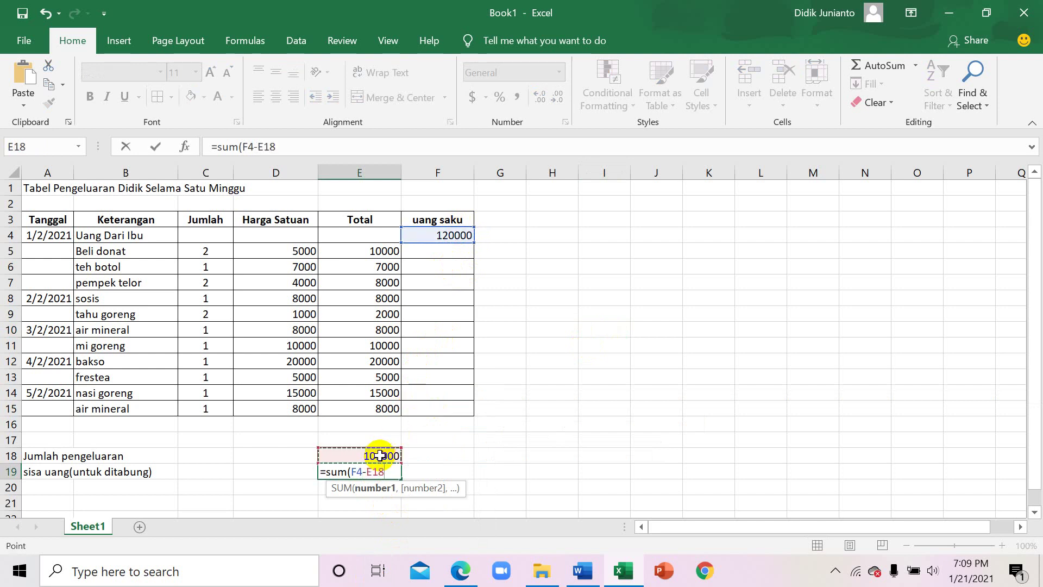
key(Return)
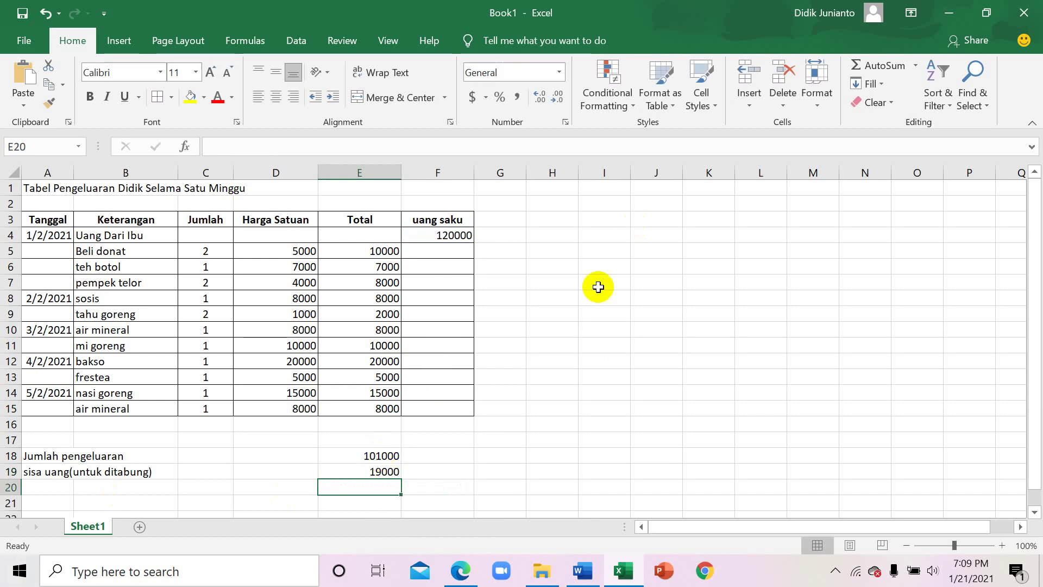
Review the formulas for total spending in E18 and remaining money in E19
click(377, 470)
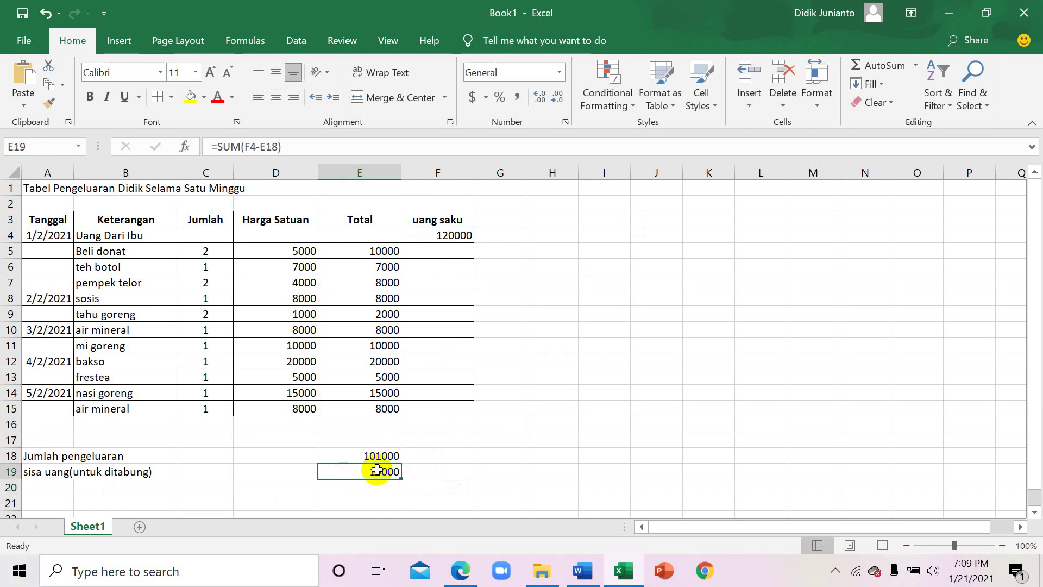
click(463, 459)
click(382, 460)
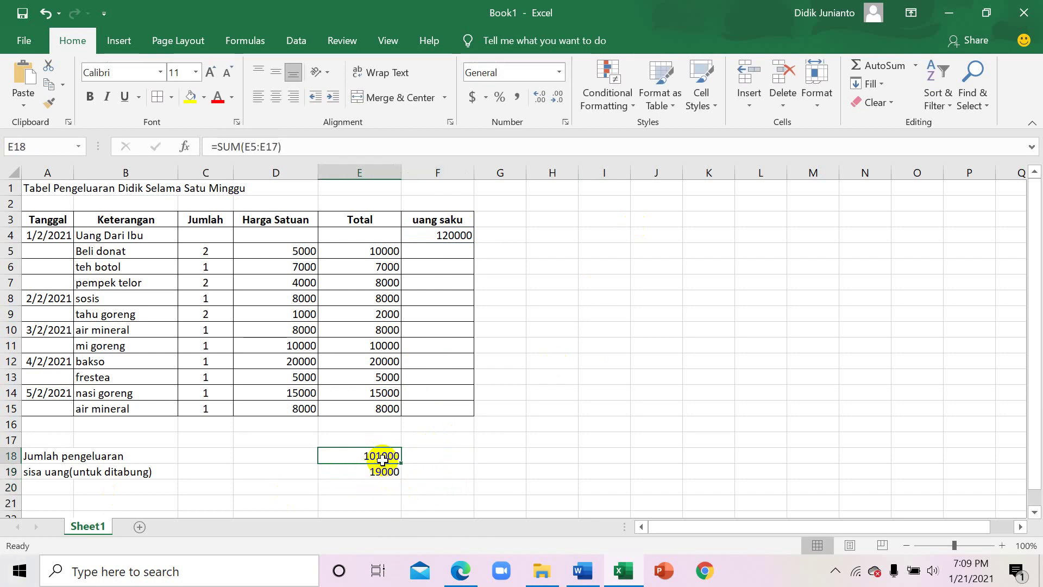
click(373, 472)
click(376, 458)
click(379, 472)
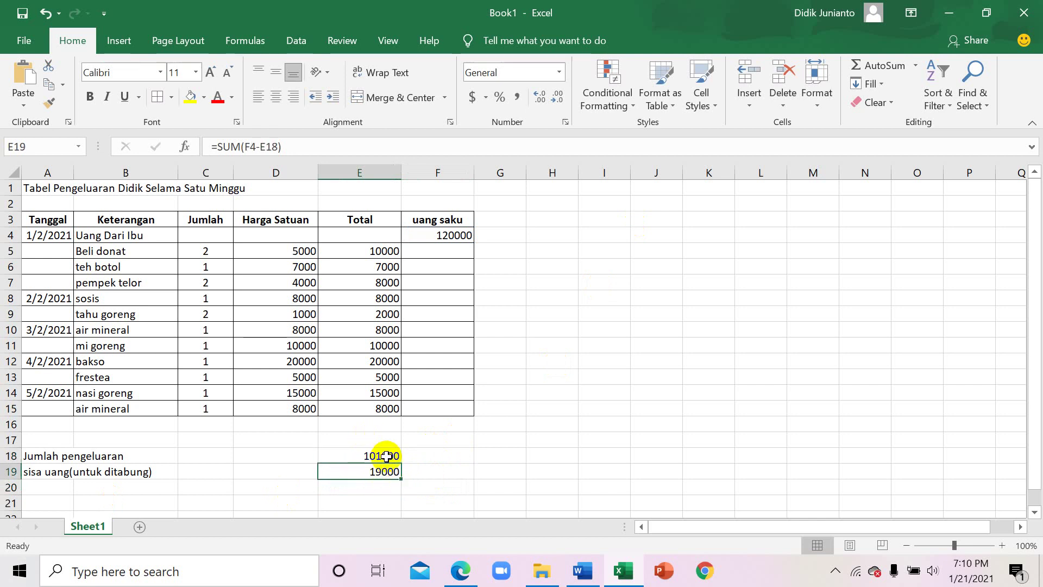
click(386, 456)
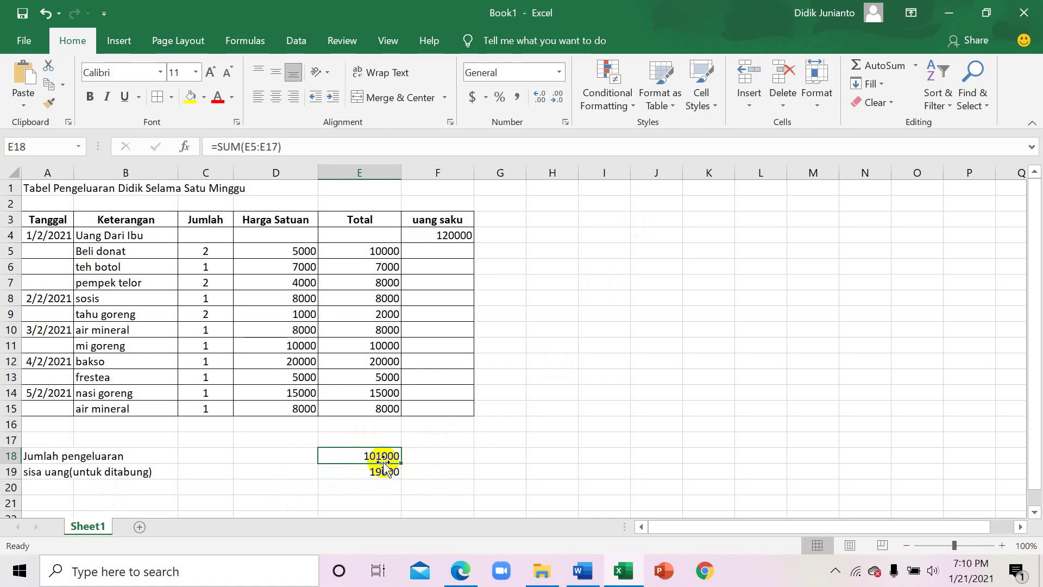
Check the total spending formula in E18 and how the remaining money in E19 relates to the uang saku in F4
click(268, 145)
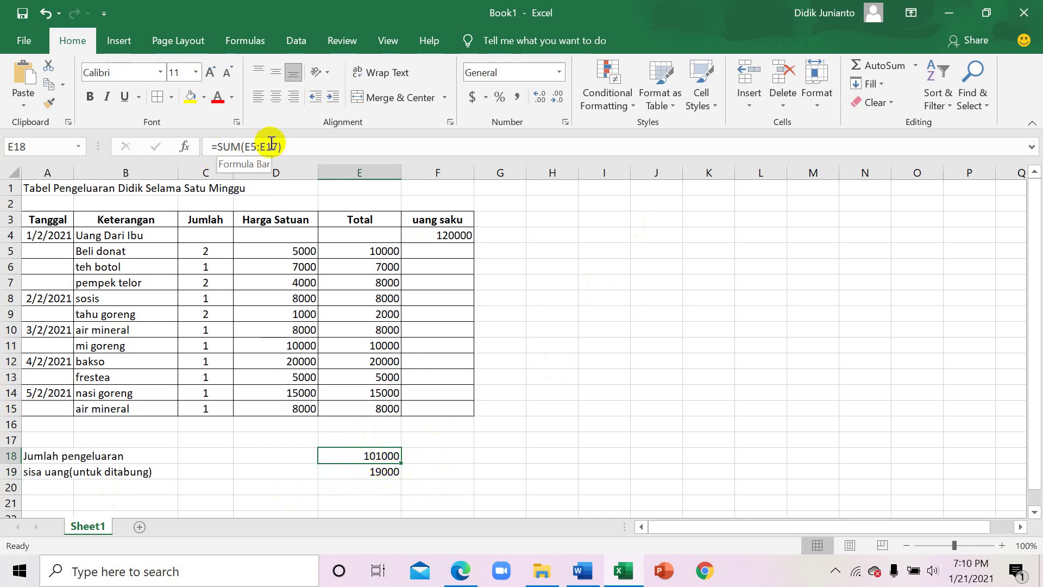
key(Escape)
click(375, 471)
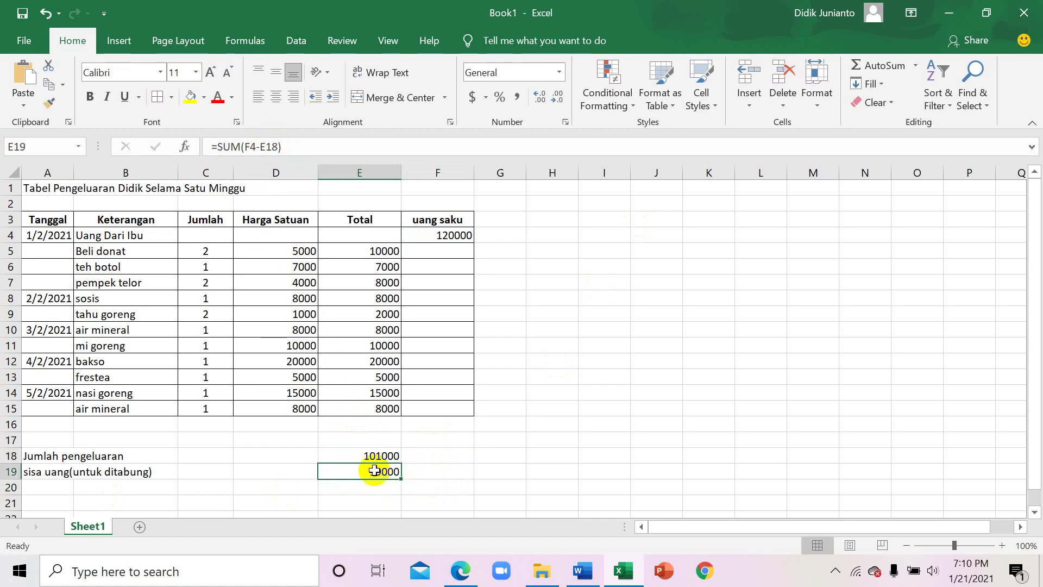
click(439, 234)
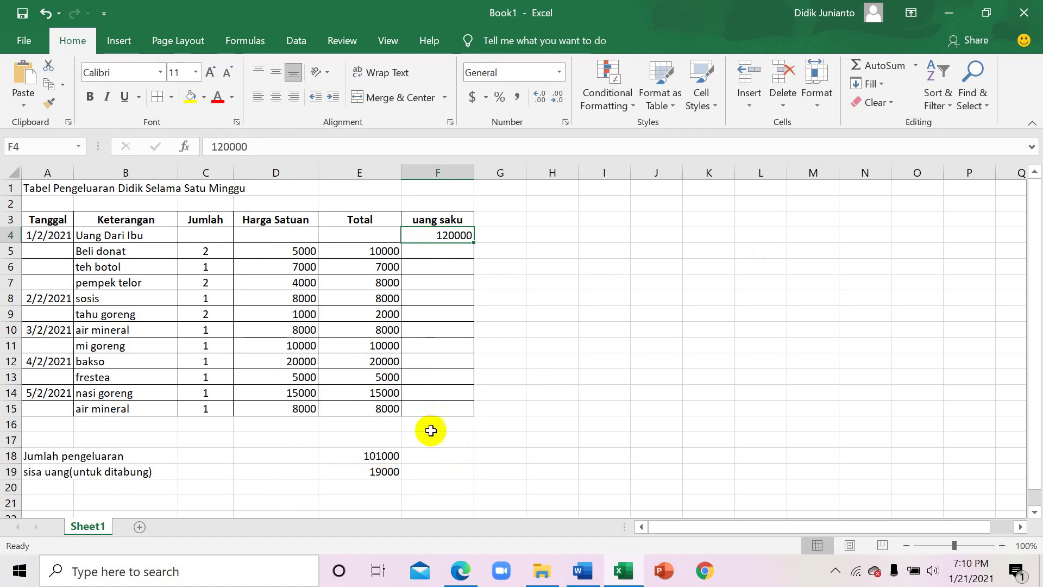
click(383, 471)
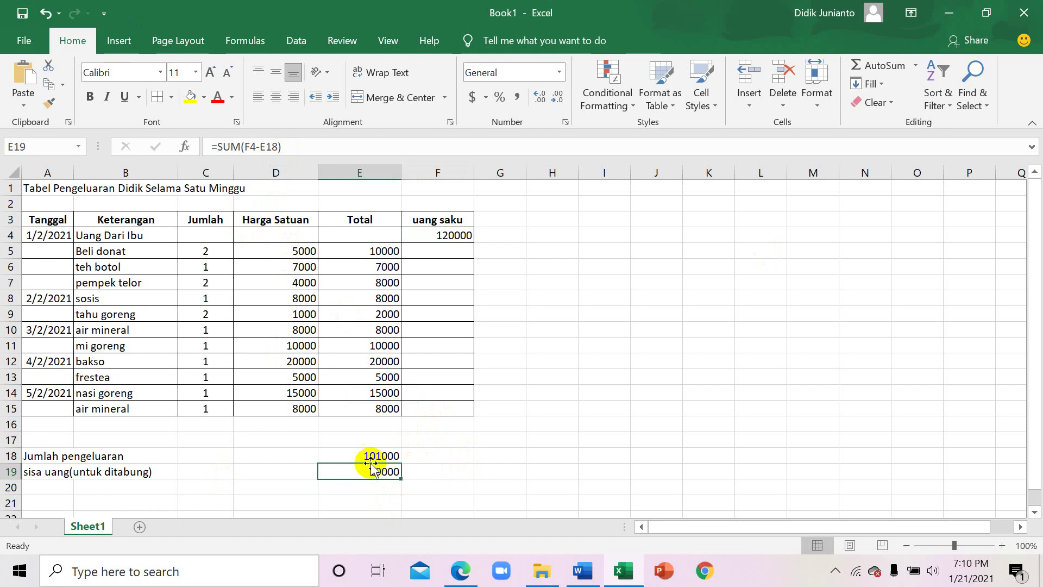
Narrow the Total column to fit its amounts more closely
click(538, 441)
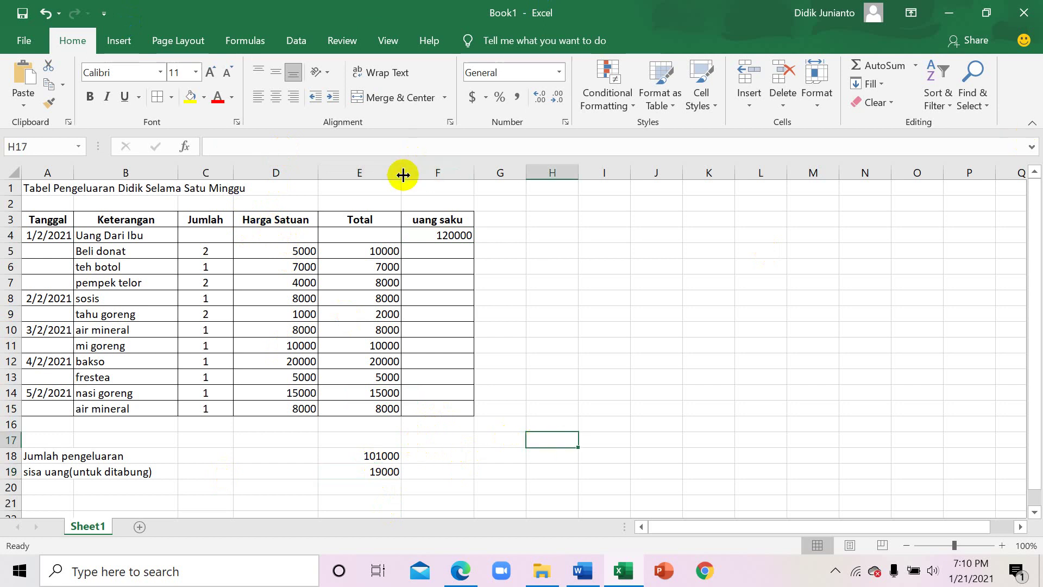
drag(402, 174, 378, 174)
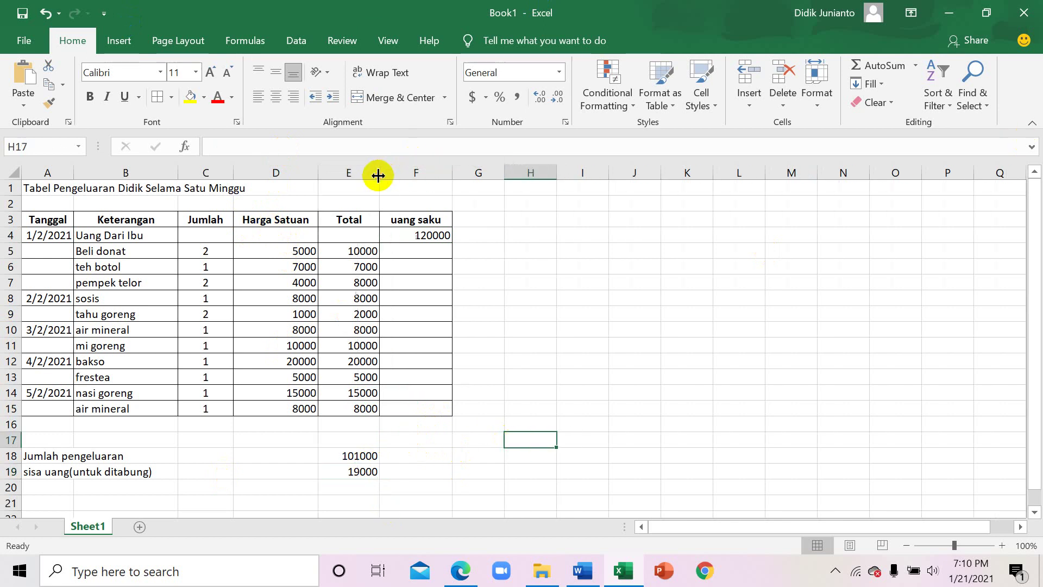
click(625, 391)
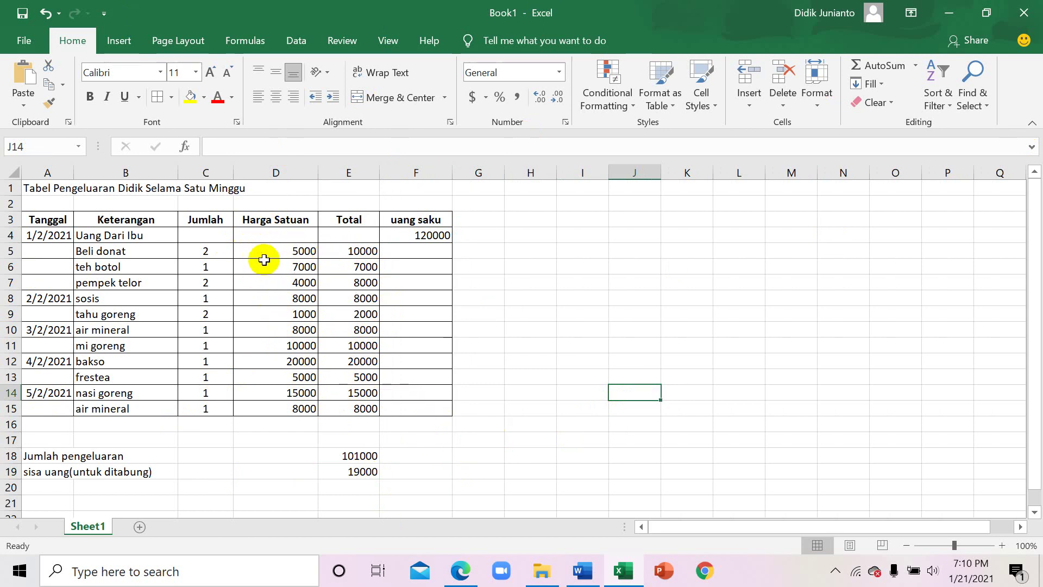
Format columns D to F as Accounting with the Rp Indonesian currency symbol
click(298, 169)
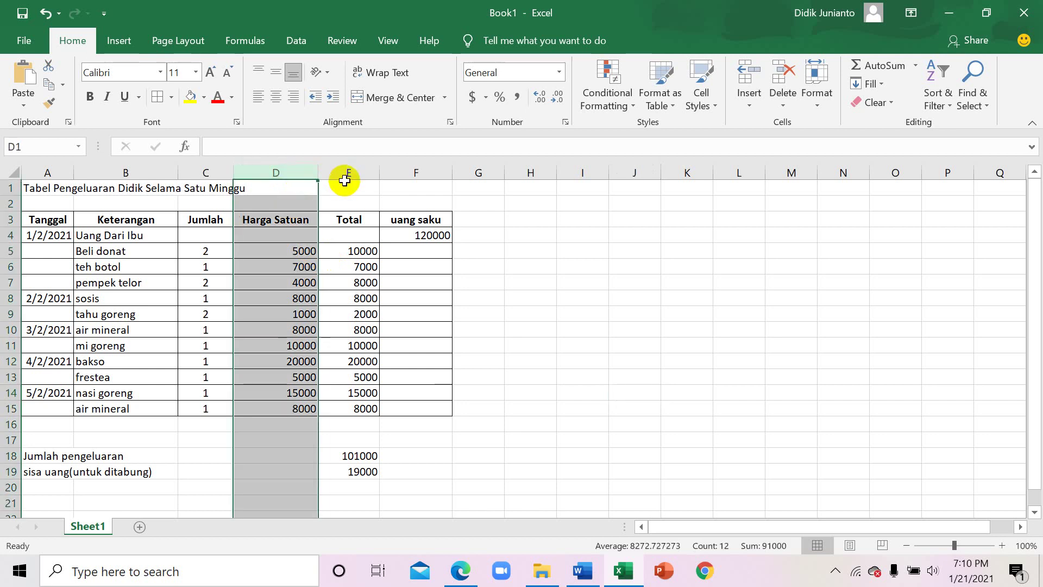
drag(345, 179, 423, 170)
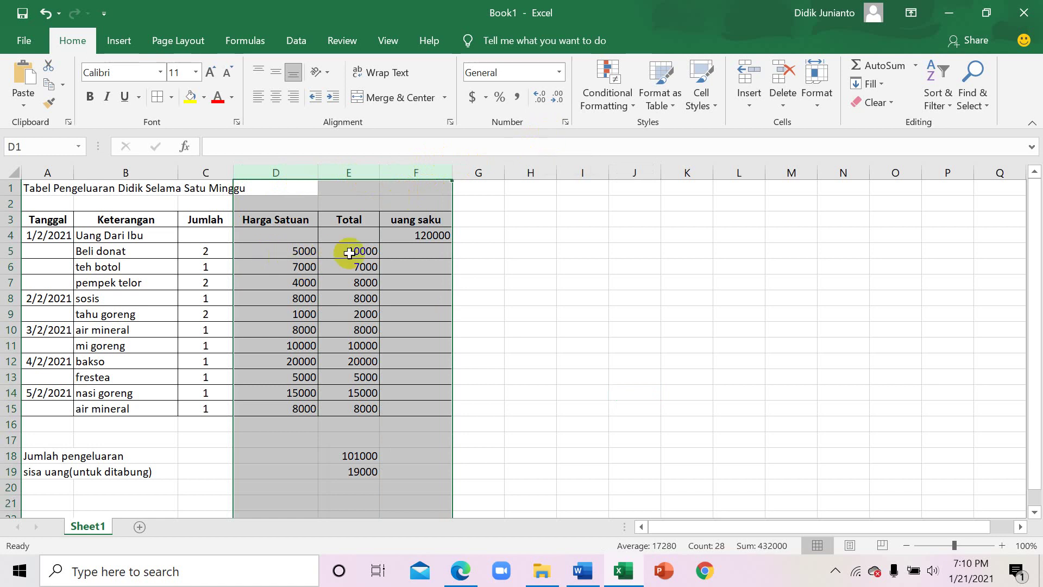
click(565, 122)
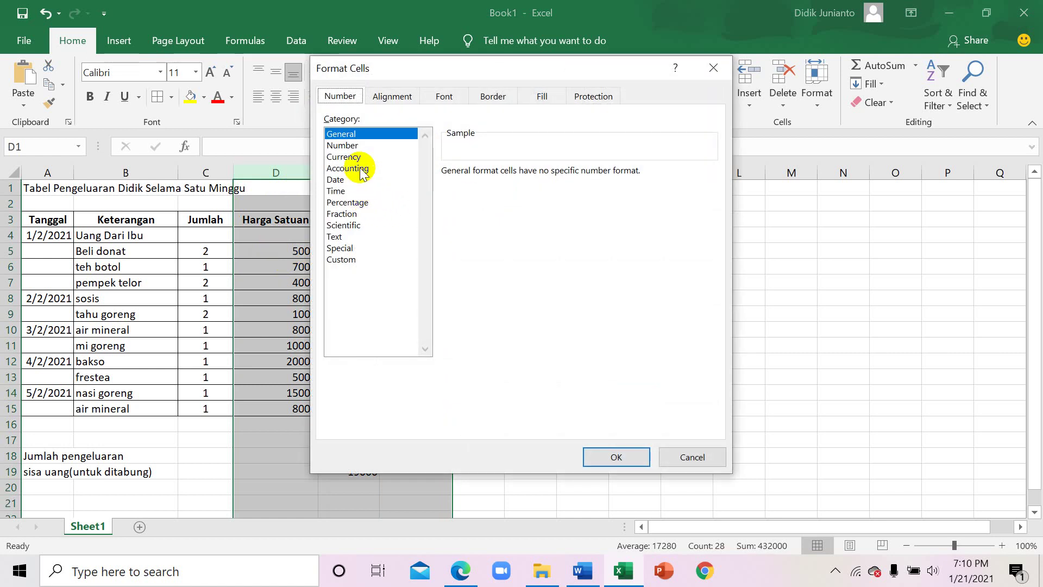
click(361, 170)
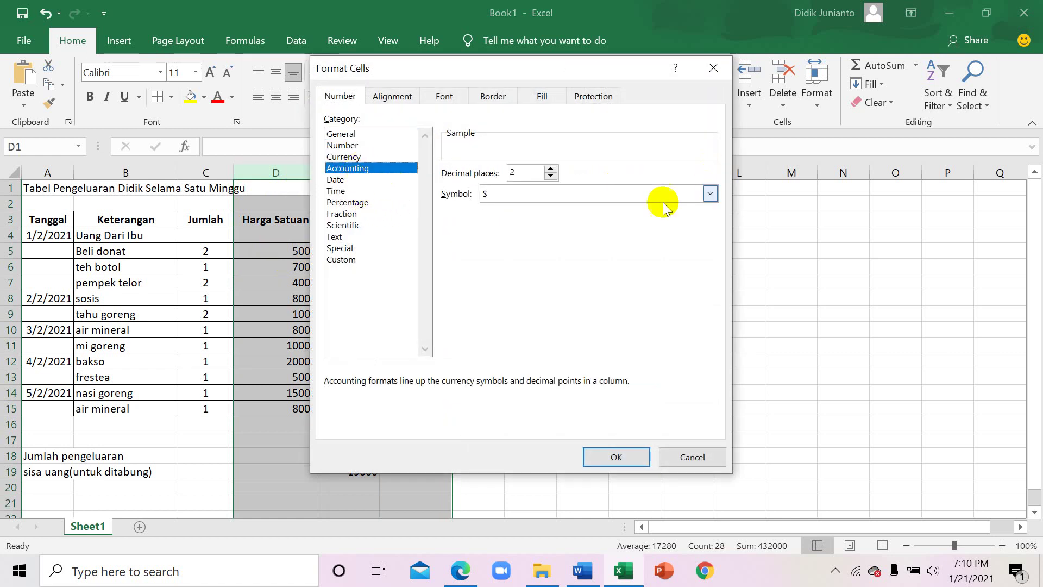
click(709, 193)
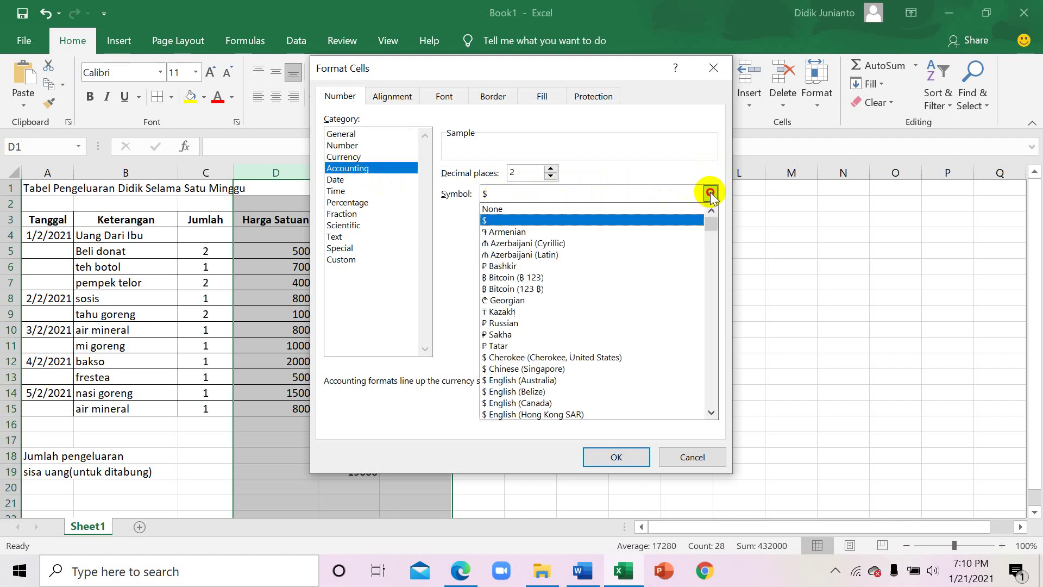
scroll(578, 326, down, 1)
scroll(579, 334, down, 15)
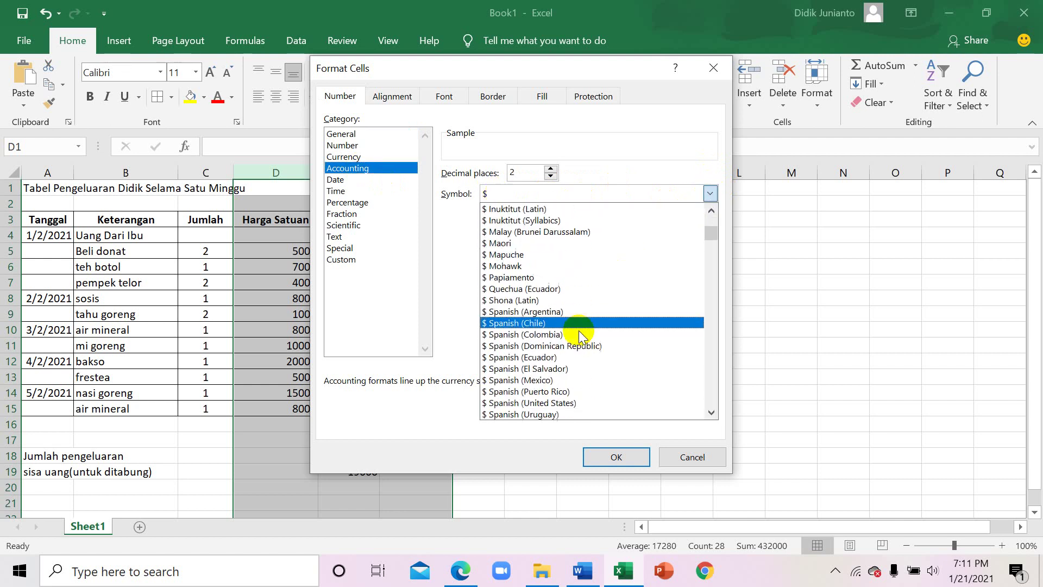
scroll(565, 342, down, 20)
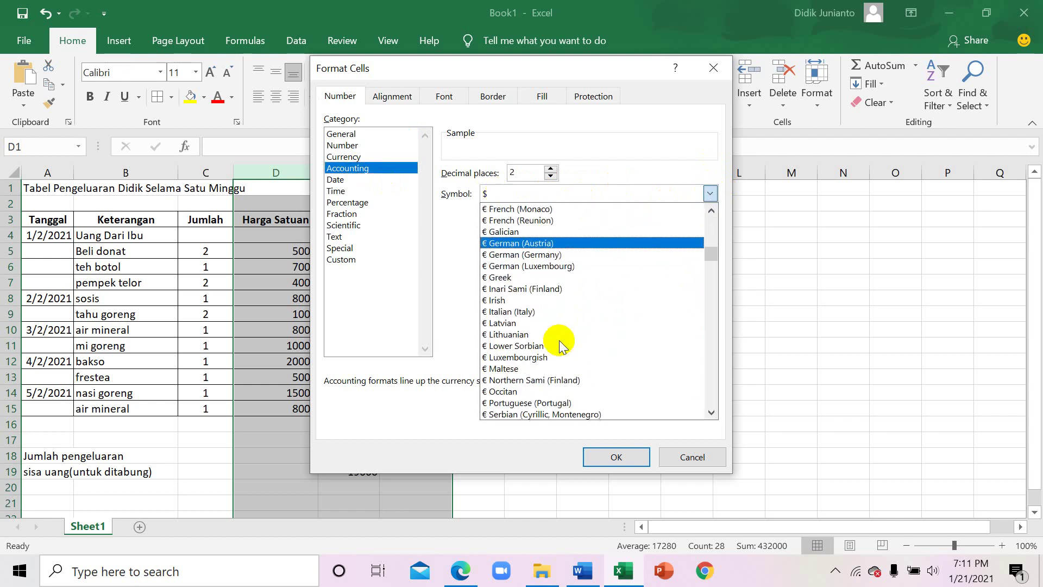
scroll(563, 334, down, 20)
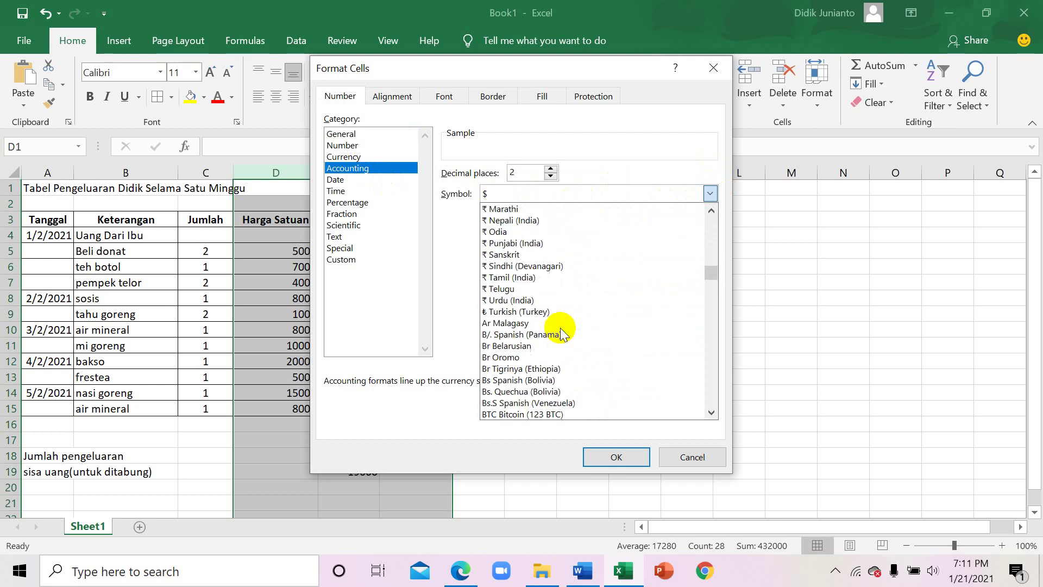
scroll(562, 334, down, 20)
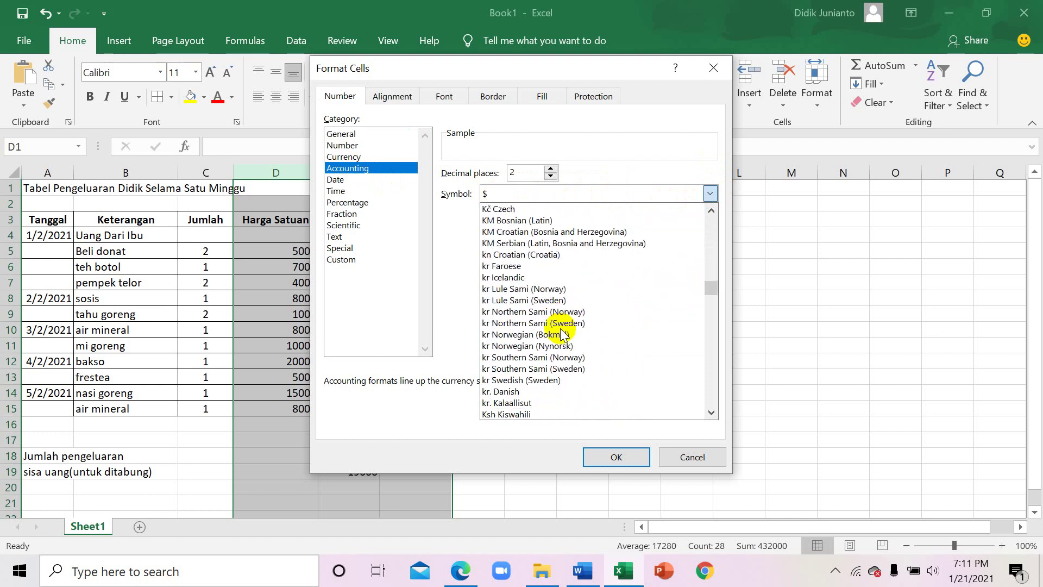
scroll(562, 334, down, 5)
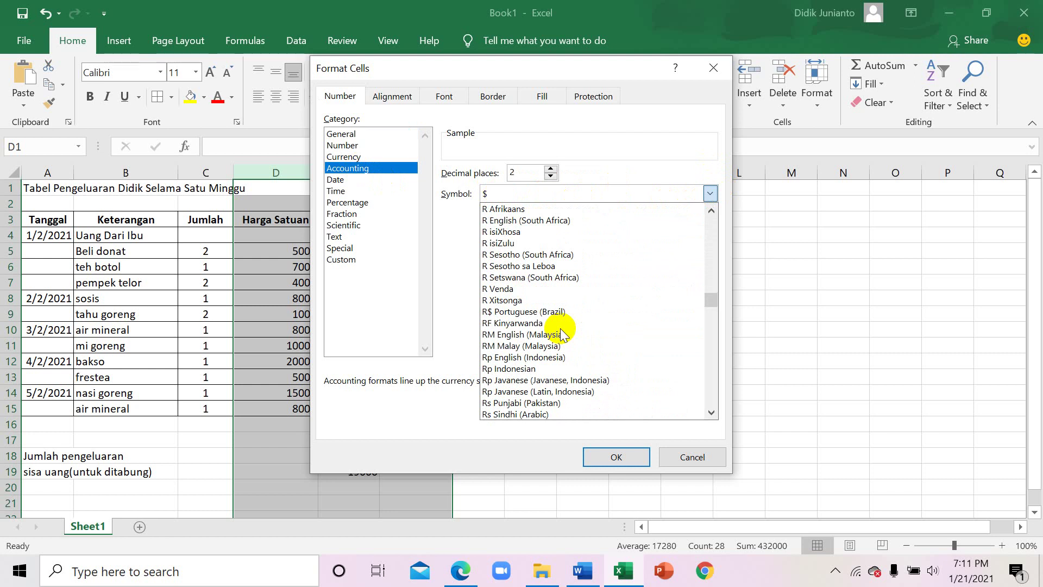
scroll(563, 334, down, 3)
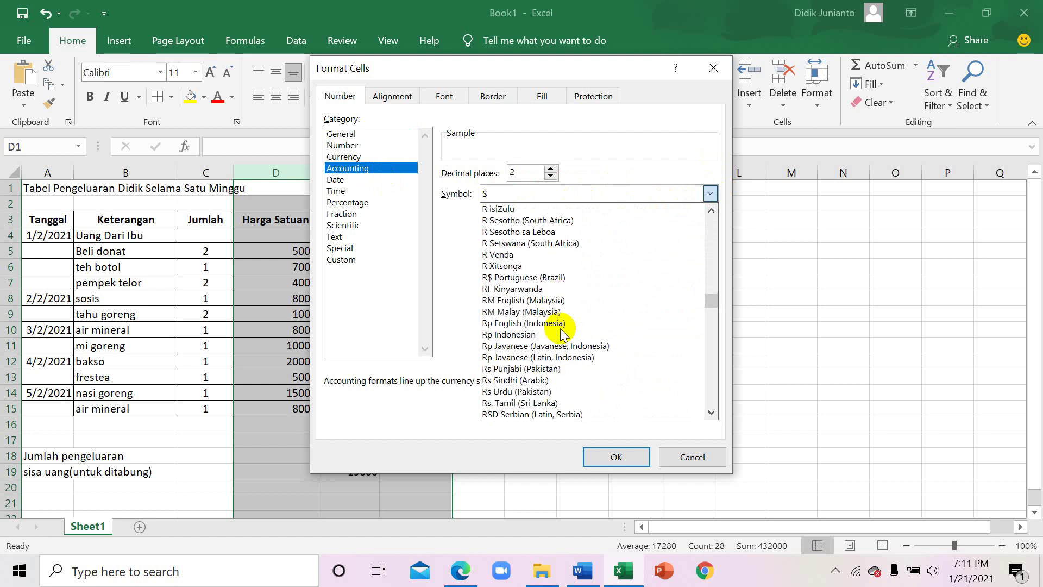
click(529, 335)
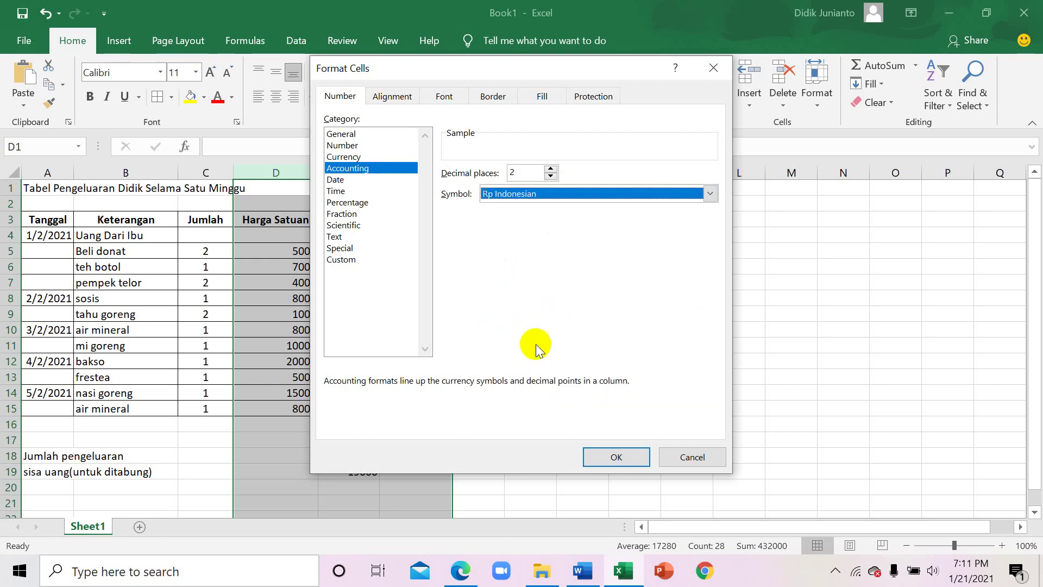
click(624, 458)
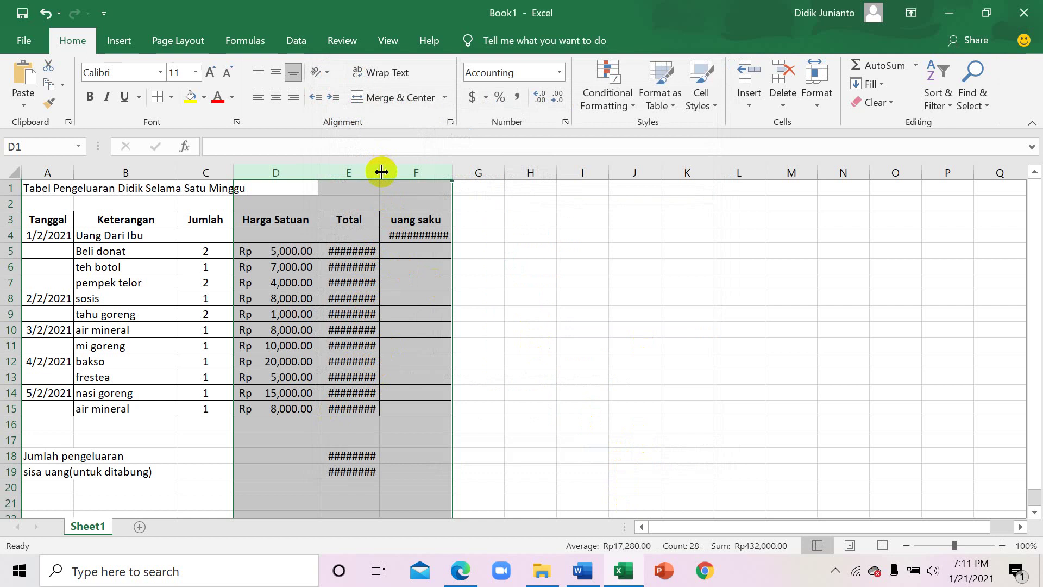
Widen columns D to F equally until every amount fits, and remove both decimal places from their amounts
drag(380, 170, 394, 172)
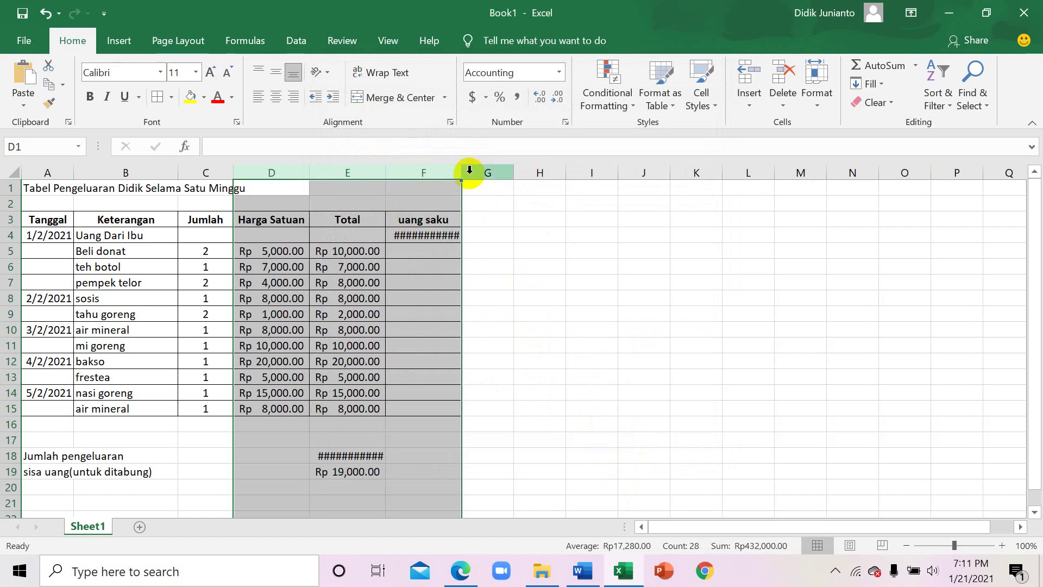
drag(462, 170, 476, 172)
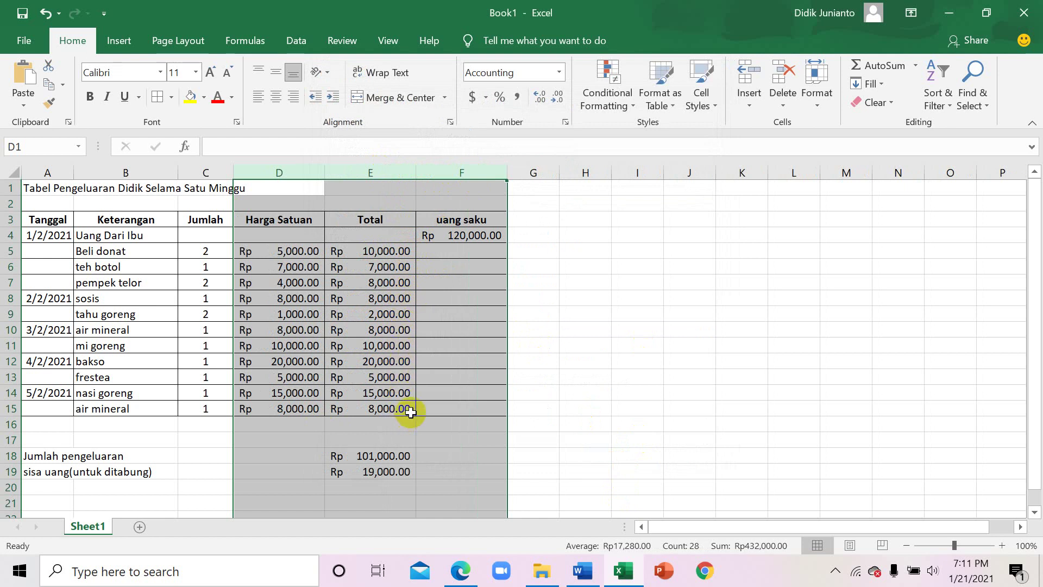
click(559, 100)
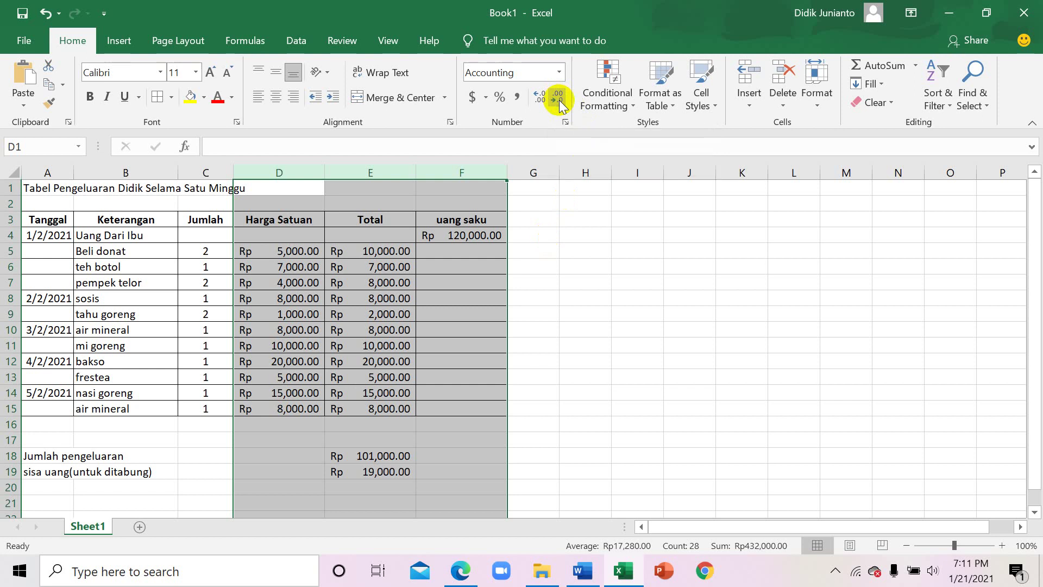
click(559, 100)
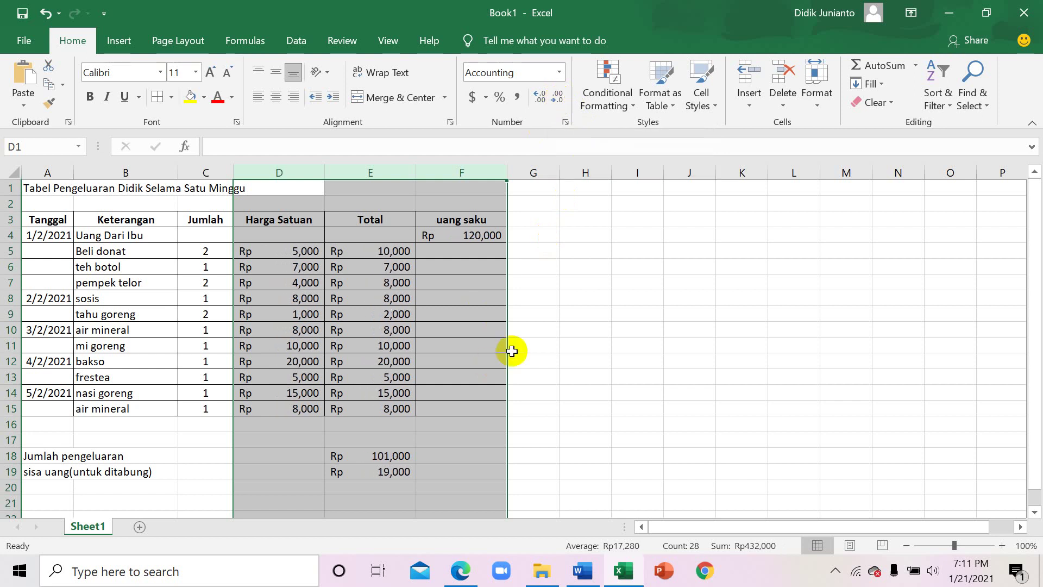
click(538, 354)
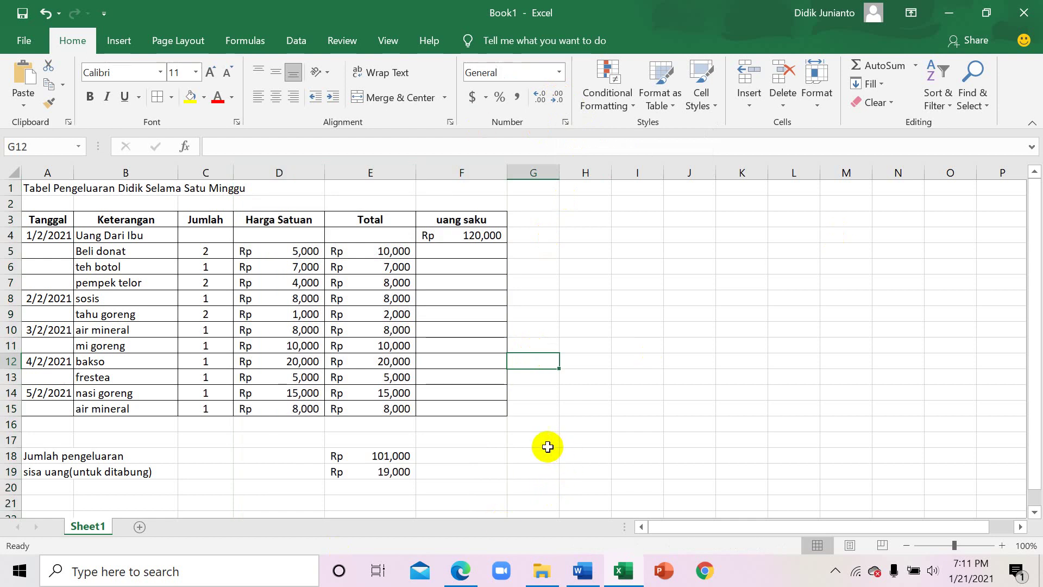
Calculate the pocket money left after the first purchase in F5 with =SUM(F4-E5)
click(629, 315)
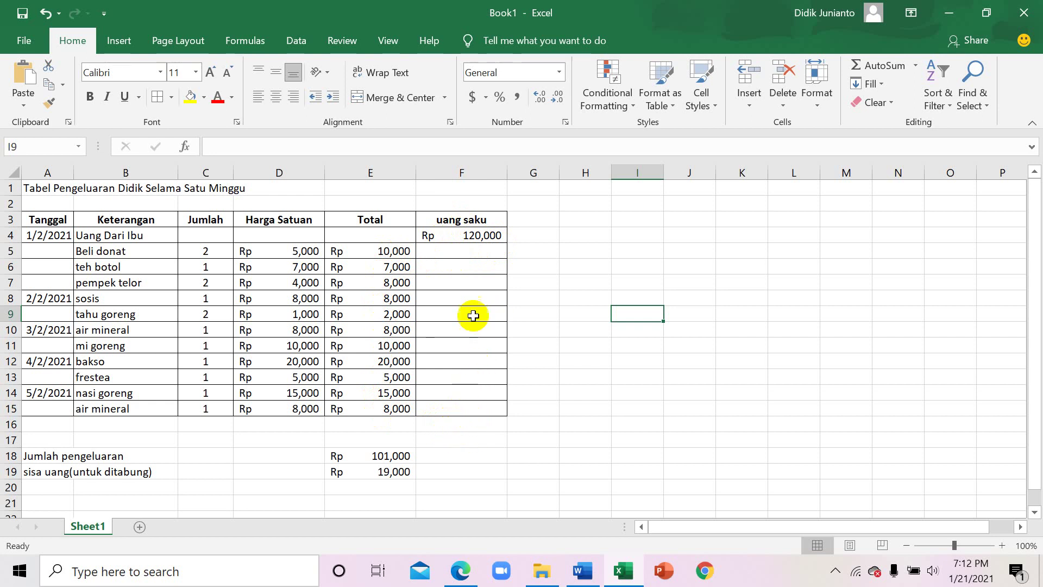
click(451, 252)
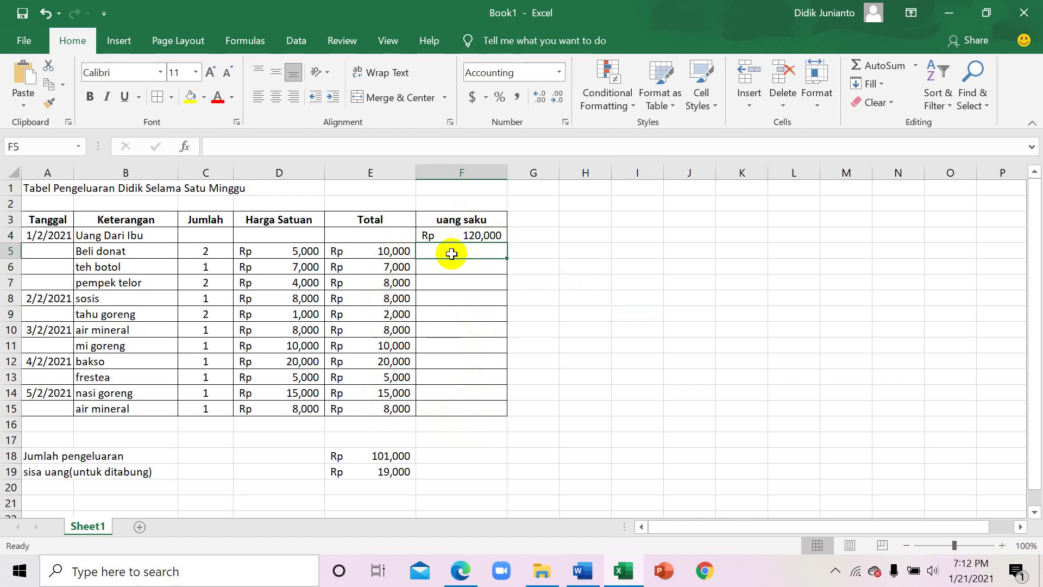
text(=sum)
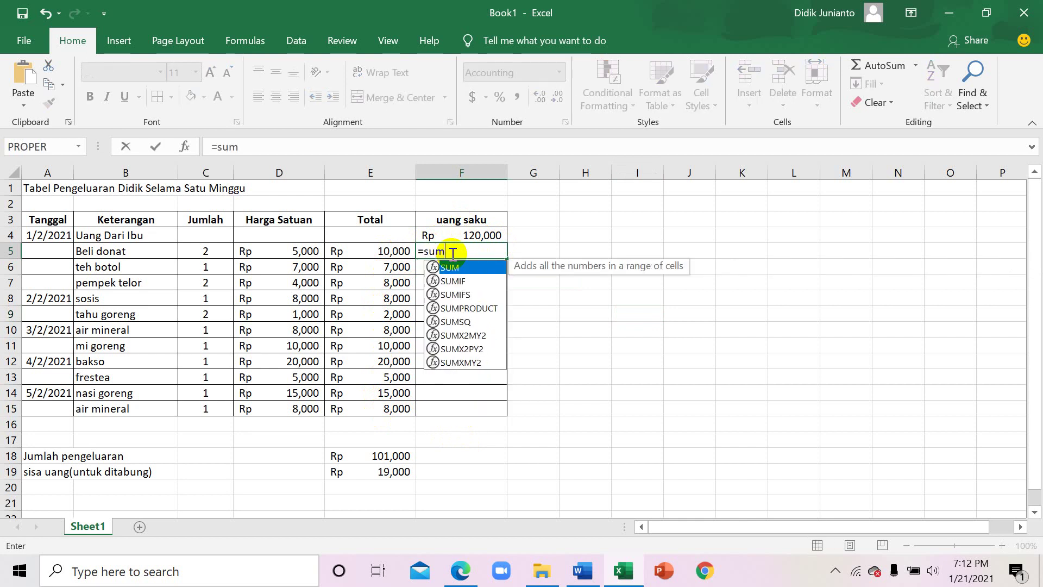
text(()
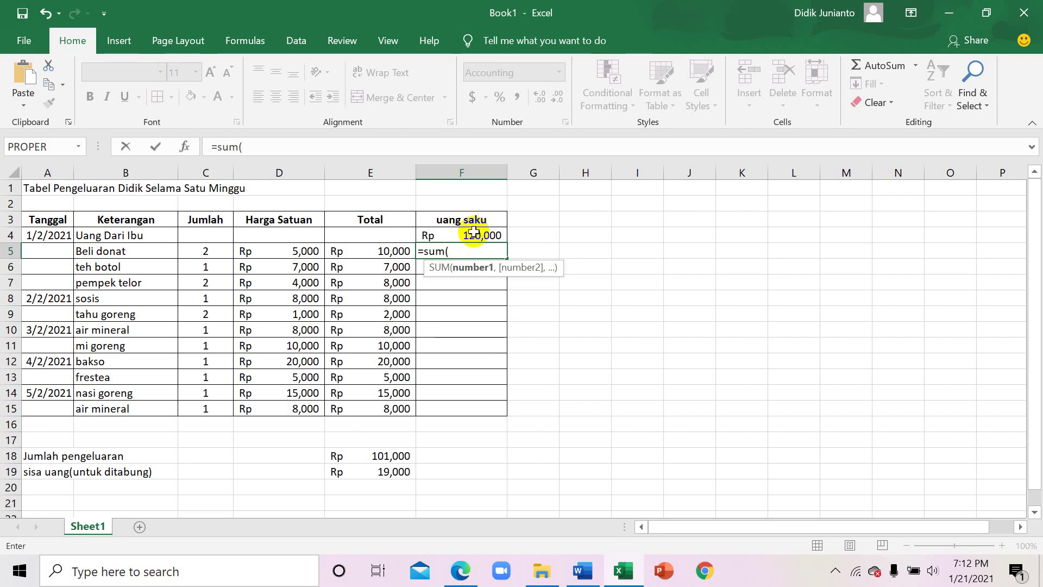
click(475, 238)
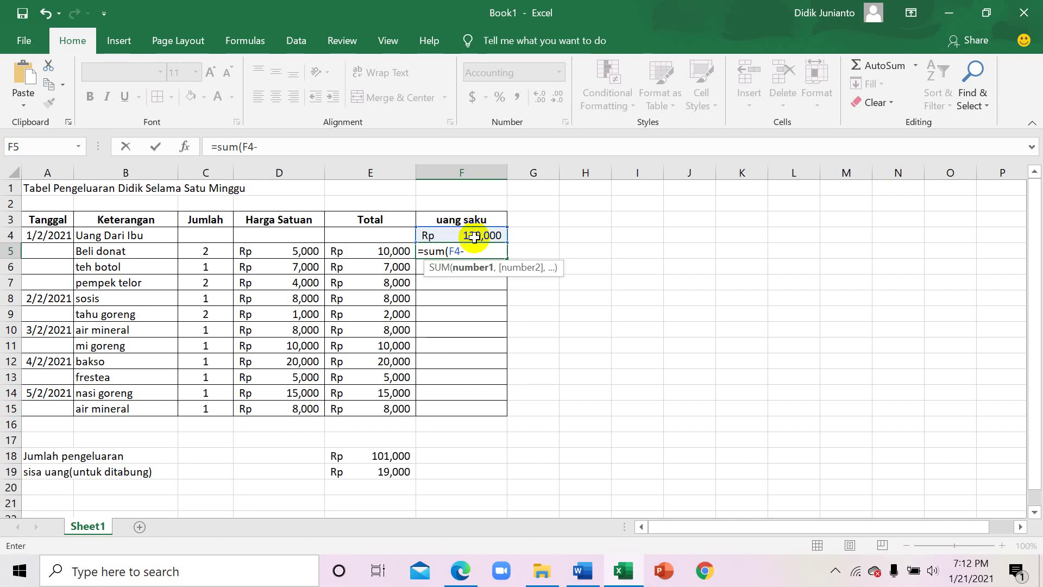
click(385, 250)
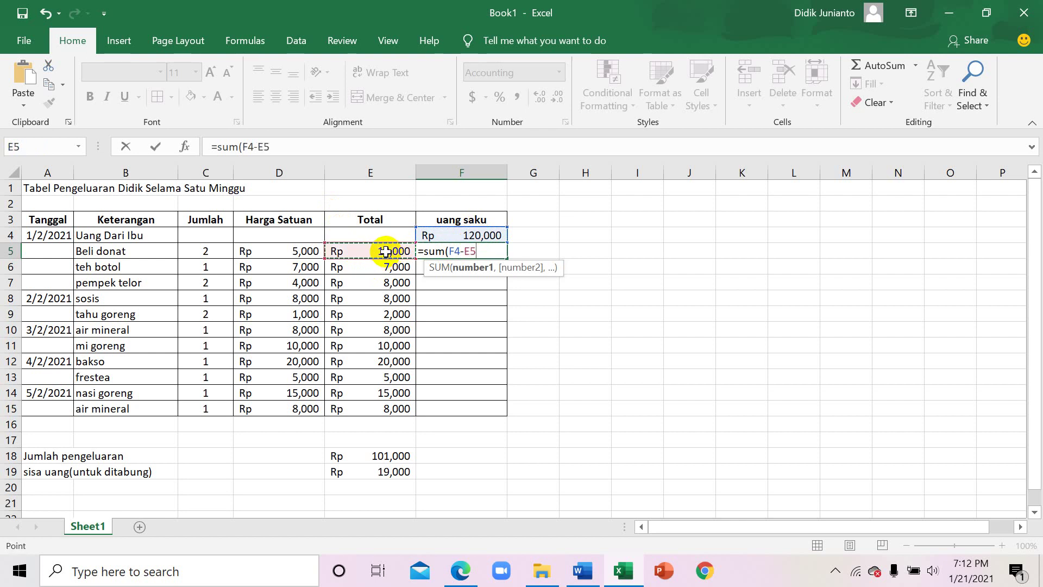
text())
key(Return)
Fill the running-balance formula from F5 down the uang saku column to F16
click(494, 251)
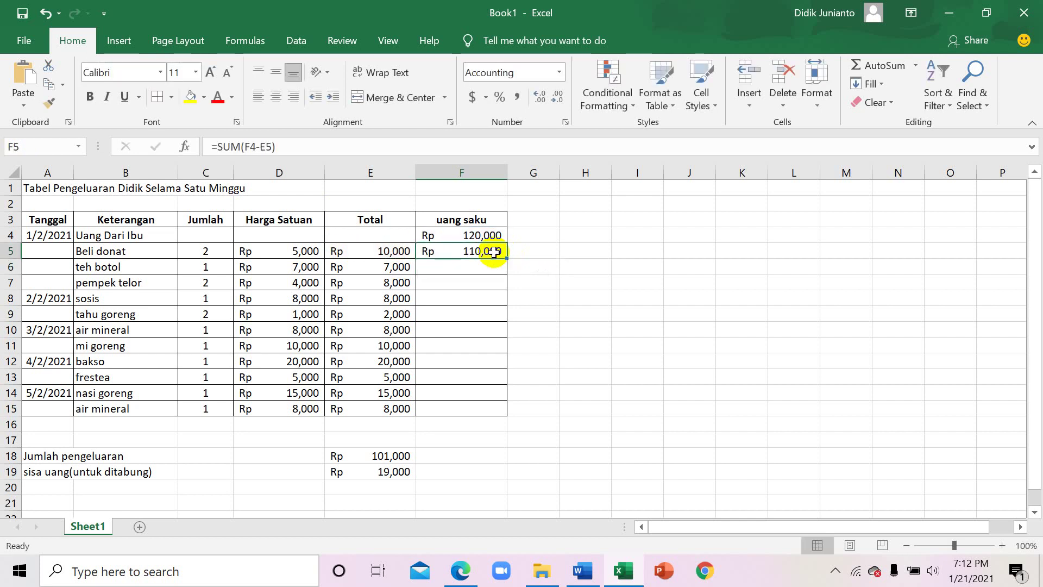
drag(506, 258, 499, 414)
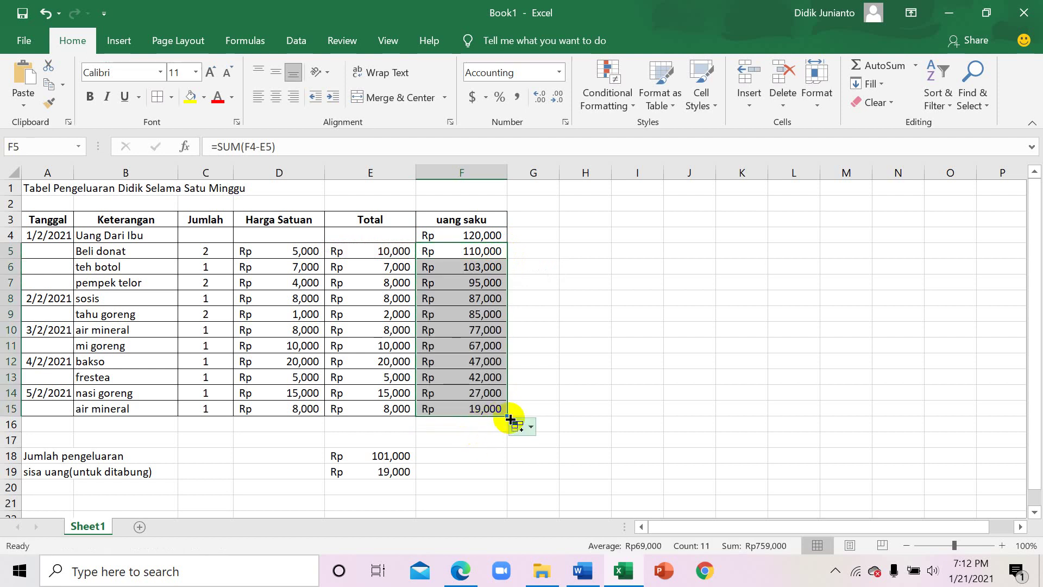
drag(509, 416, 504, 432)
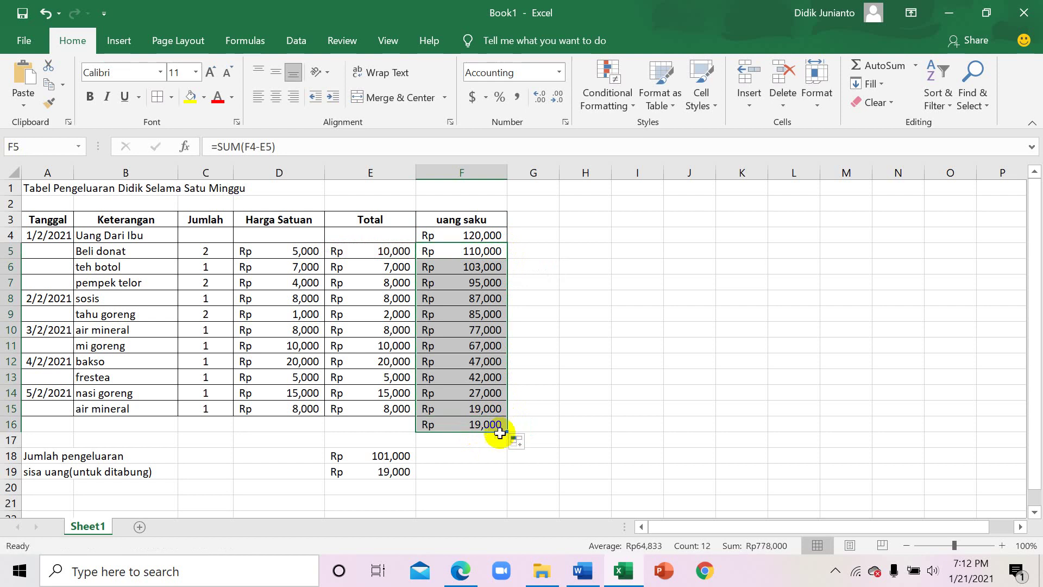
click(605, 405)
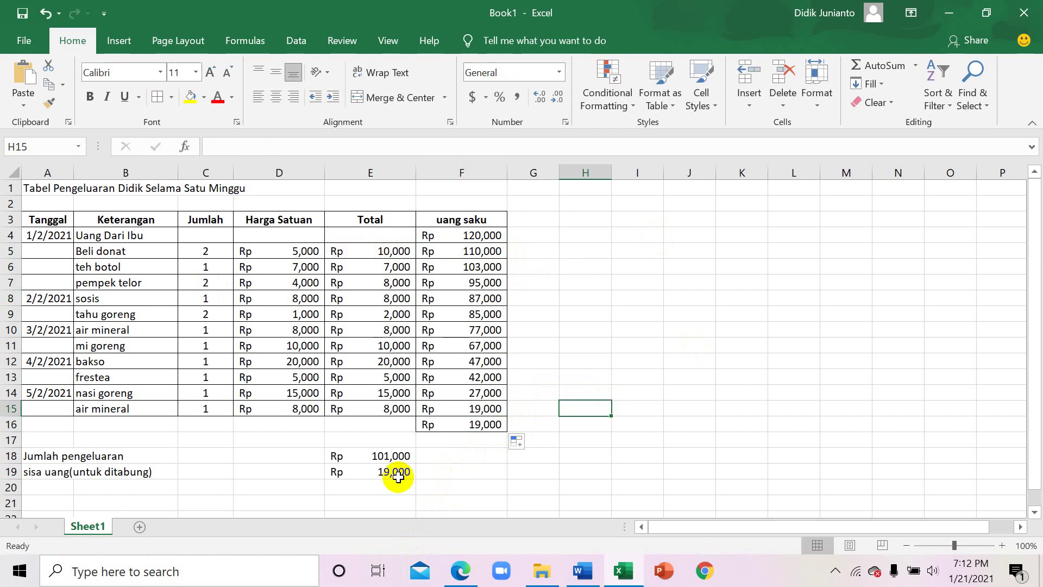
Examine the running-balance formulas in the uang saku column from F4 down to F16
click(482, 474)
click(653, 363)
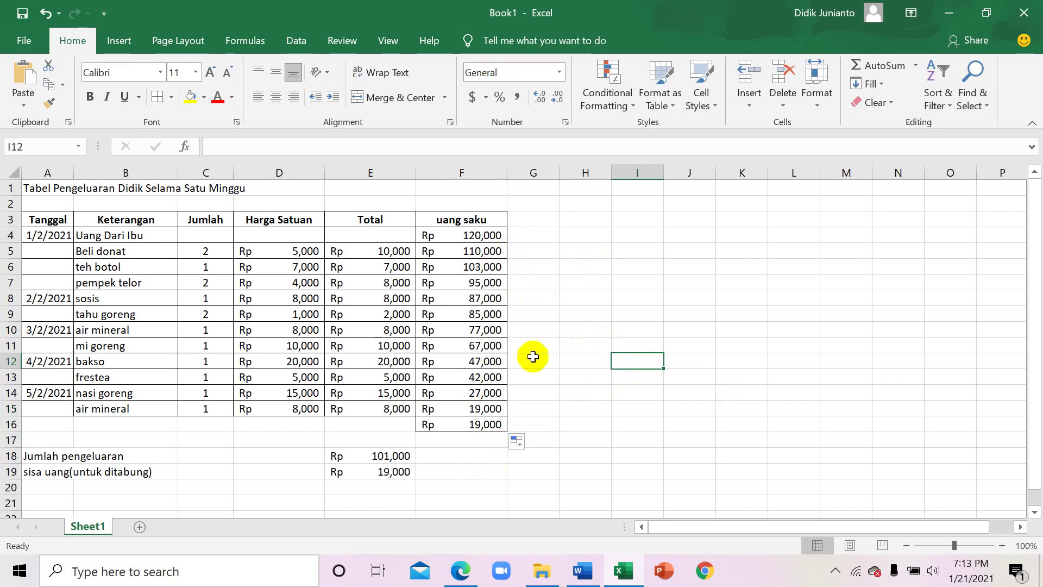
click(483, 425)
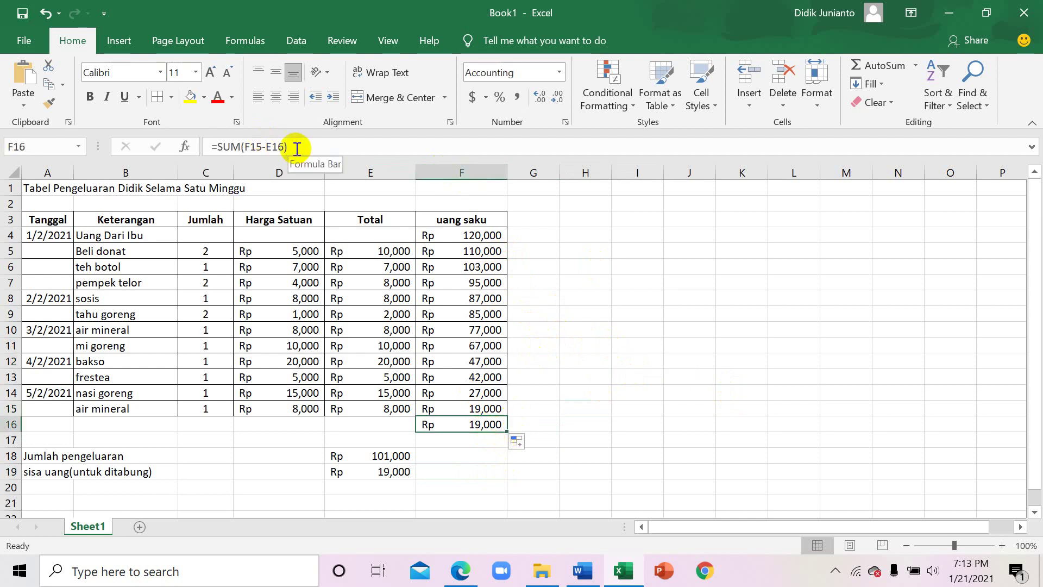
click(484, 410)
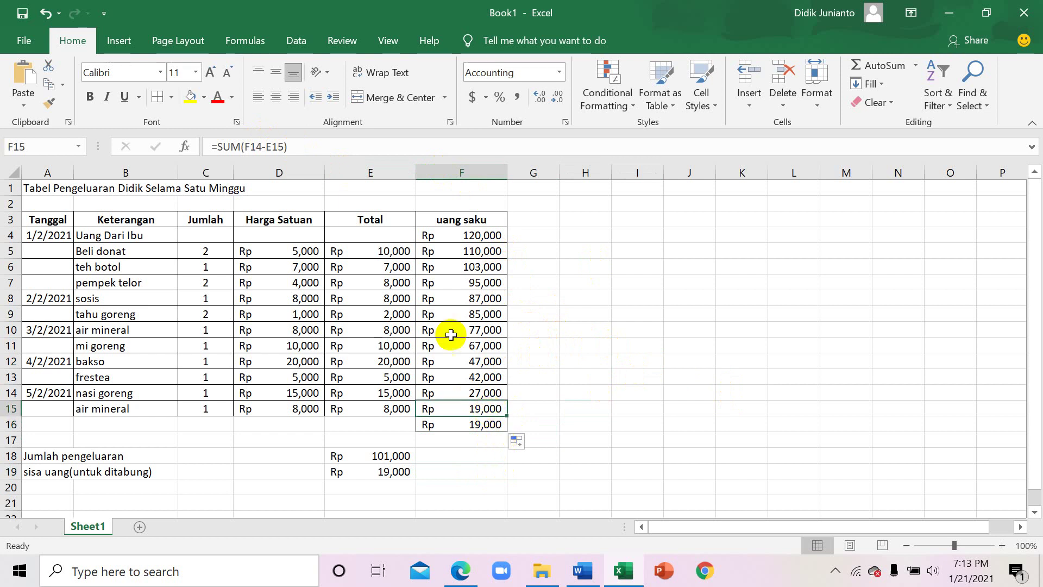
click(476, 236)
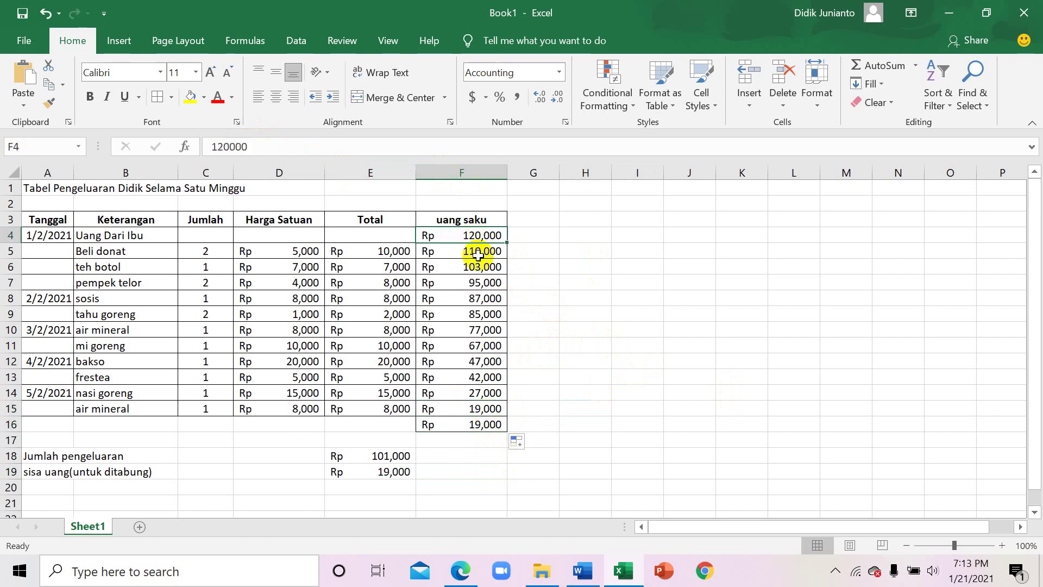
click(478, 252)
click(476, 267)
click(475, 282)
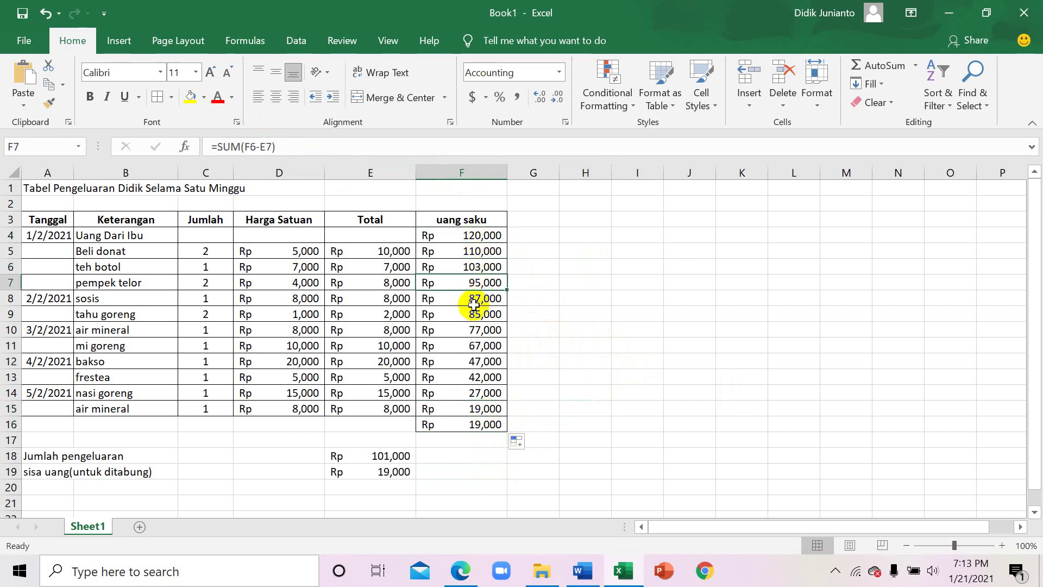
click(474, 298)
click(473, 314)
click(473, 330)
click(473, 346)
click(473, 361)
click(475, 377)
click(475, 392)
click(477, 409)
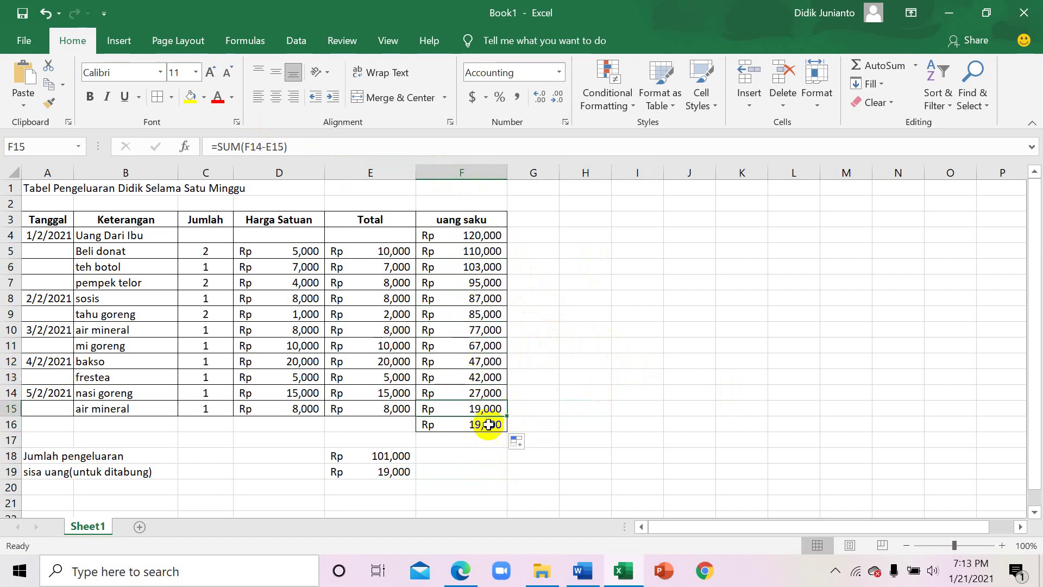
click(479, 424)
click(624, 408)
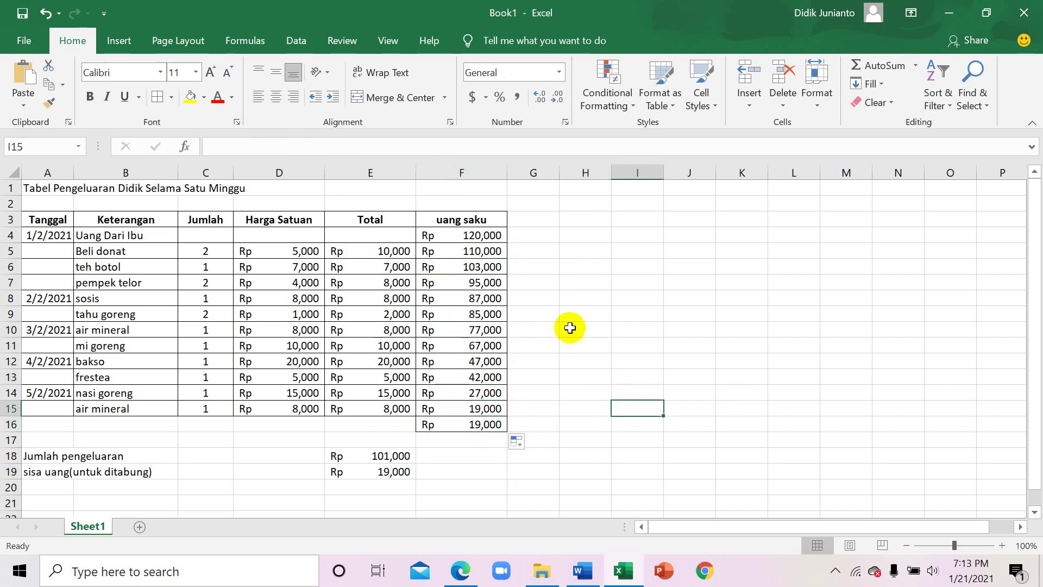
Fill the calculated pocket money balances in F5:F16 with yellow
click(477, 250)
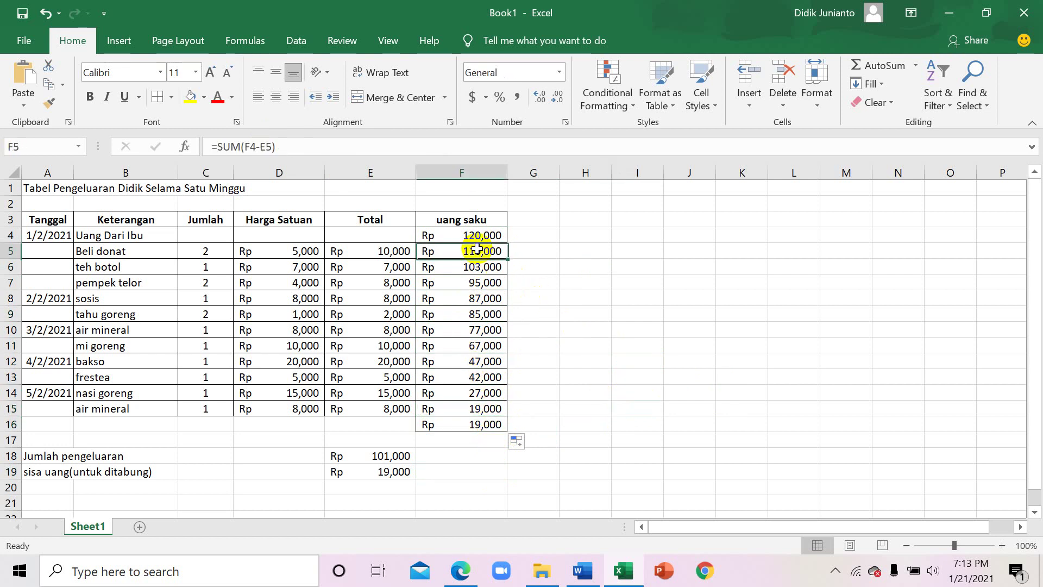
shift+click(477, 425)
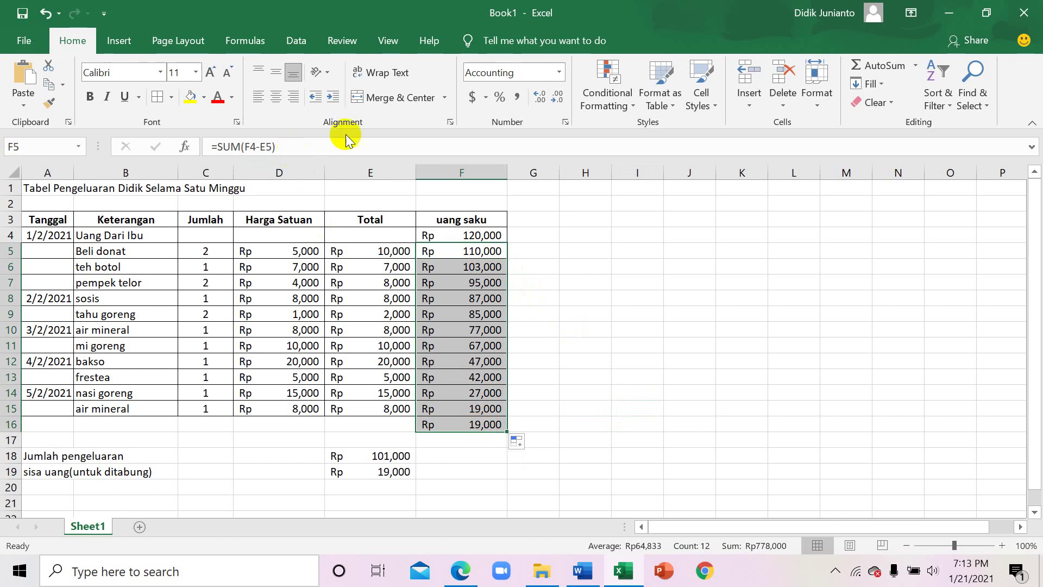
click(191, 98)
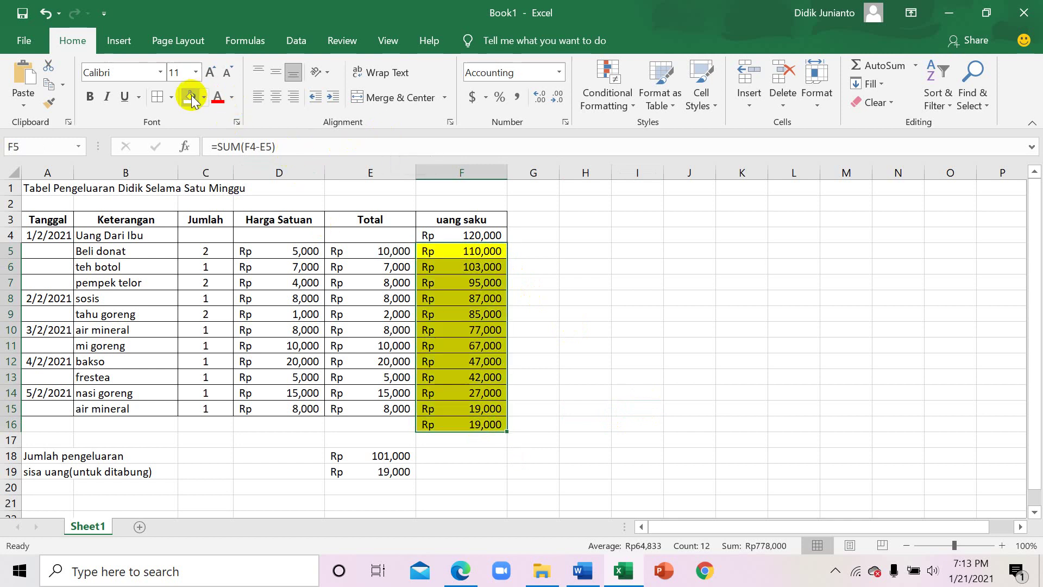
click(616, 377)
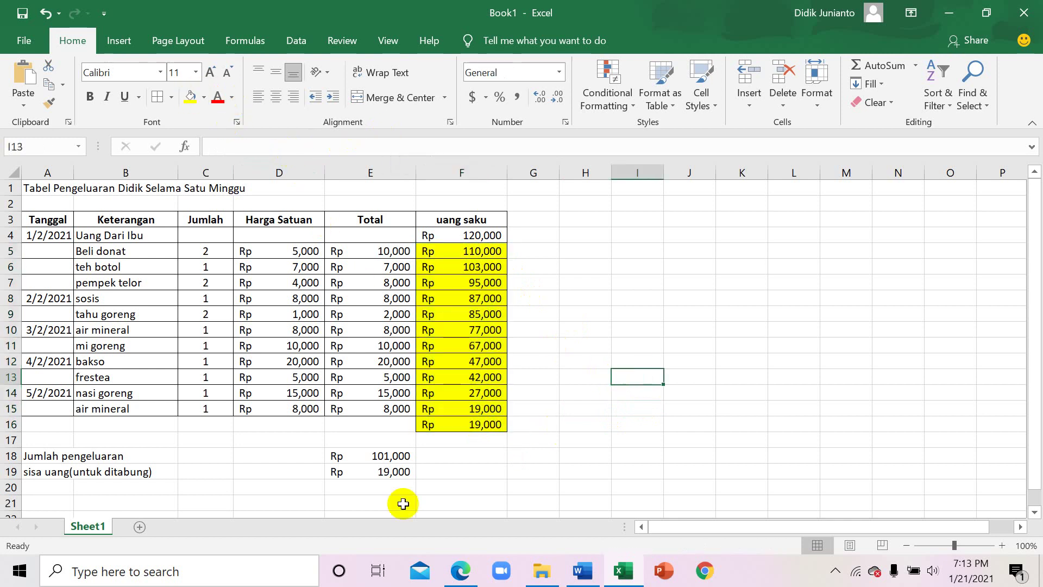
Fill the total spending and remaining money amounts in E18:E19 with yellow
click(372, 456)
shift+click(386, 472)
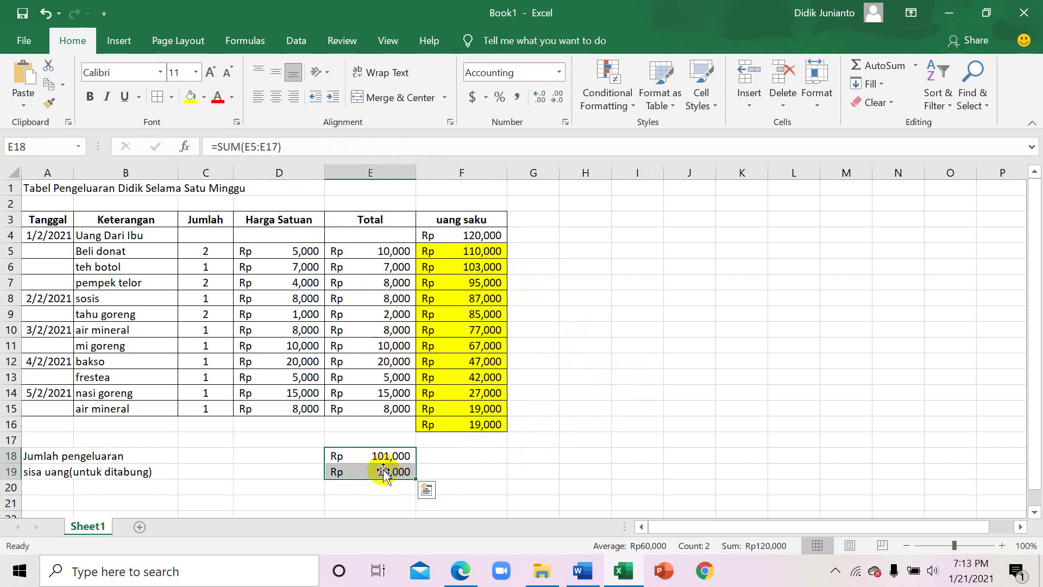
click(188, 99)
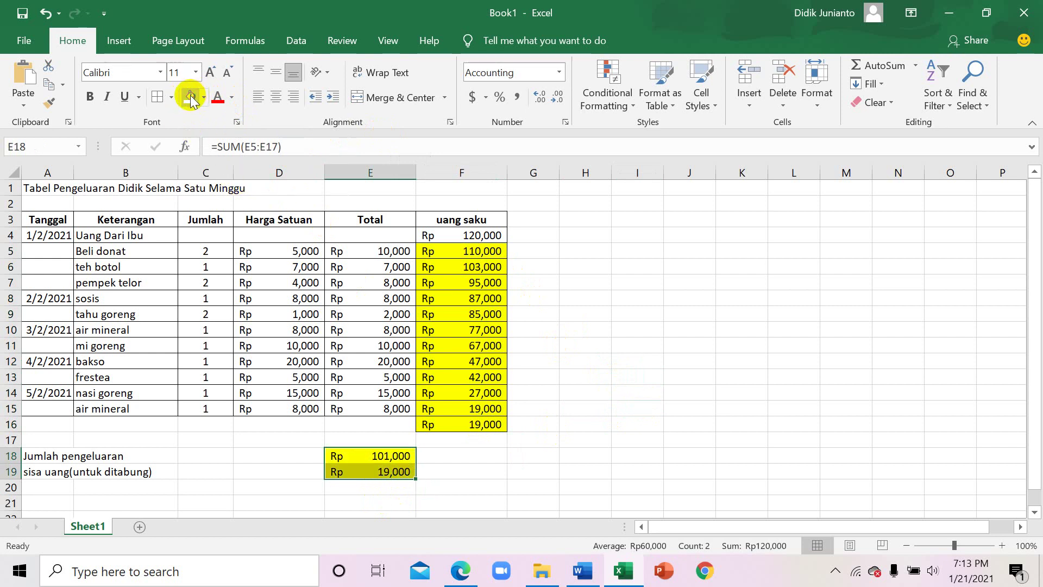
click(539, 420)
Fill the item totals in E5:E15 with yellow
click(373, 259)
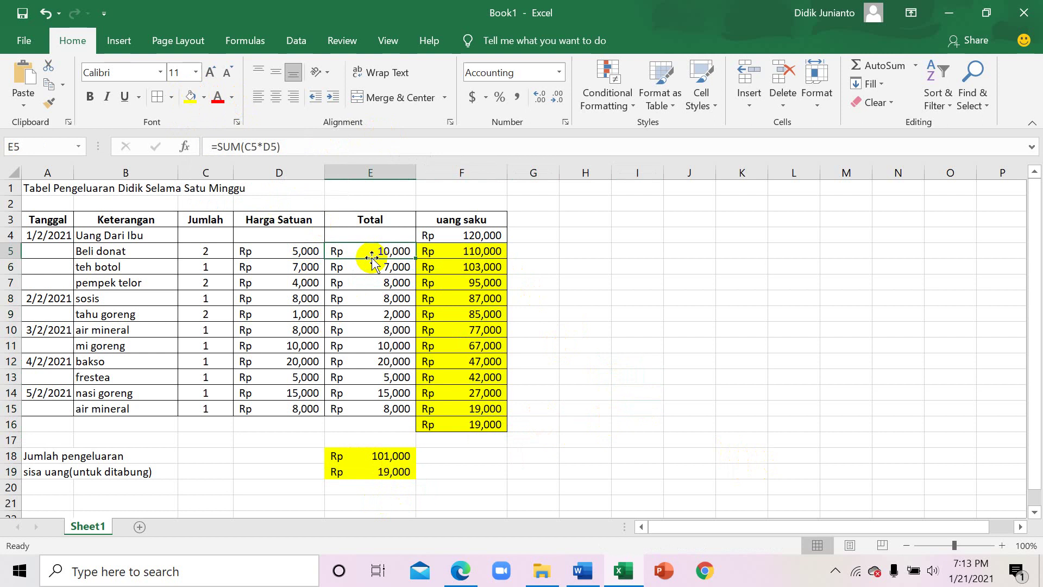
shift+click(386, 409)
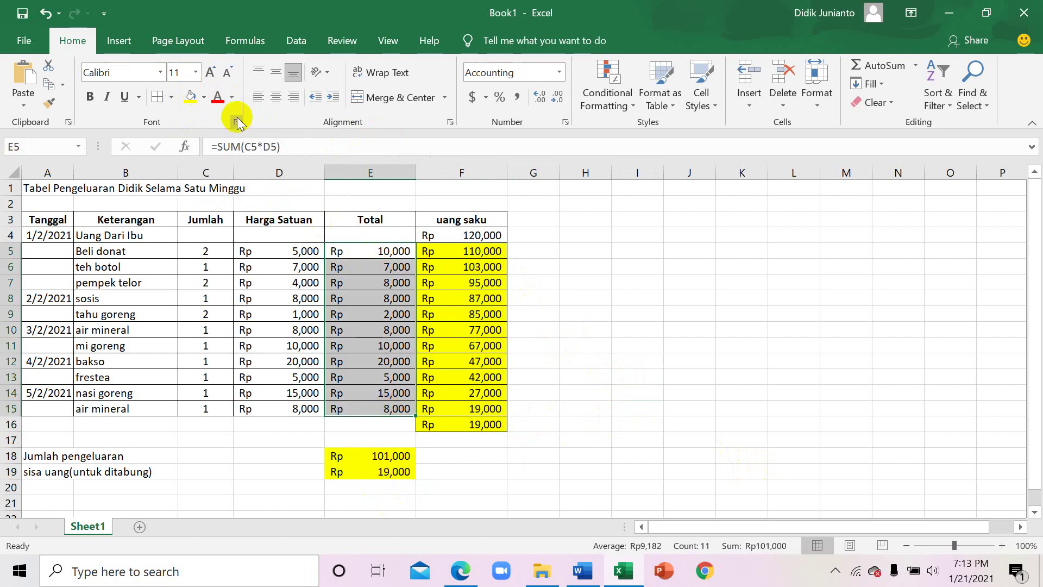
click(188, 98)
click(654, 423)
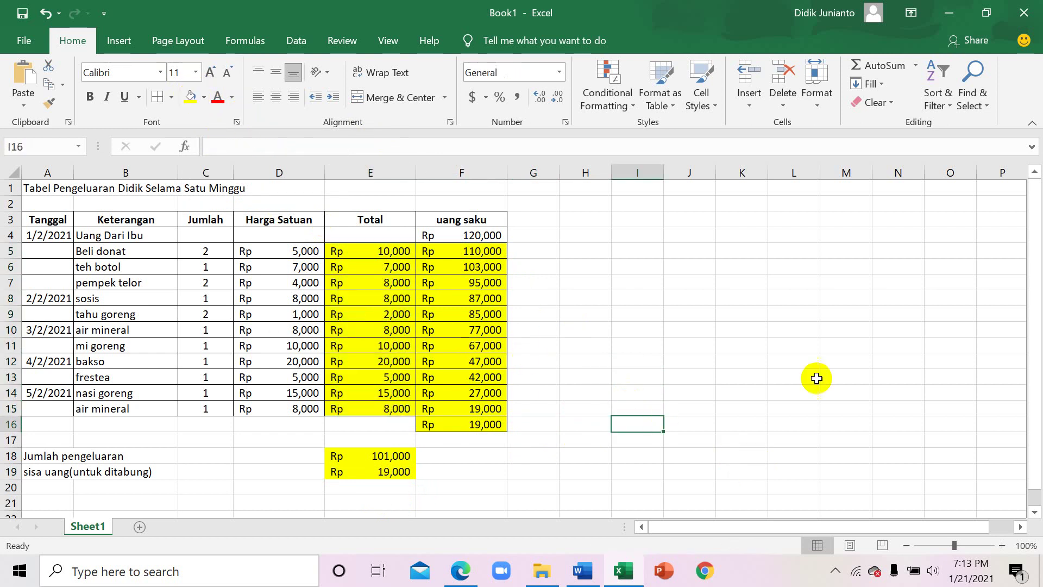
Merge and center the table title across A1:F1 and make it bold
click(38, 190)
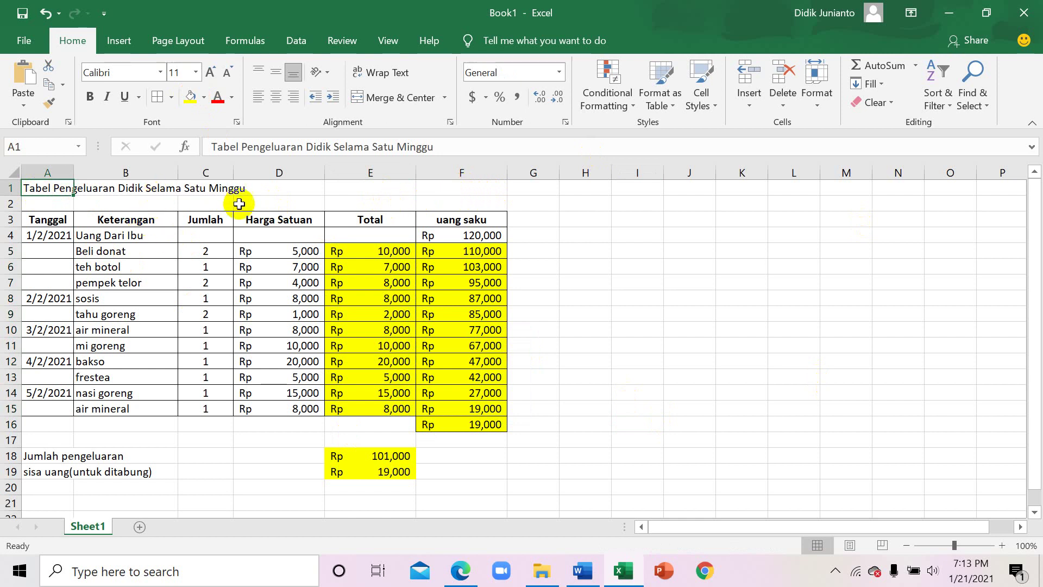
shift+click(446, 190)
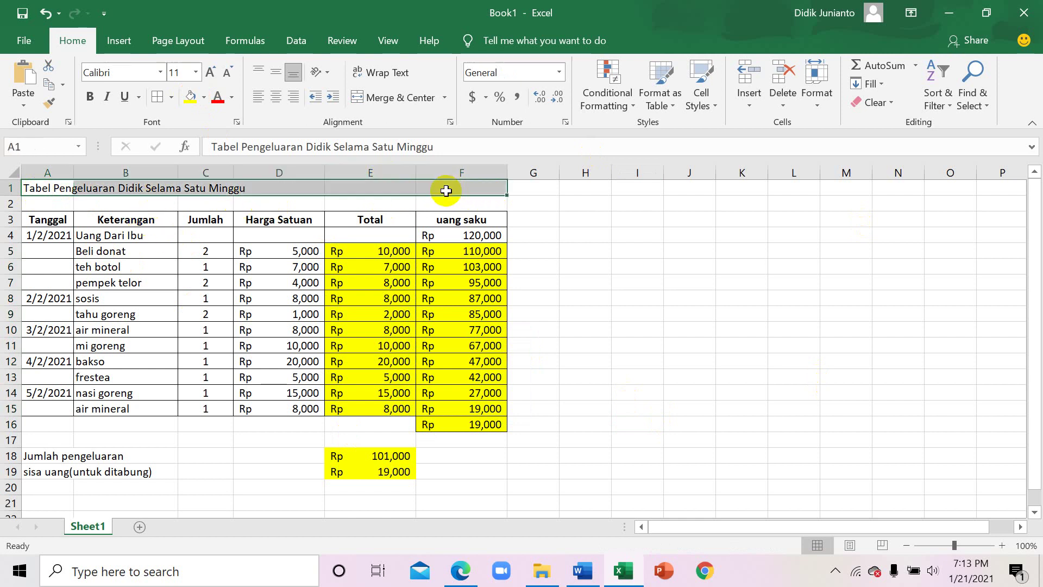
click(385, 99)
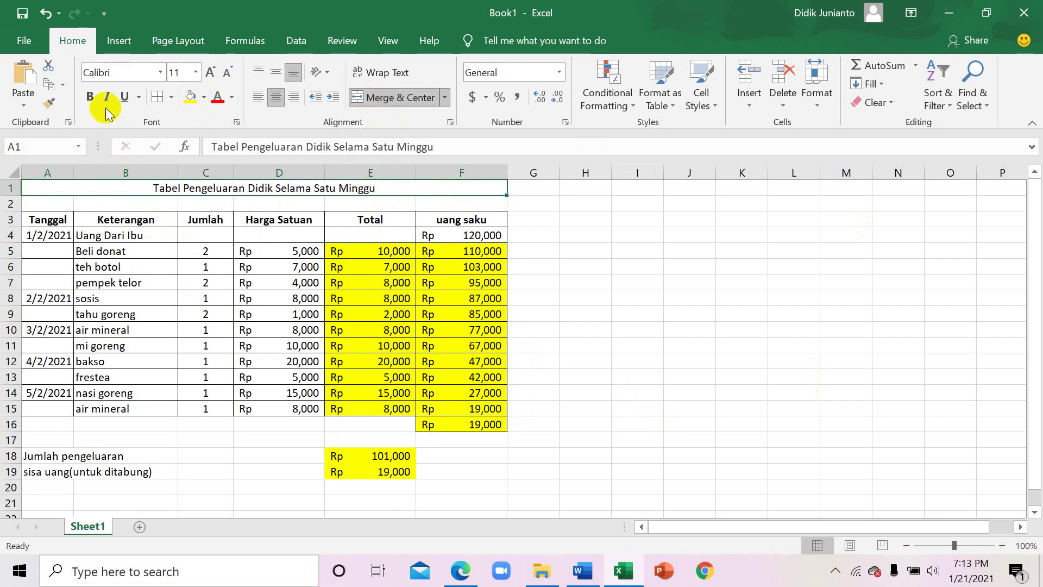
click(90, 97)
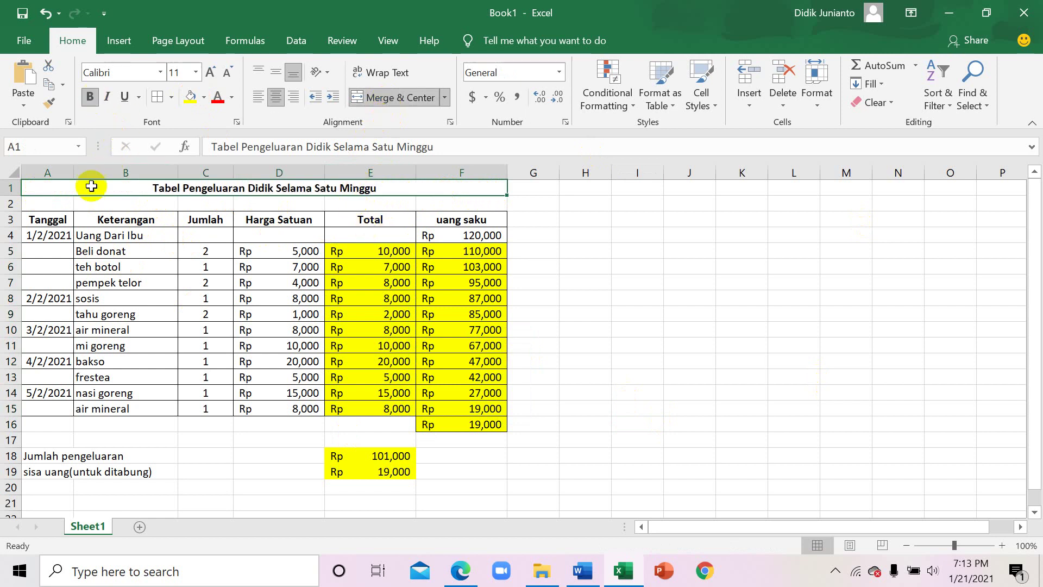
click(677, 300)
click(563, 455)
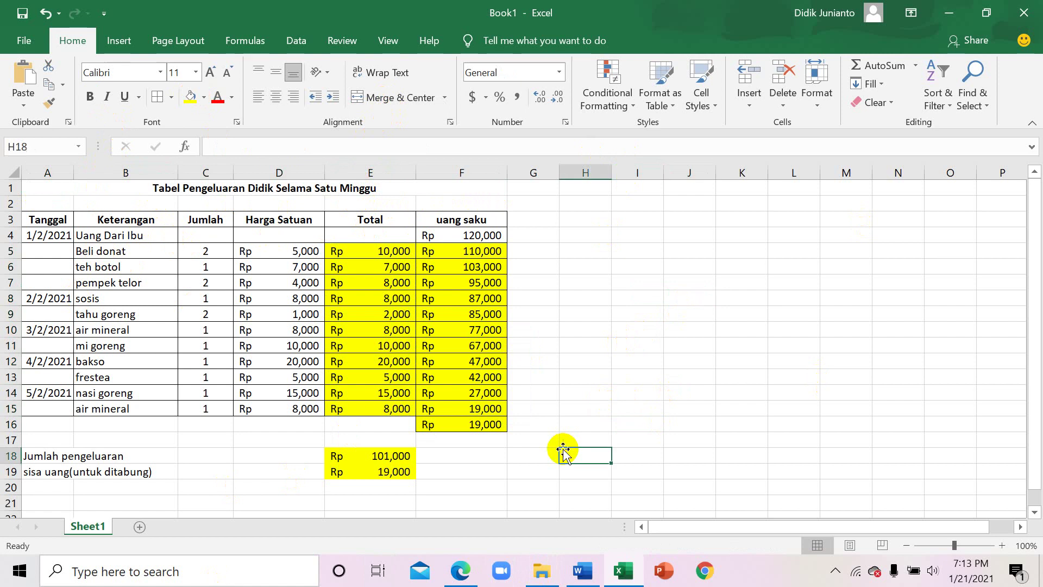
Start saving the workbook and choose the TIK Kelas 5 Genap 2021 folder in Documents as the location
click(28, 41)
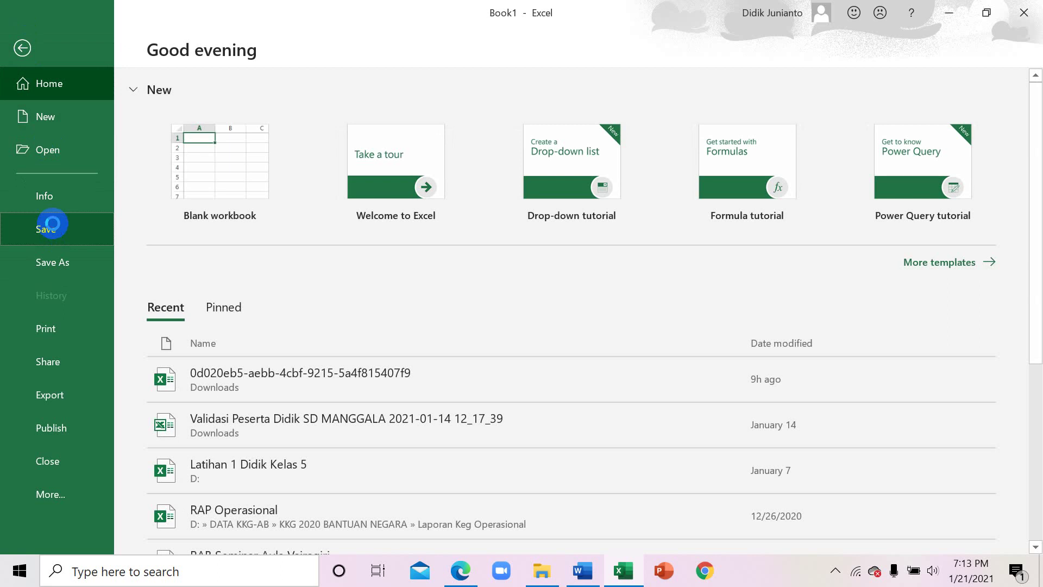
click(53, 223)
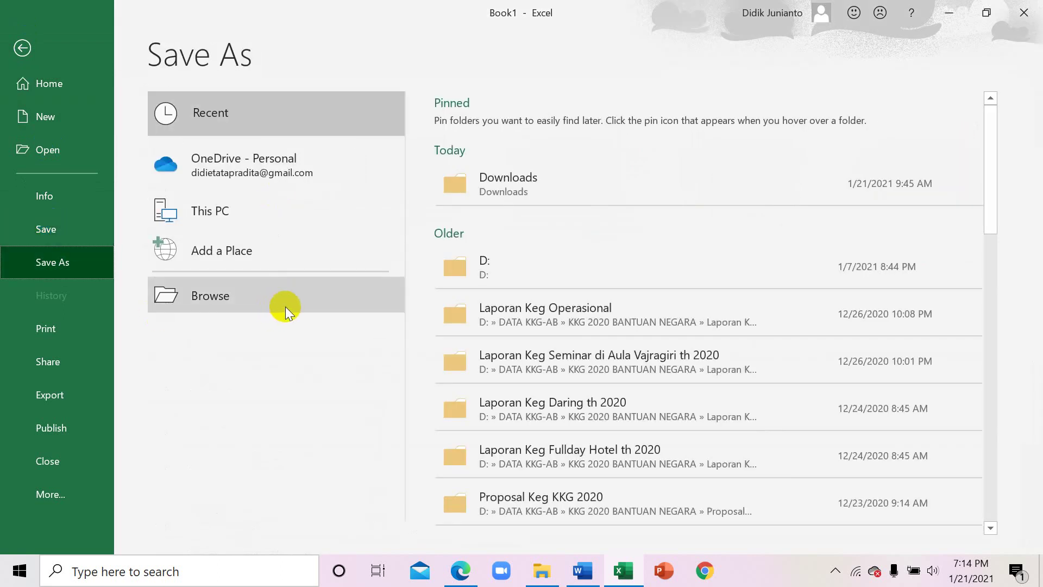
click(333, 286)
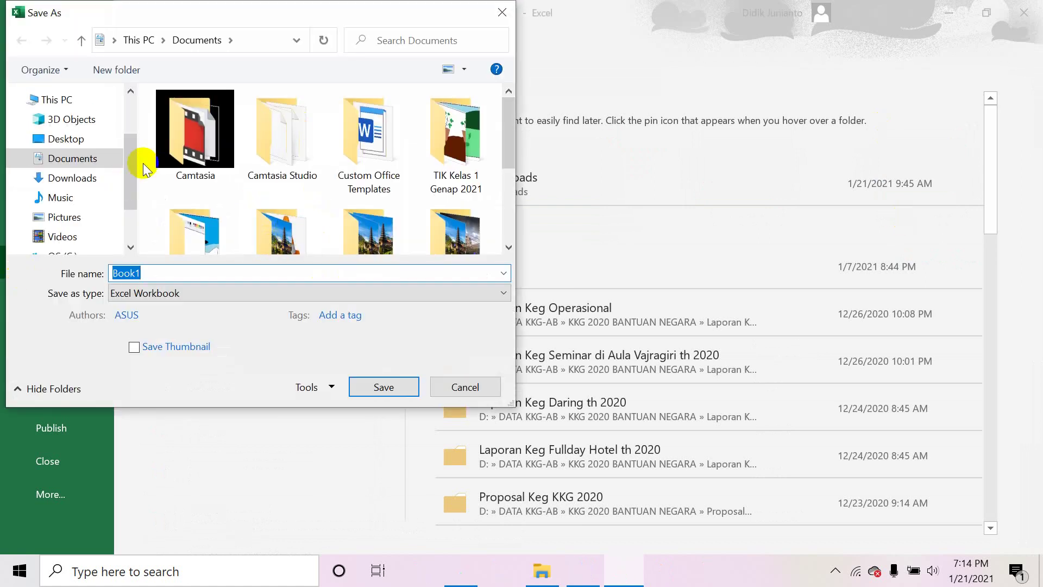
click(79, 179)
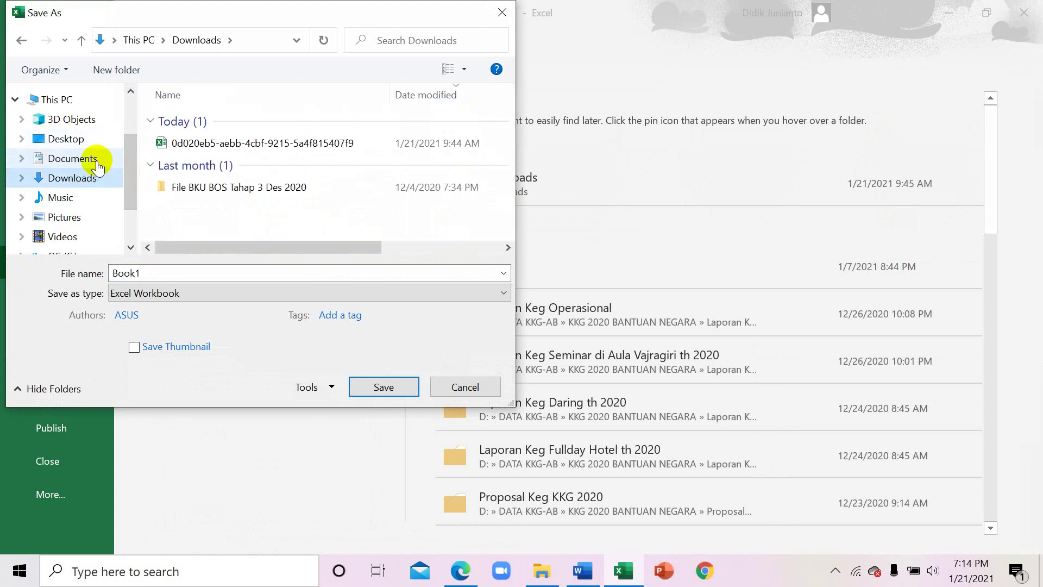
click(103, 163)
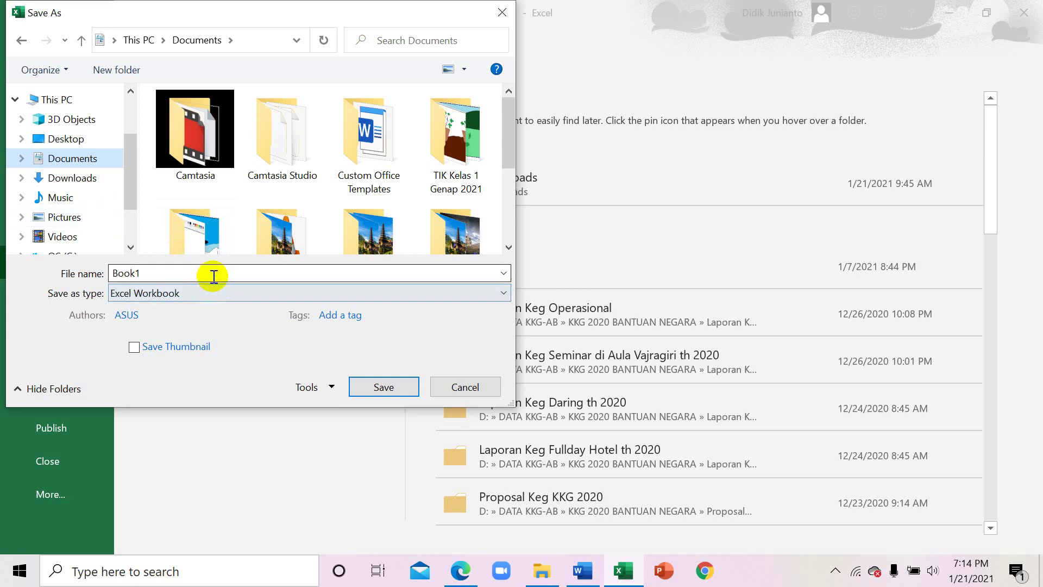
scroll(326, 200, down, 3)
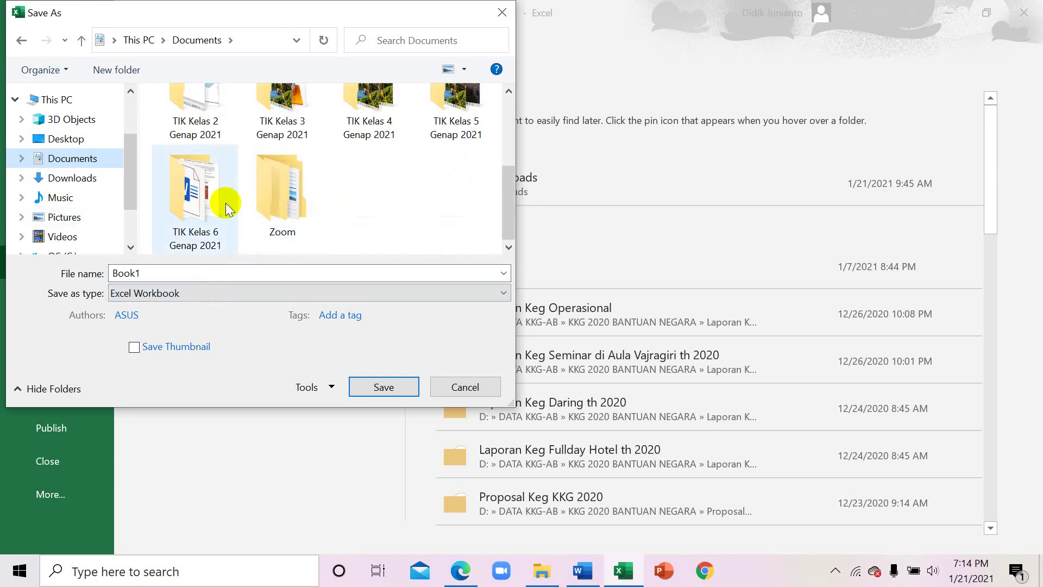
double_click(458, 111)
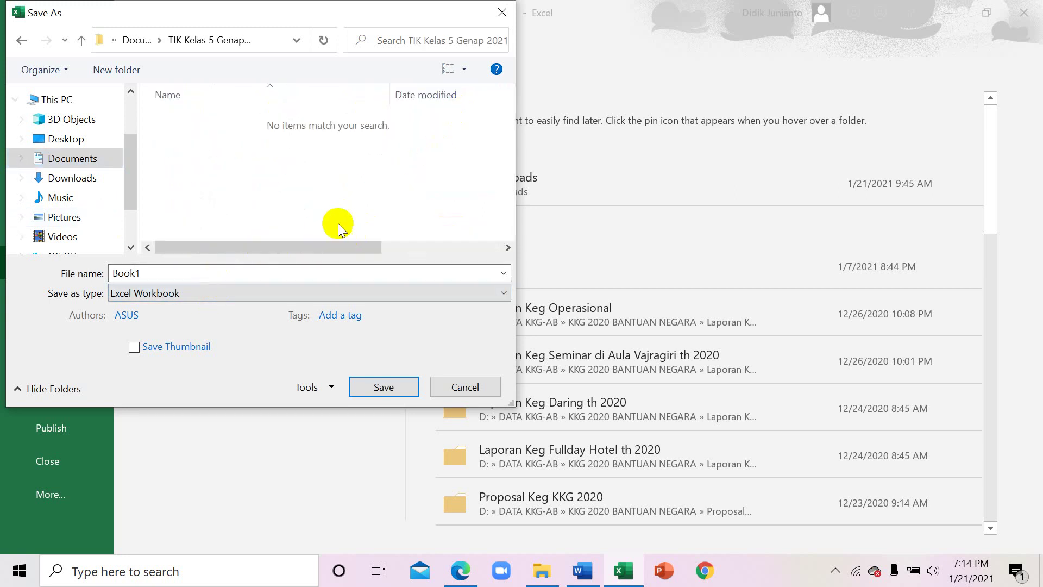
Begin the file name with the student's first name and "_Kelas 5_", and check the Latihan 02 title in the Word schedule
double_click(210, 273)
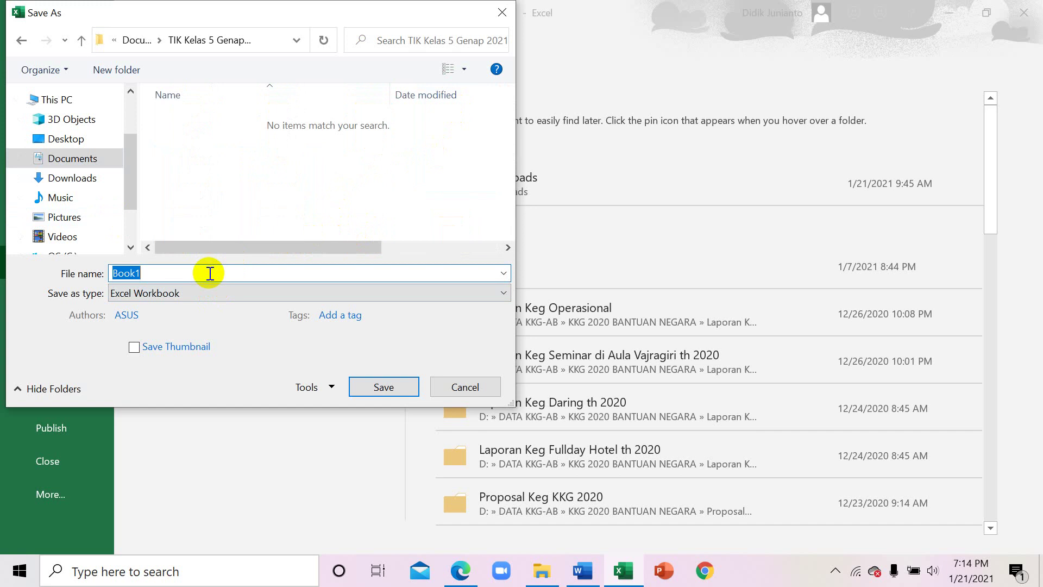
text(Didi)
text(k_Kelas 5_)
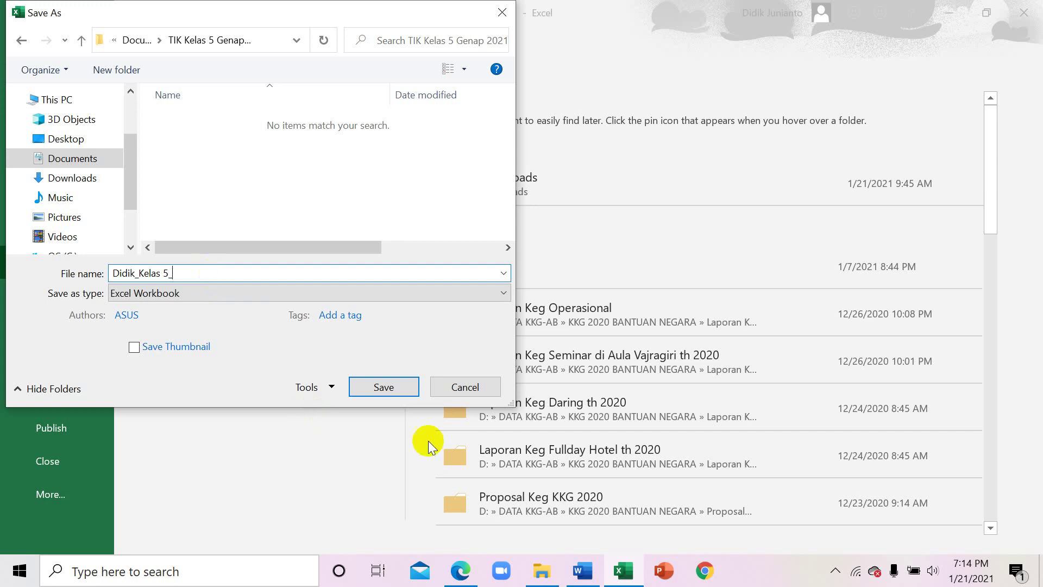
click(583, 571)
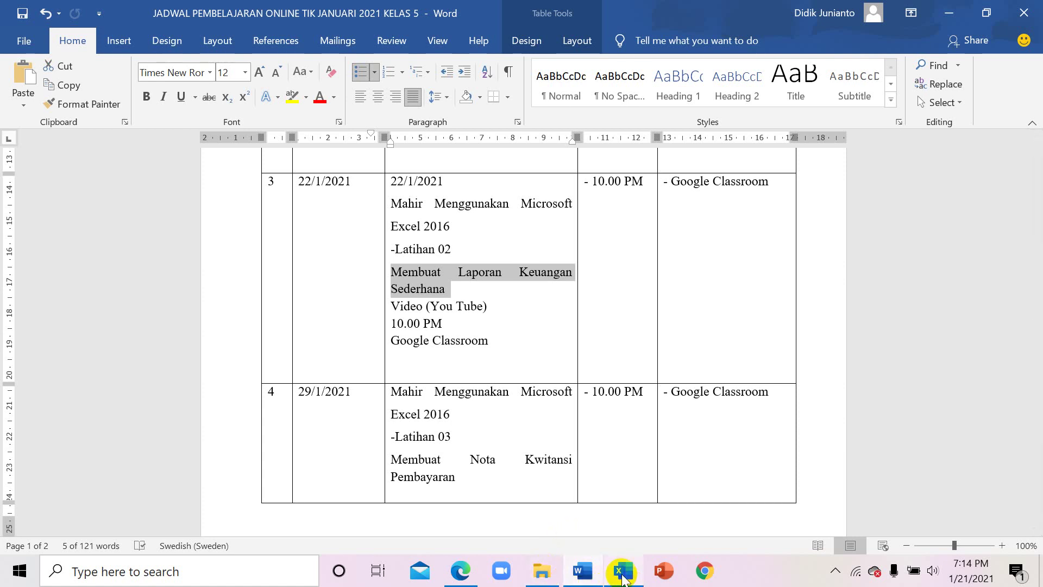
click(622, 577)
Complete the file name with "laporan keuangan sederhana" and choose Excel Workbook as the file type
click(229, 271)
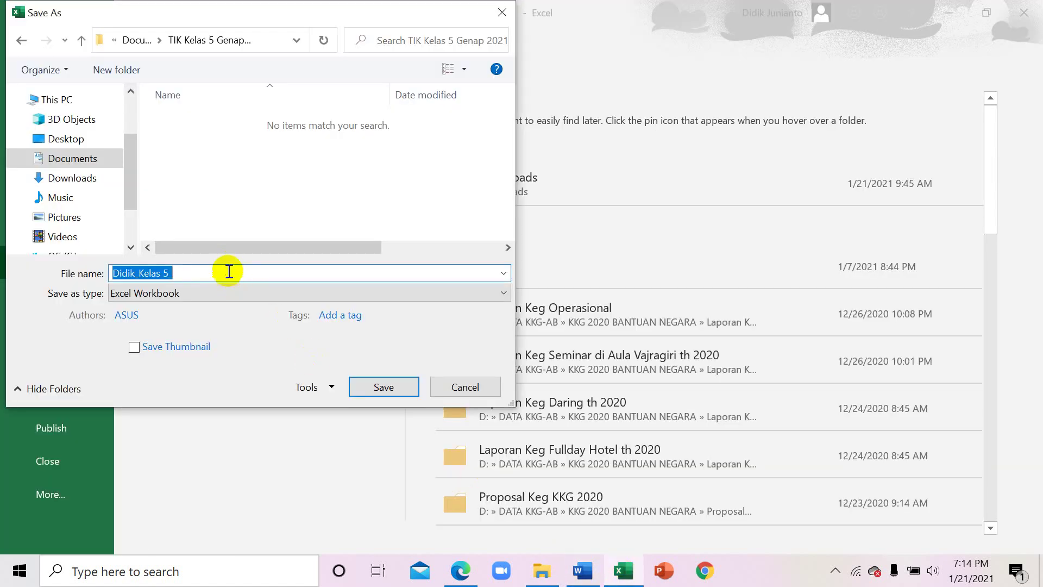
click(229, 271)
text(laporan)
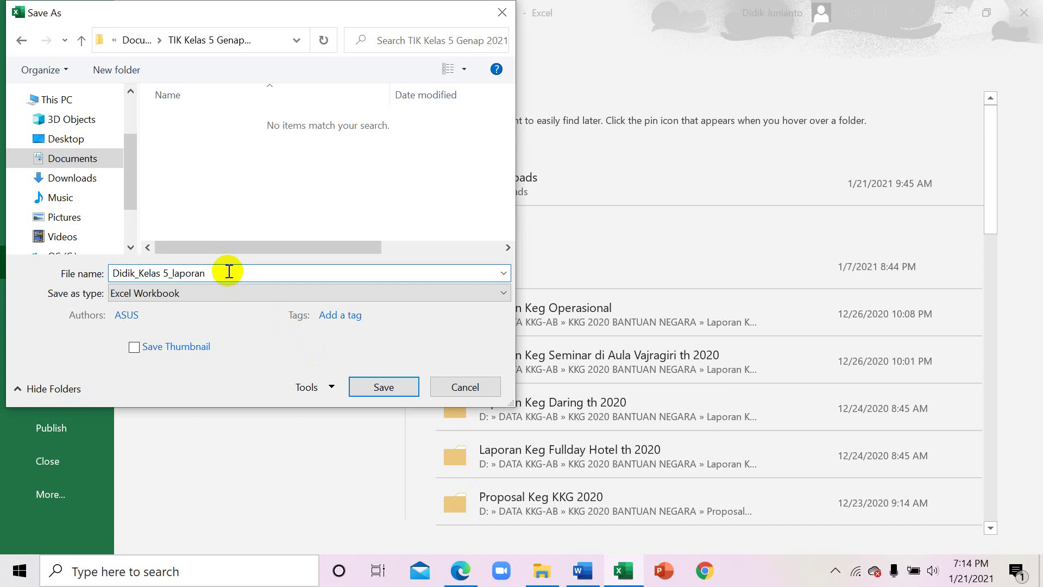
text( keuangan sederhana)
click(170, 294)
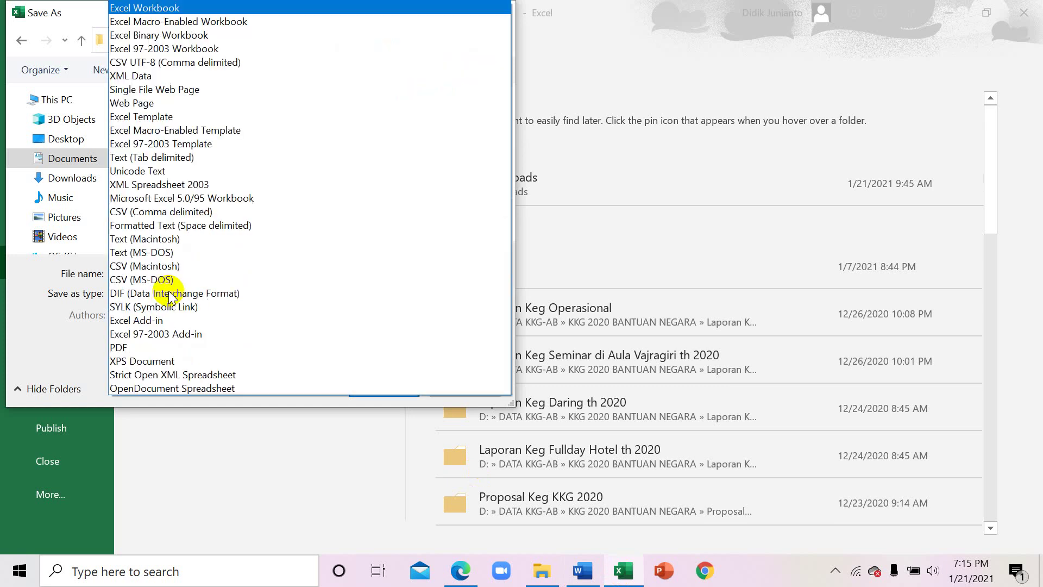
click(179, 8)
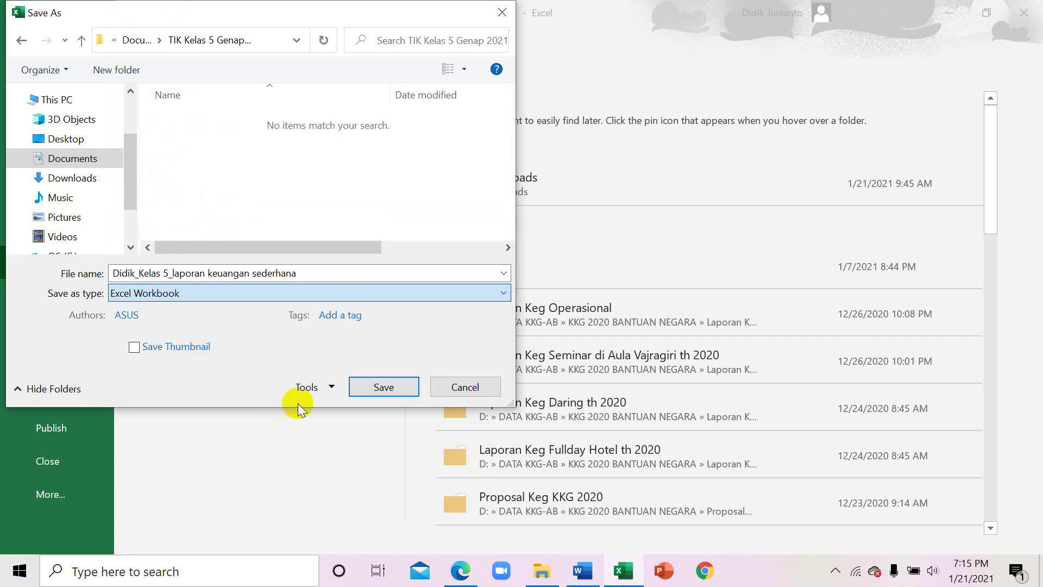
Save the workbook, and preview the saved file in File Explorer in the TIK Kelas 5 Genap 2021 folder under Documents
click(375, 389)
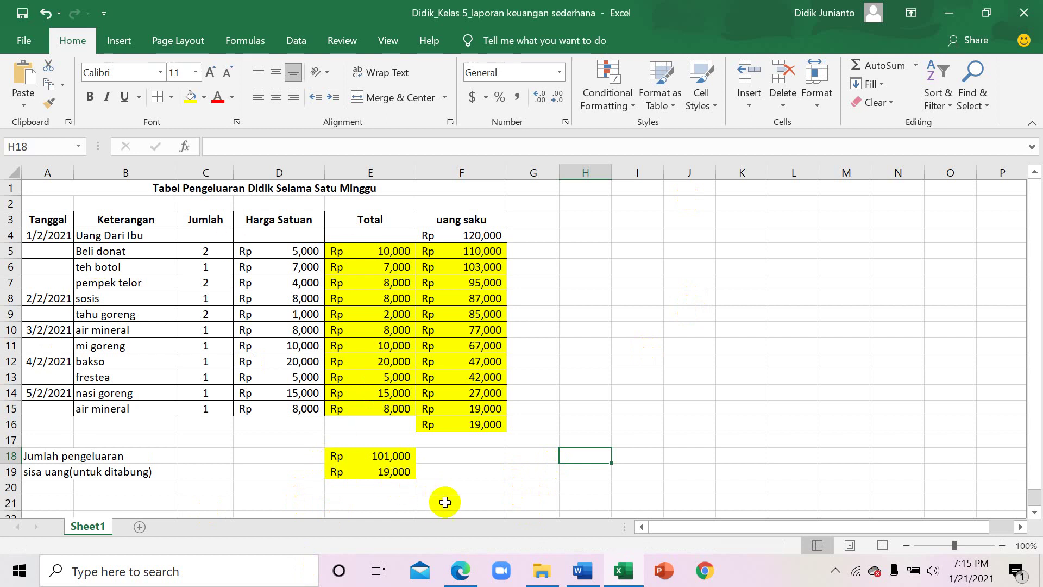
click(541, 572)
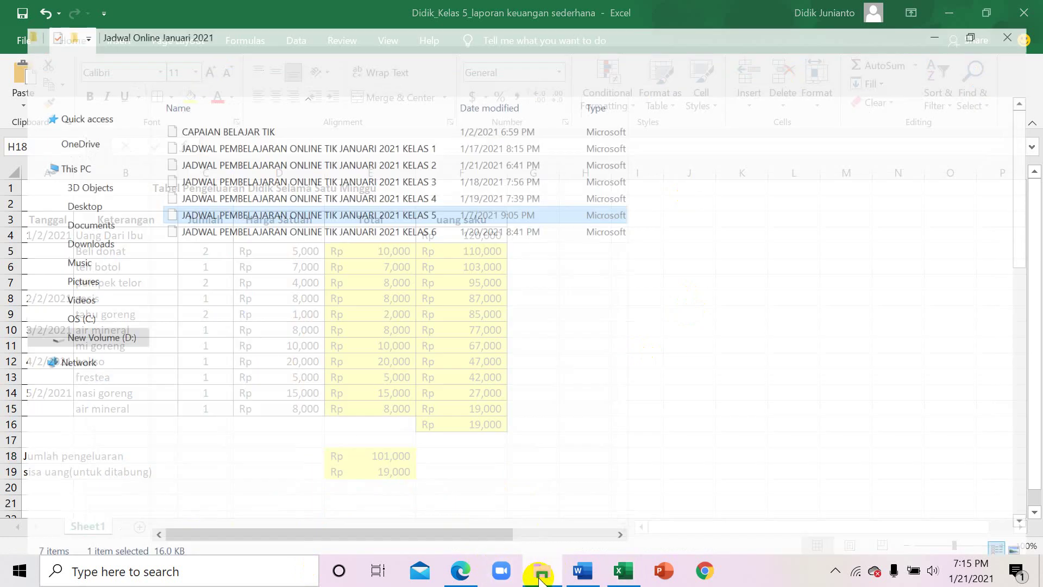
click(337, 345)
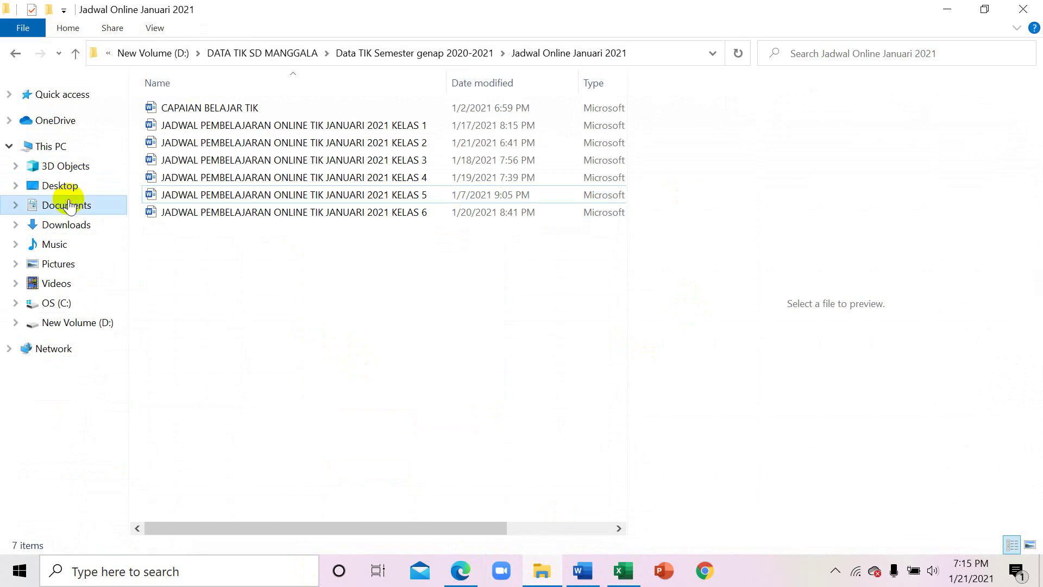
click(69, 205)
click(255, 230)
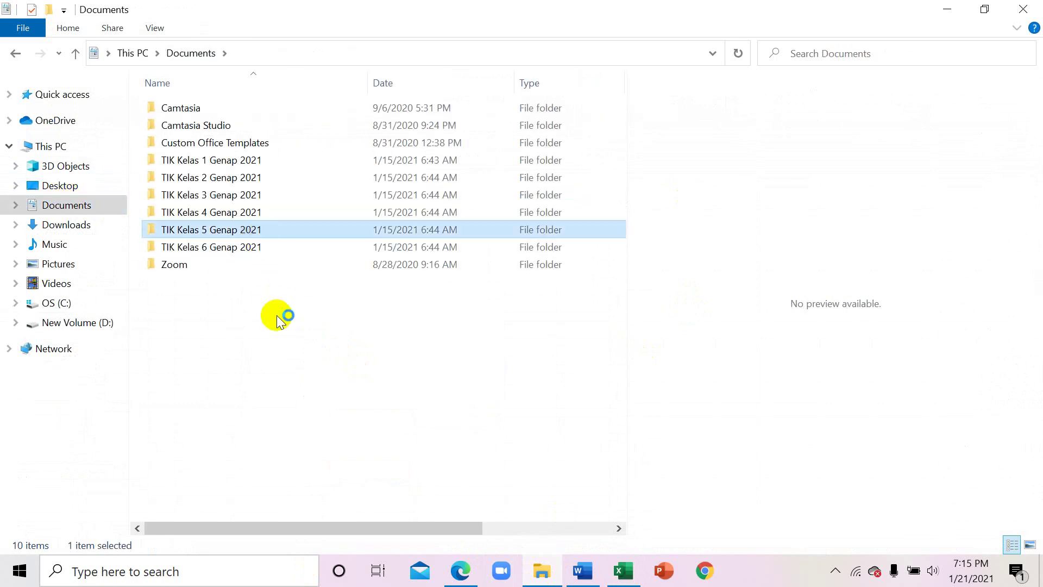
key(Return)
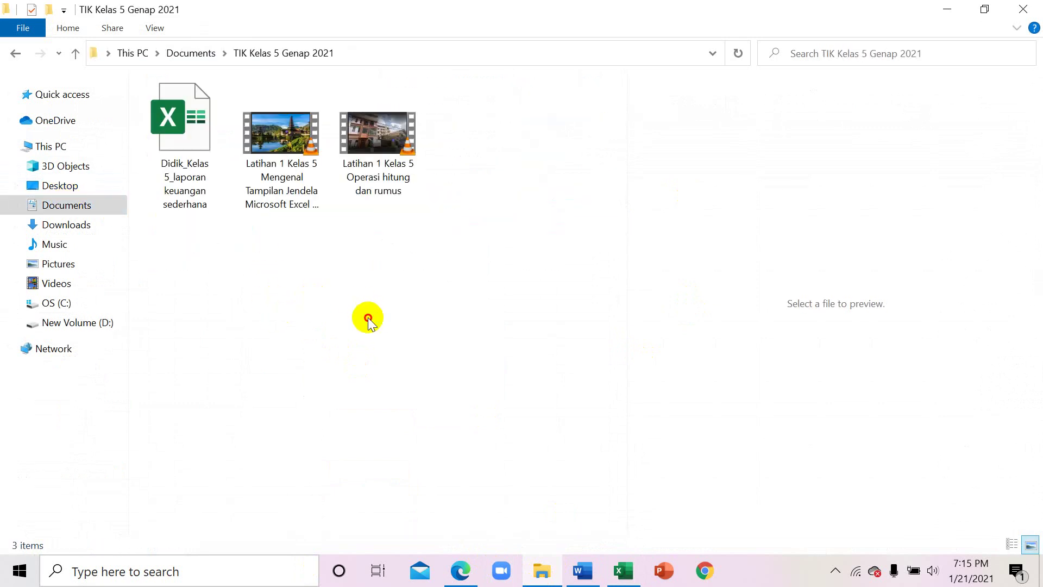
click(180, 142)
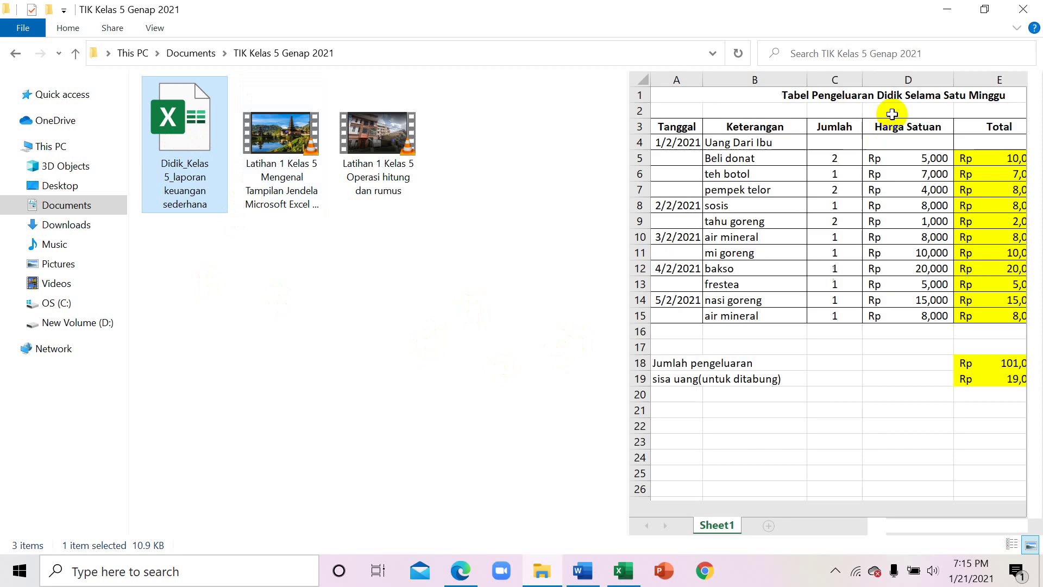
click(949, 11)
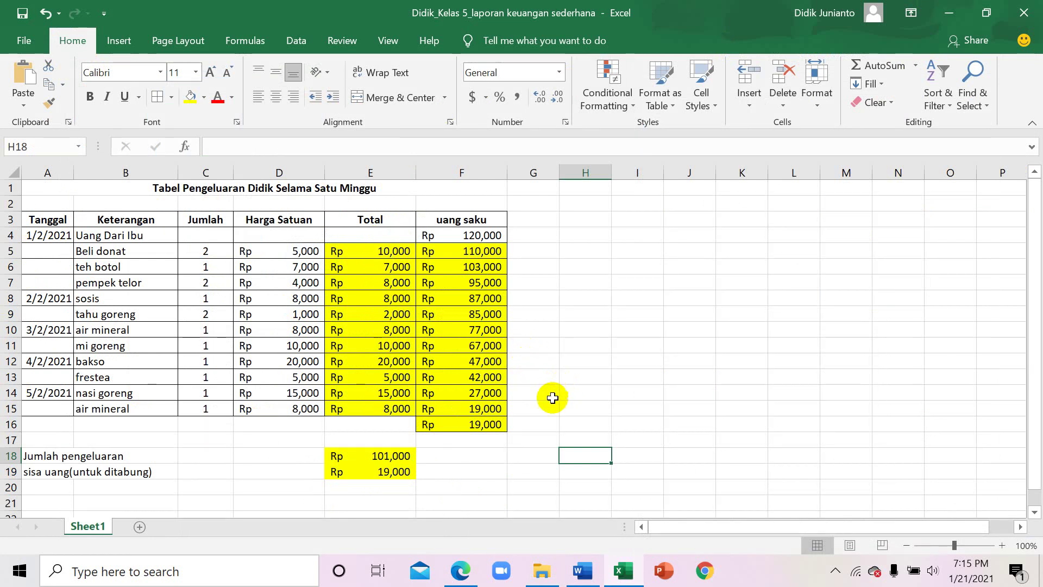
Clear the contents of E5:E19 and F5:F16 while keeping their formatting, and minimize the Excel and Word windows
drag(389, 256, 408, 466)
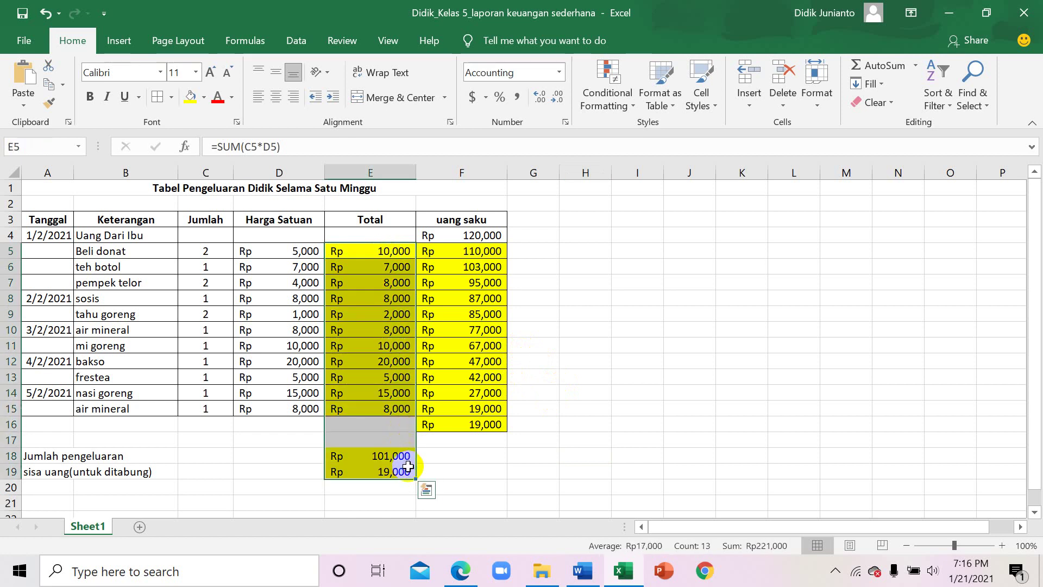
key(Delete)
drag(461, 249, 460, 419)
key(Delete)
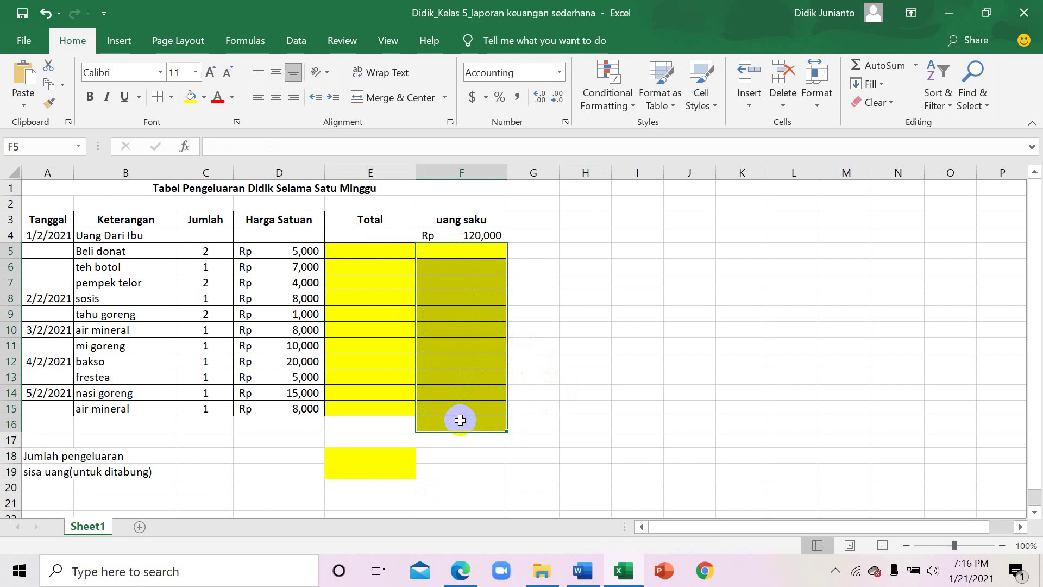
click(666, 406)
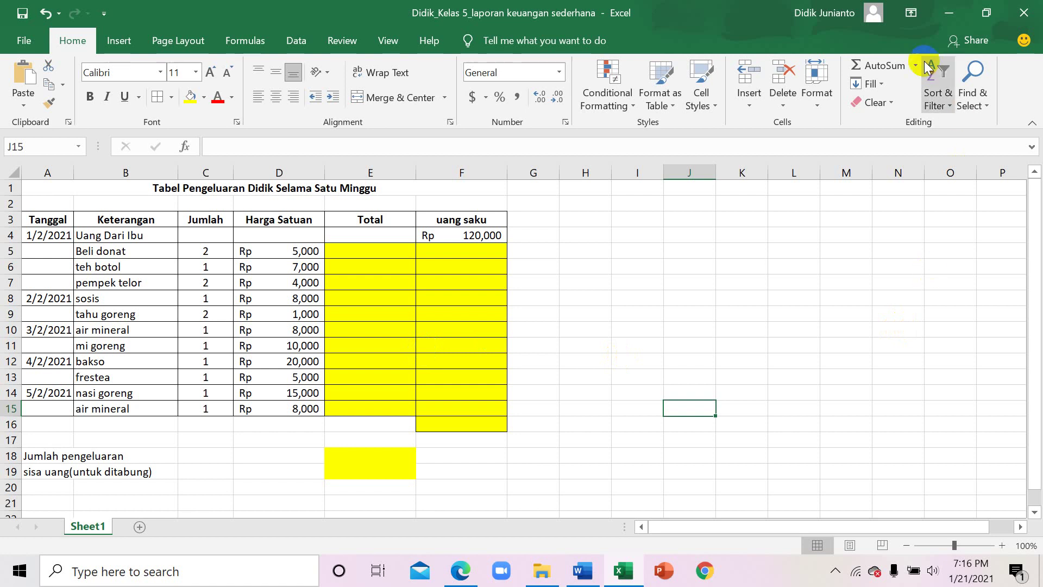
click(949, 13)
click(948, 17)
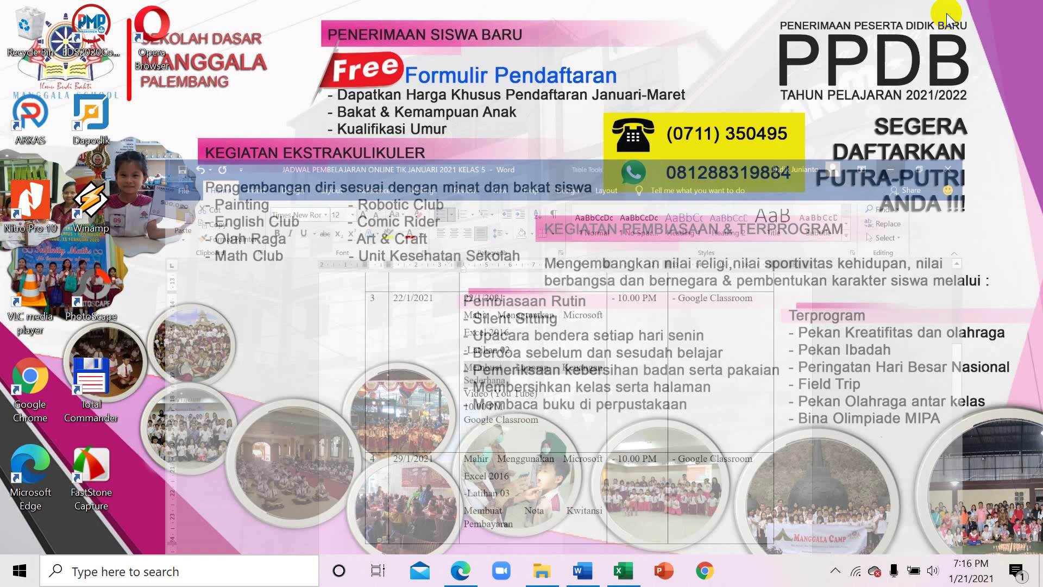